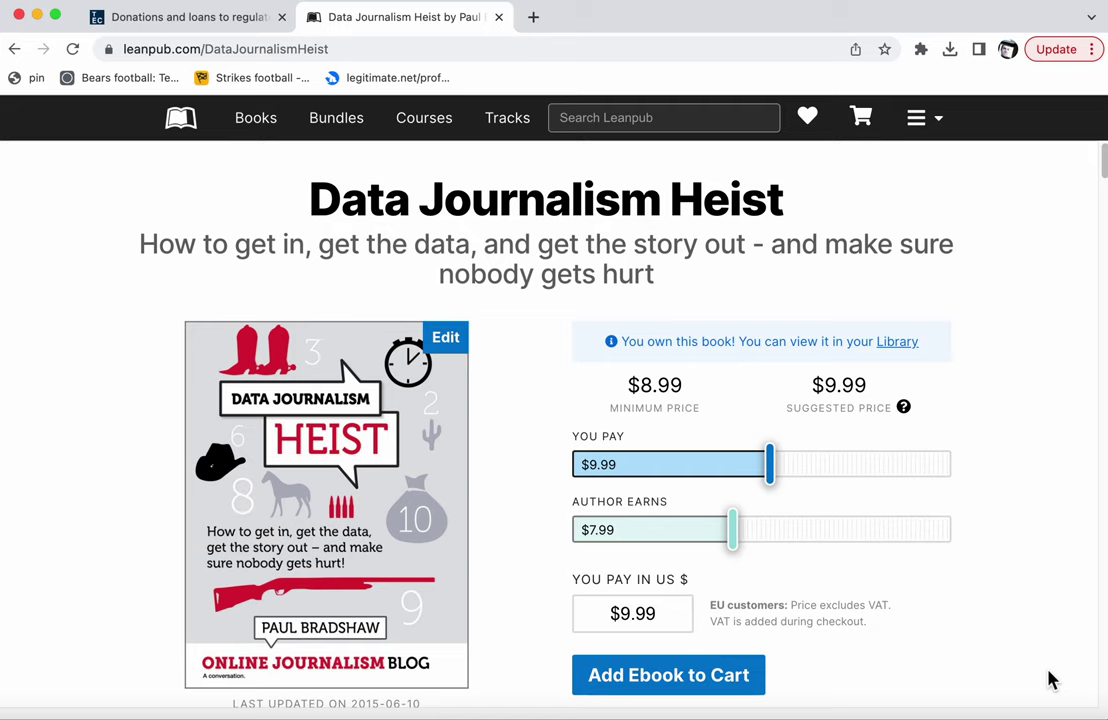
- Switch to the Electoral Commission donations page and examine the table of donations to regulated donees
click(201, 26)
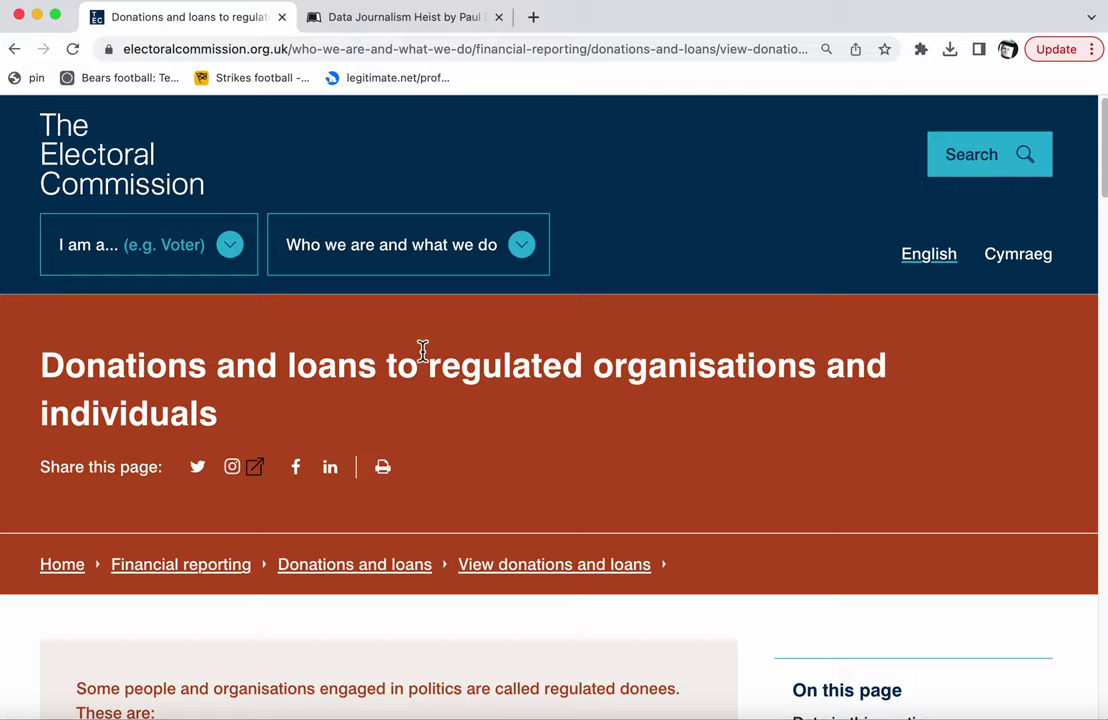
scroll(422, 352, down, 10)
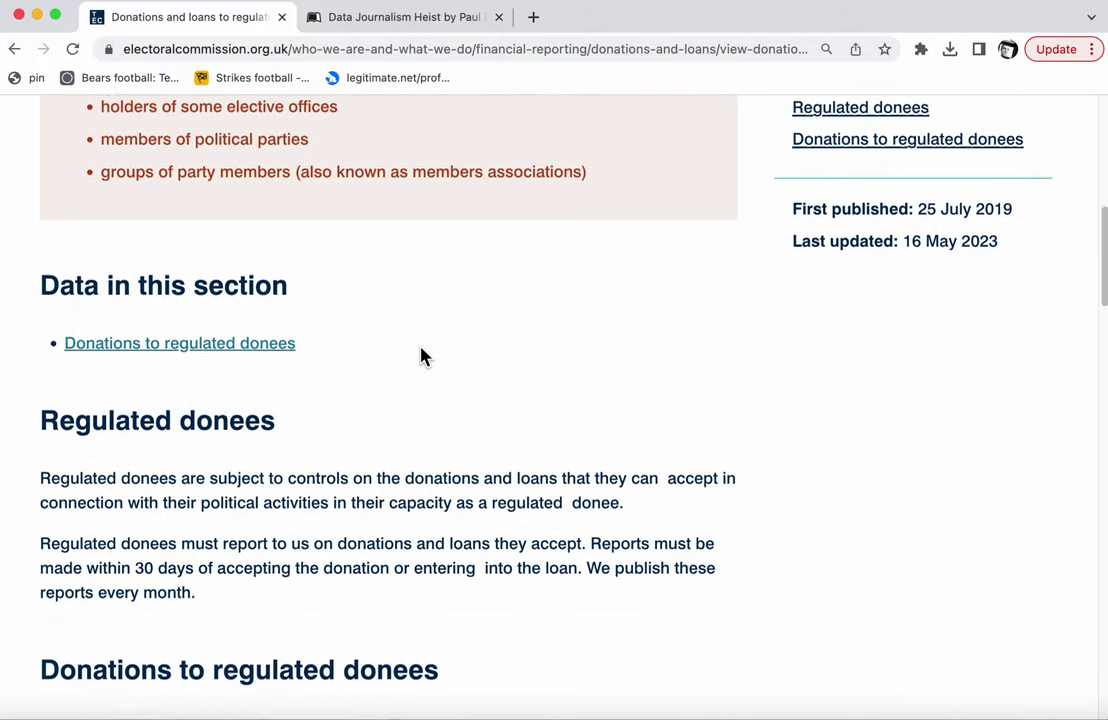
scroll(422, 356, down, 5)
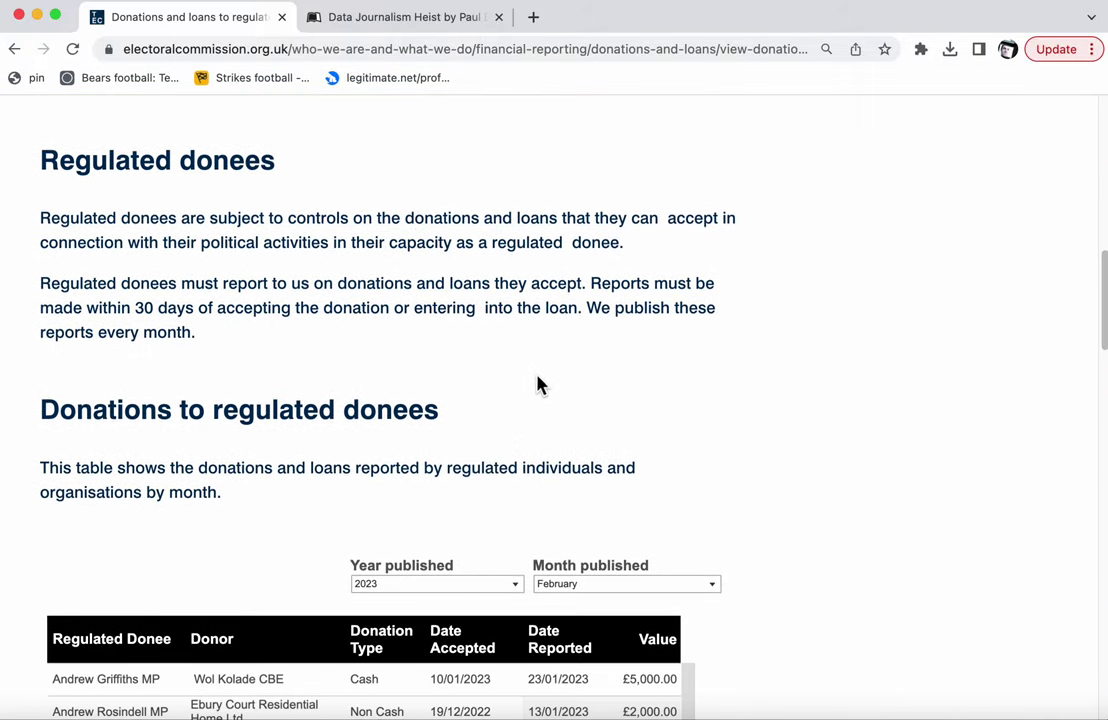
scroll(537, 390, down, 5)
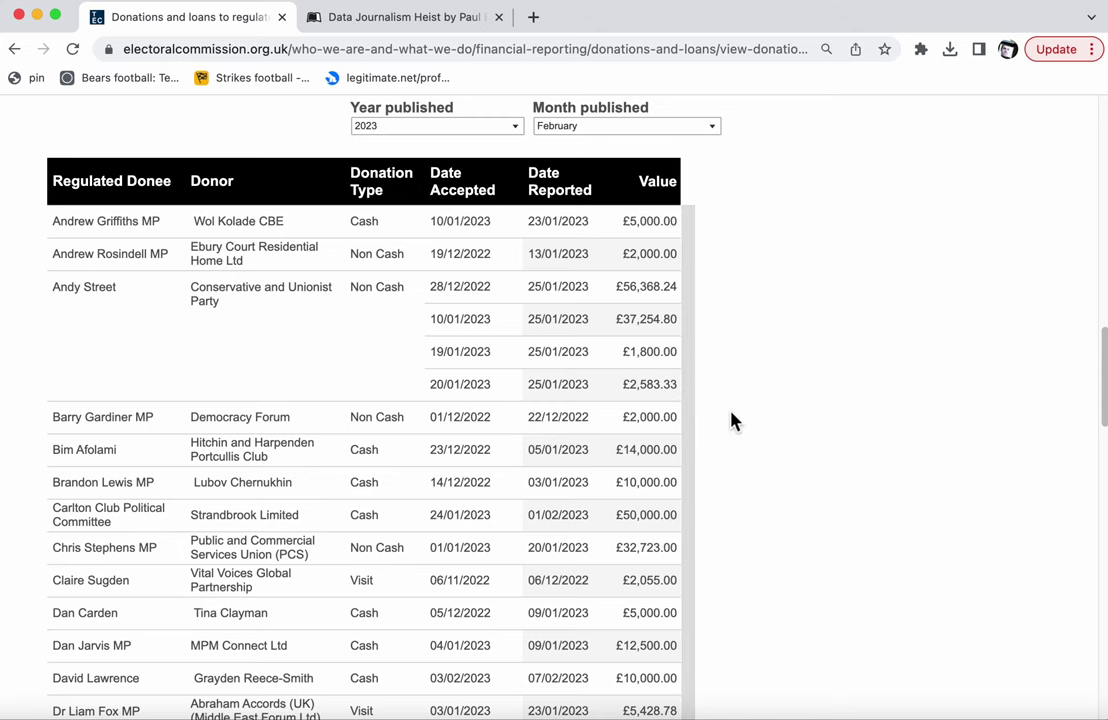
scroll(731, 420, up, 1)
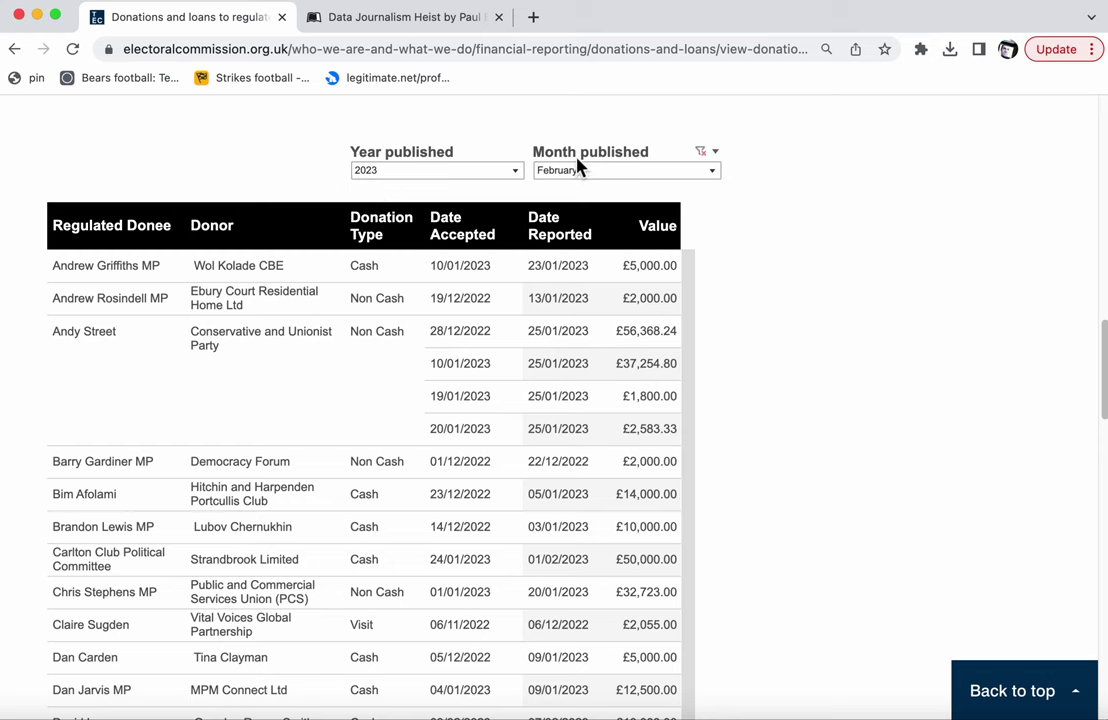
scroll(774, 363, down, 2)
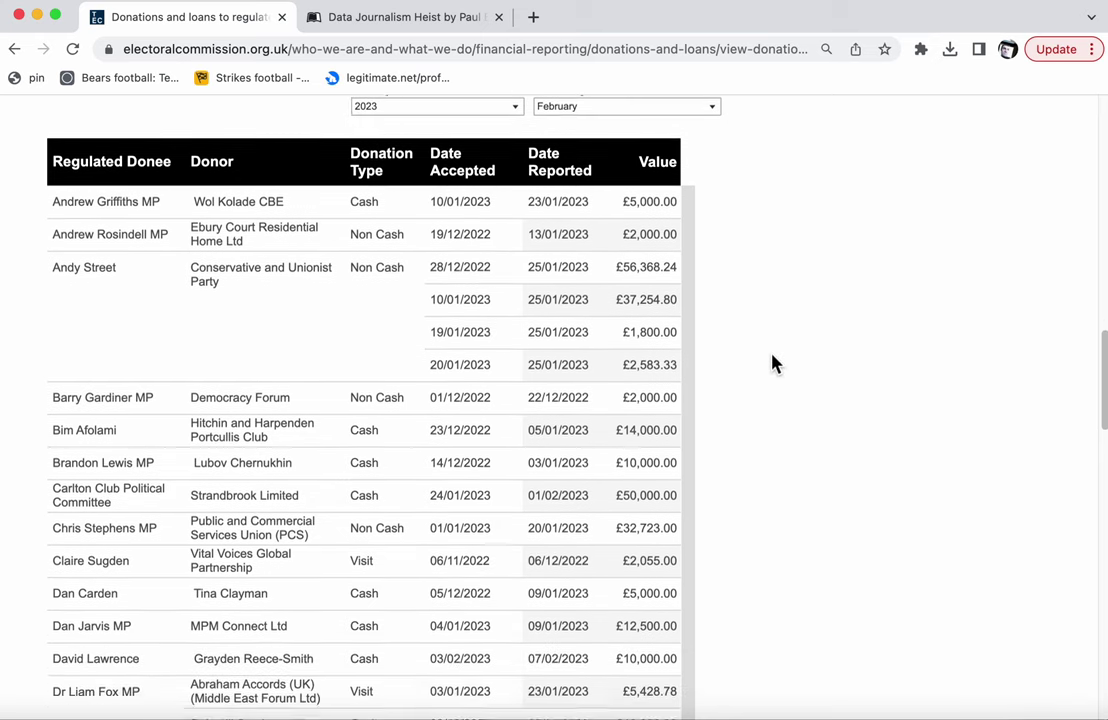
scroll(774, 363, up, 1)
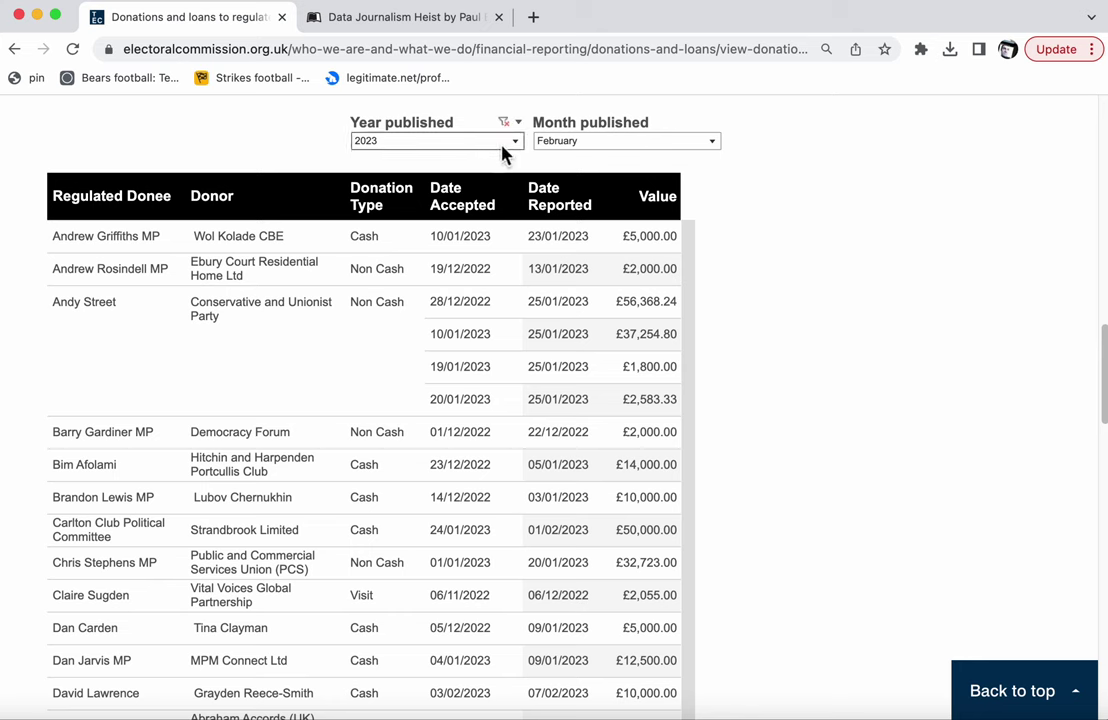
- Set both the Year published and Month published filters of the donations table to (All)
click(510, 145)
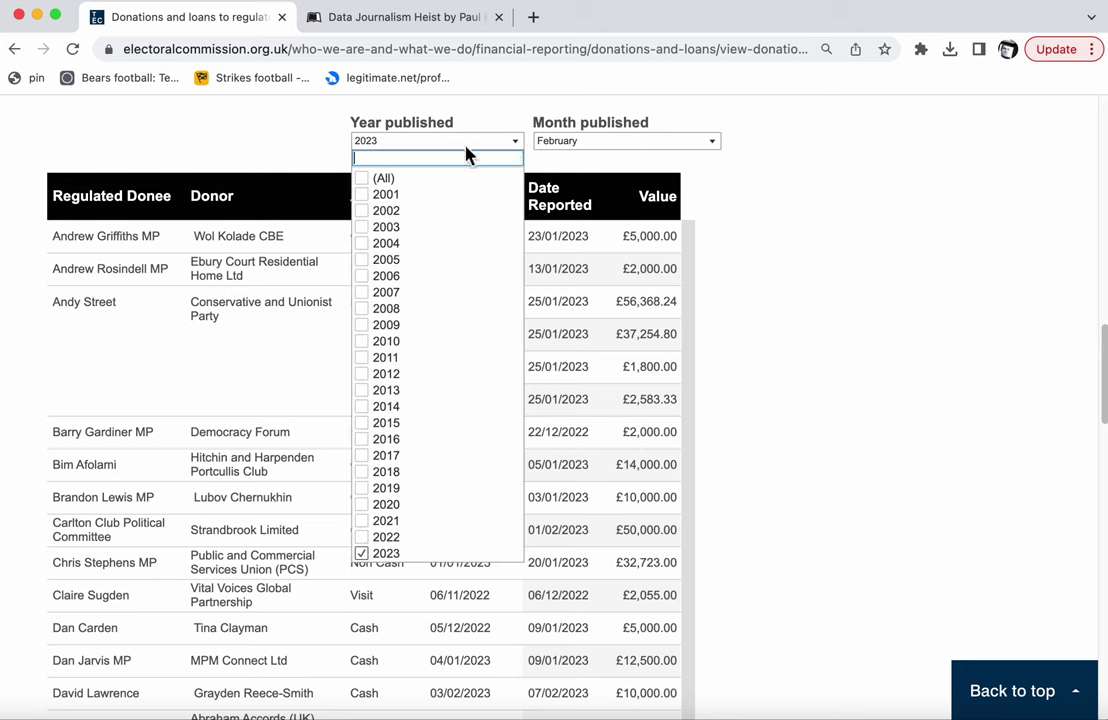
click(361, 180)
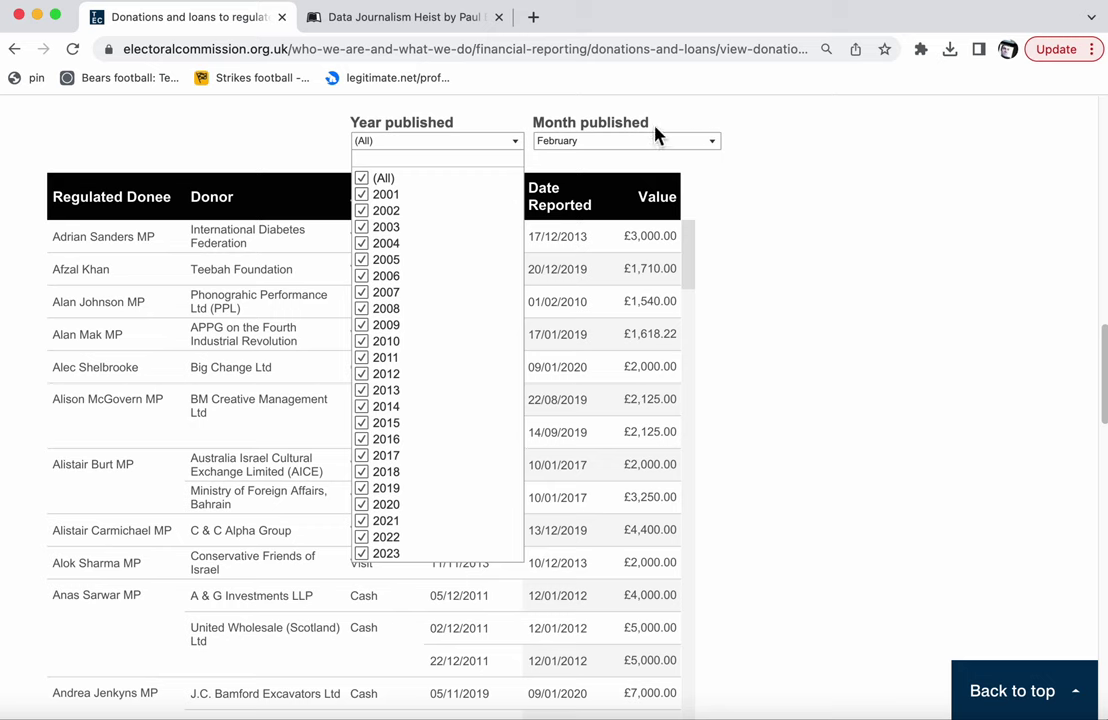
click(590, 140)
click(595, 143)
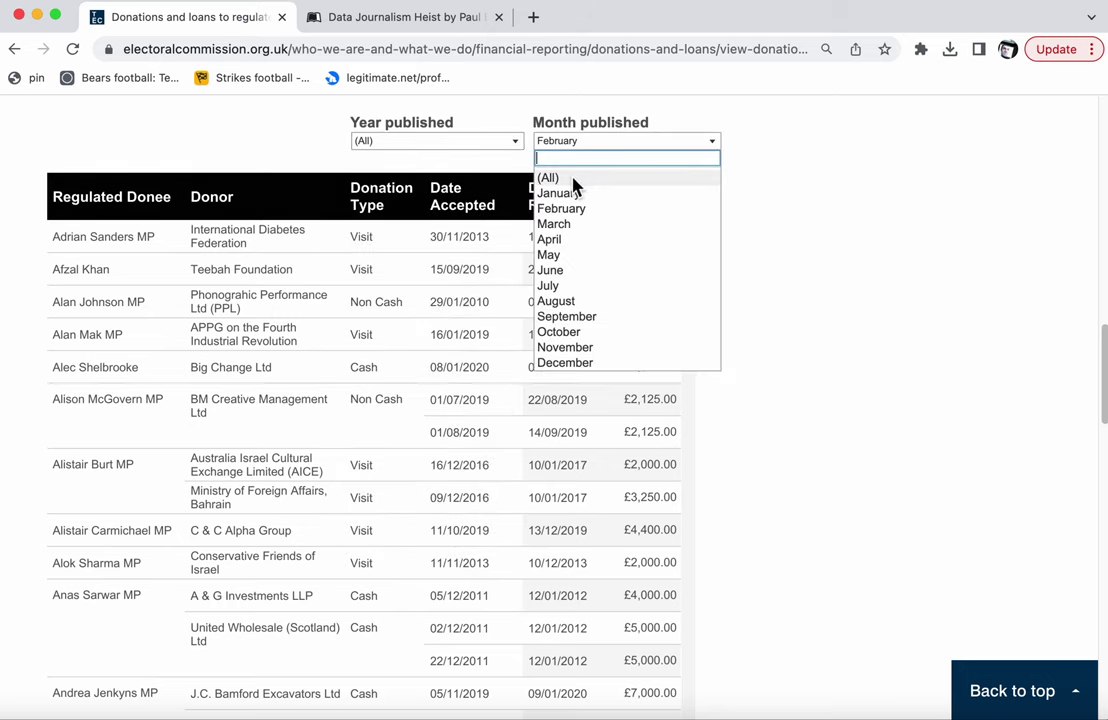
click(583, 178)
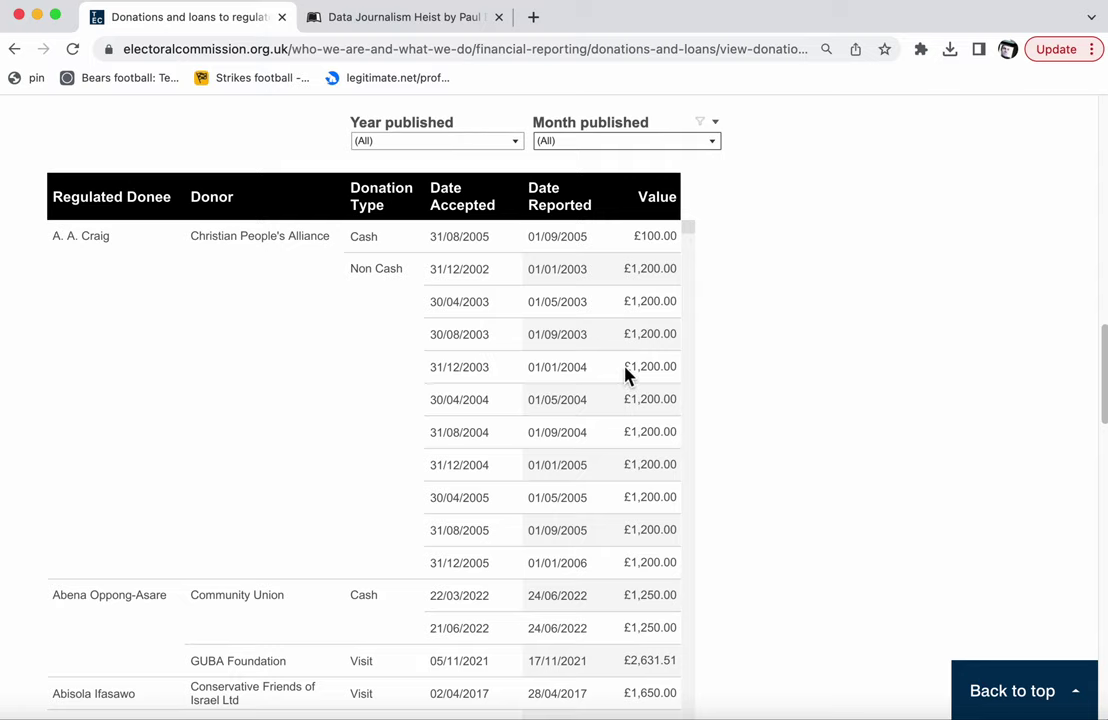
- Download the summary data of the Regulated Donee Donations by Date table from Tableau, using the Data format
scroll(640, 378, down, 5)
scroll(735, 385, down, 10)
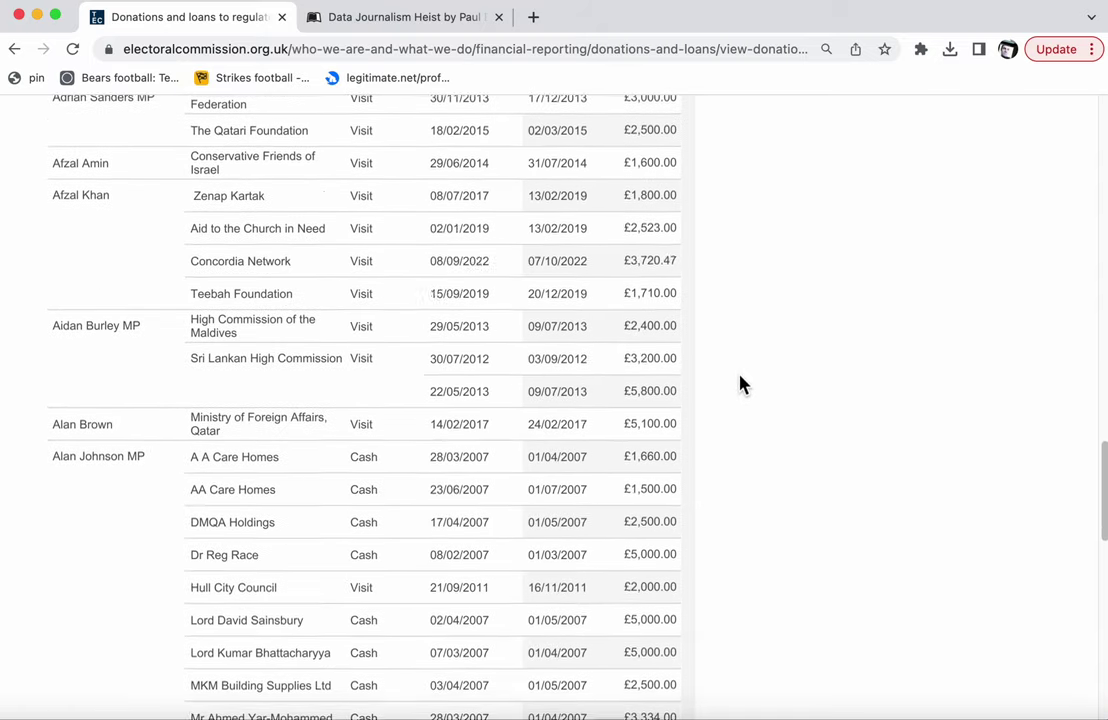
scroll(740, 385, down, 3)
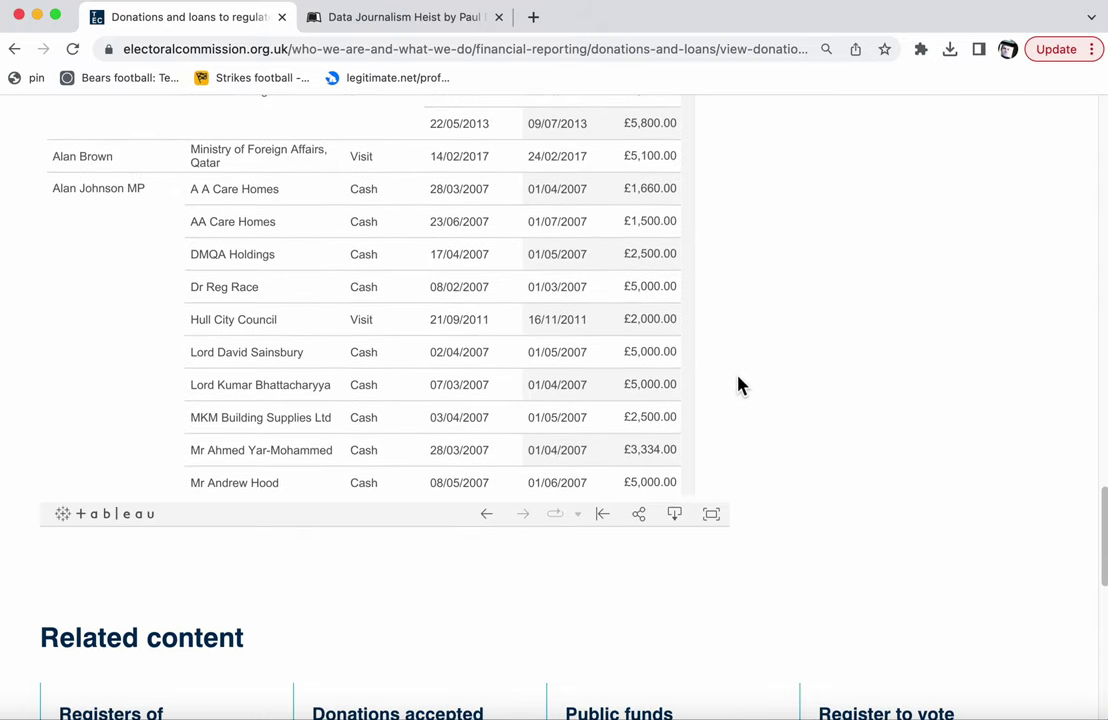
click(677, 525)
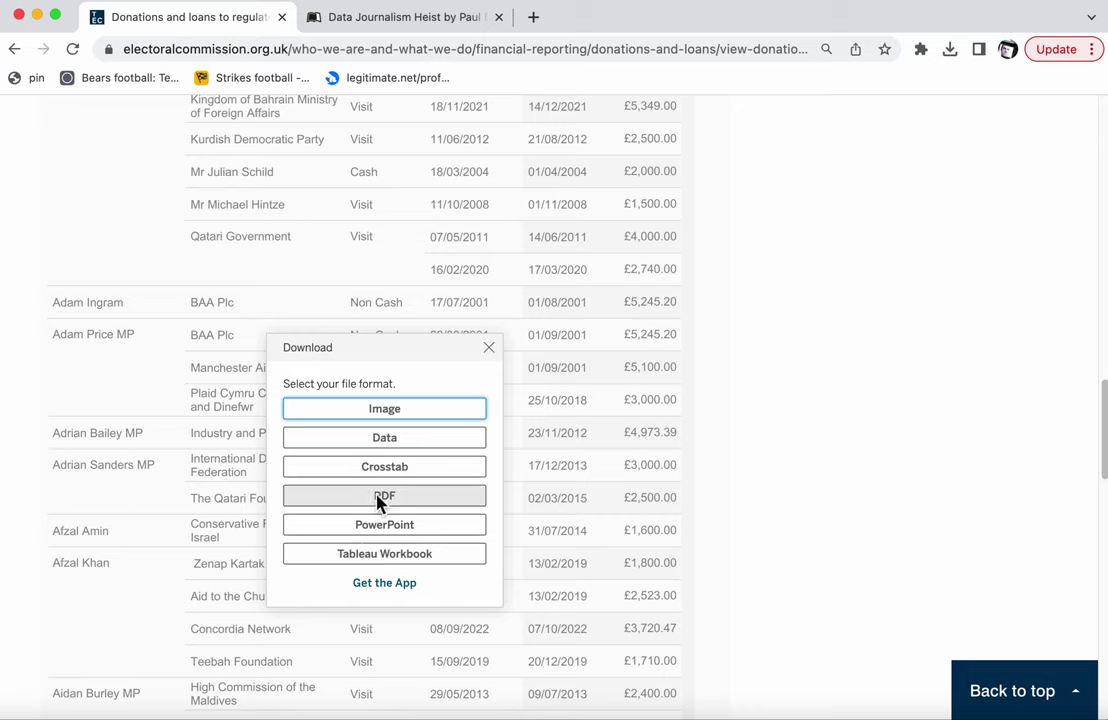
click(384, 438)
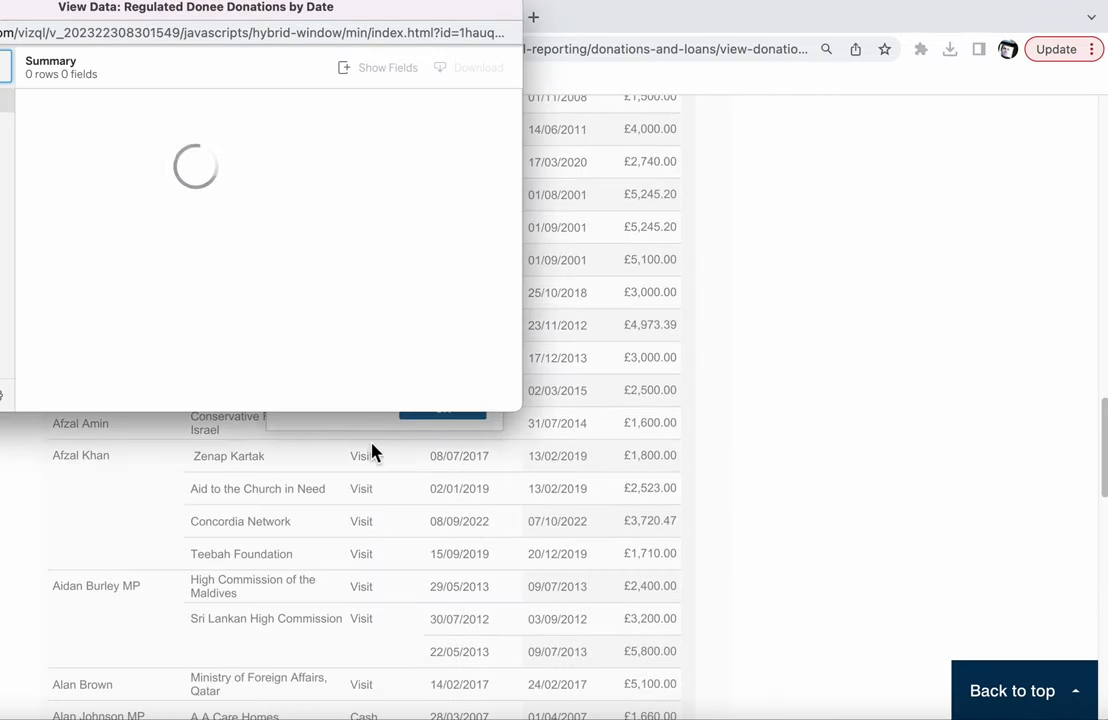
drag(428, 20, 678, 207)
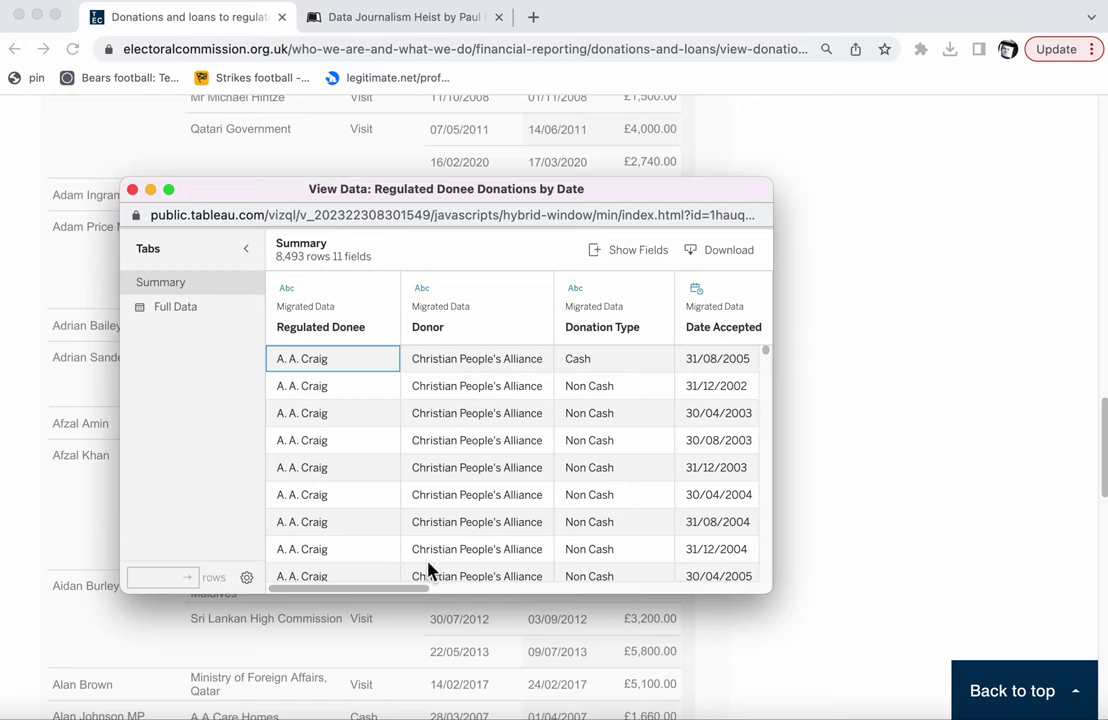
click(714, 250)
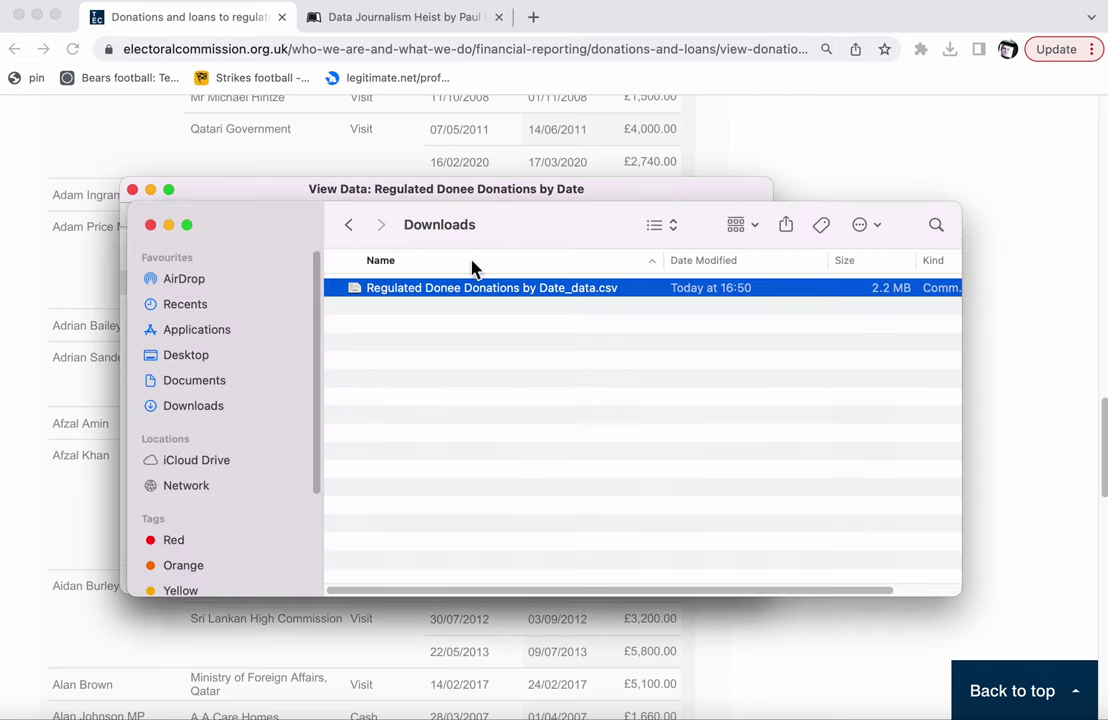
- Open the downloaded file Regulated Donee Donations by Date_data.csv in Excel
drag(571, 229, 603, 241)
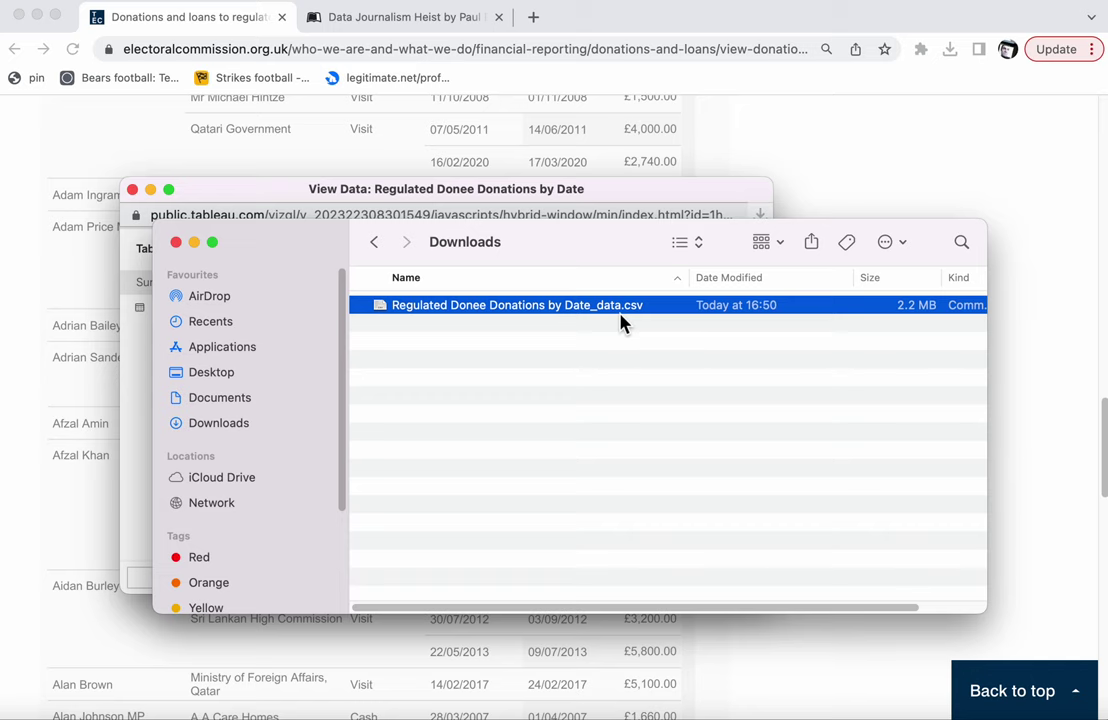
drag(590, 248, 685, 321)
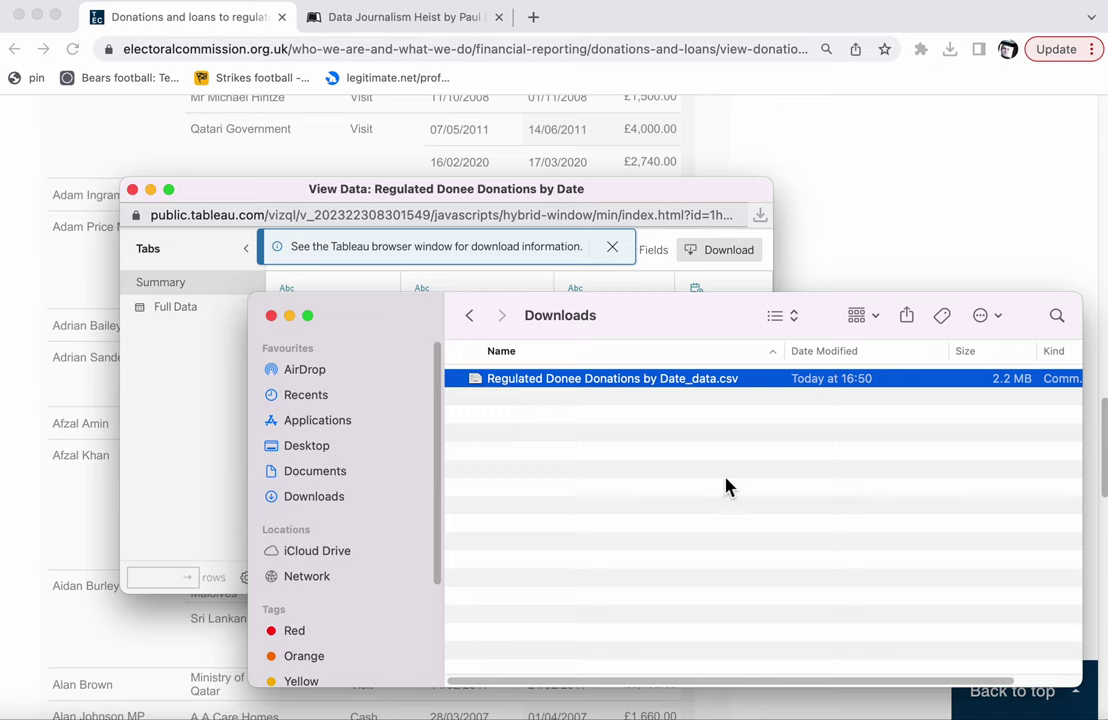
click(646, 197)
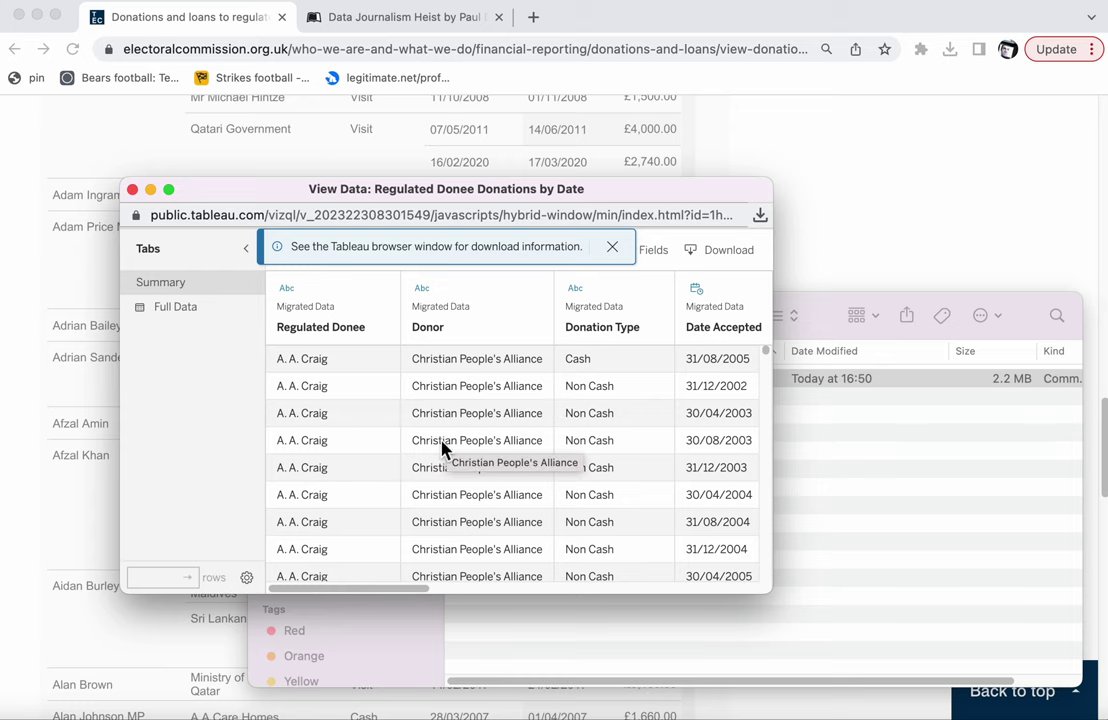
drag(614, 200, 575, 150)
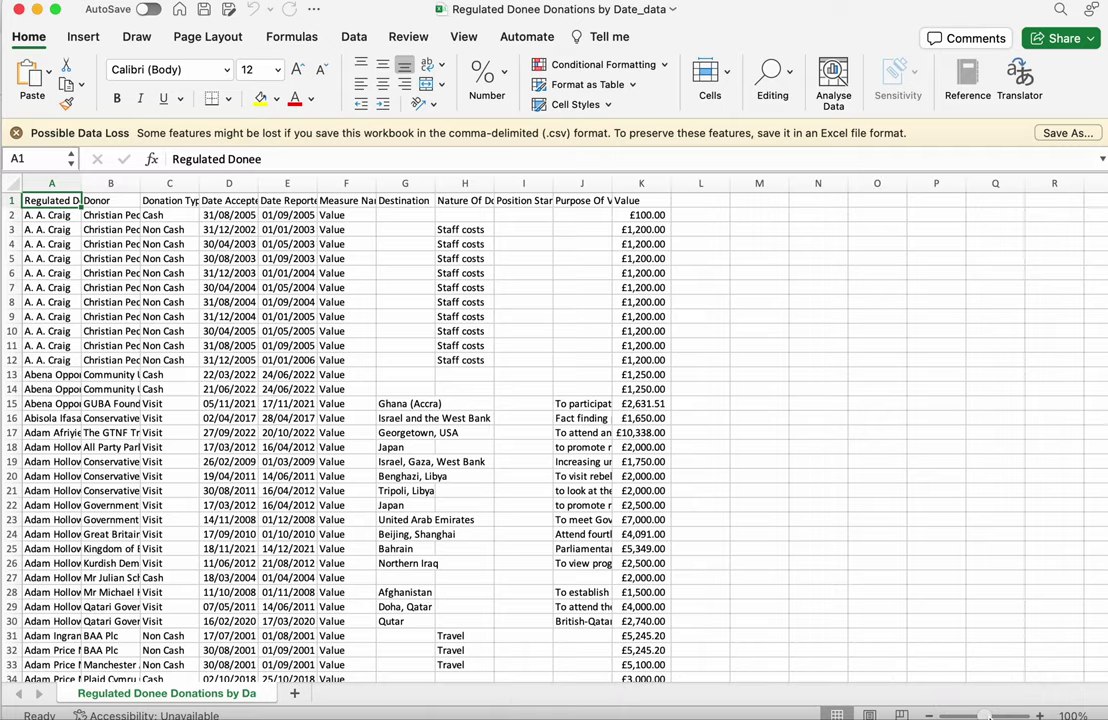
- Save the CSV as an Excel Workbook (.xlsx) named Regulated Donee Donations WORKINGCOPY in the Downloads folder
drag(985, 715, 996, 717)
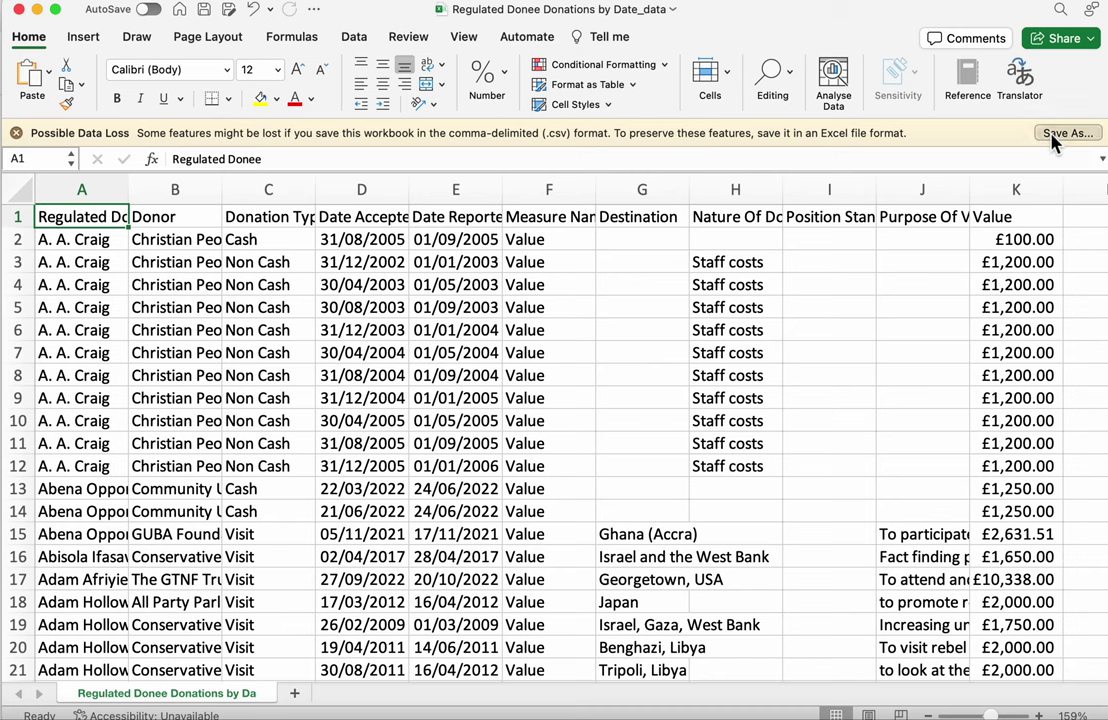
click(1062, 133)
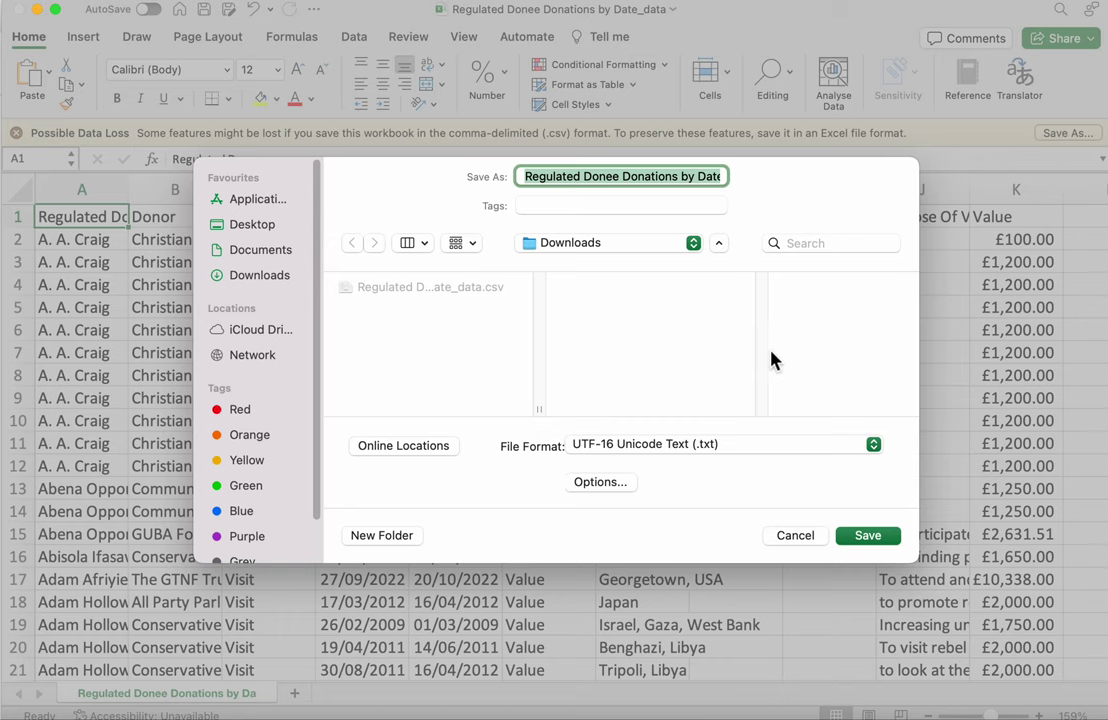
click(683, 447)
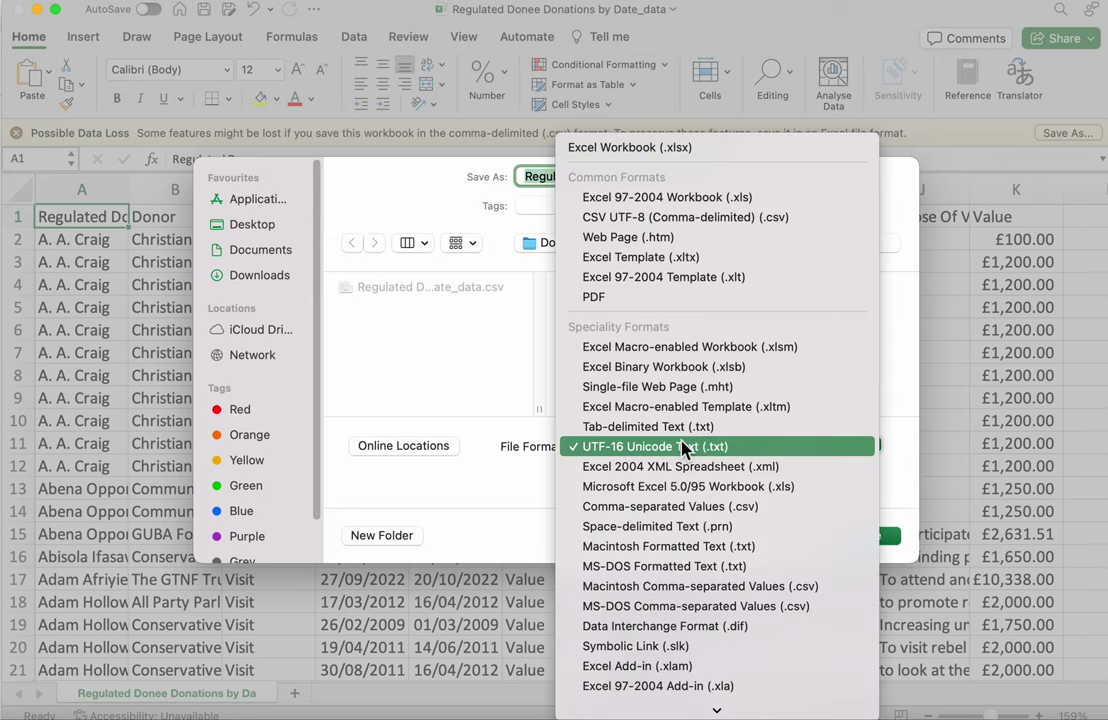
click(680, 150)
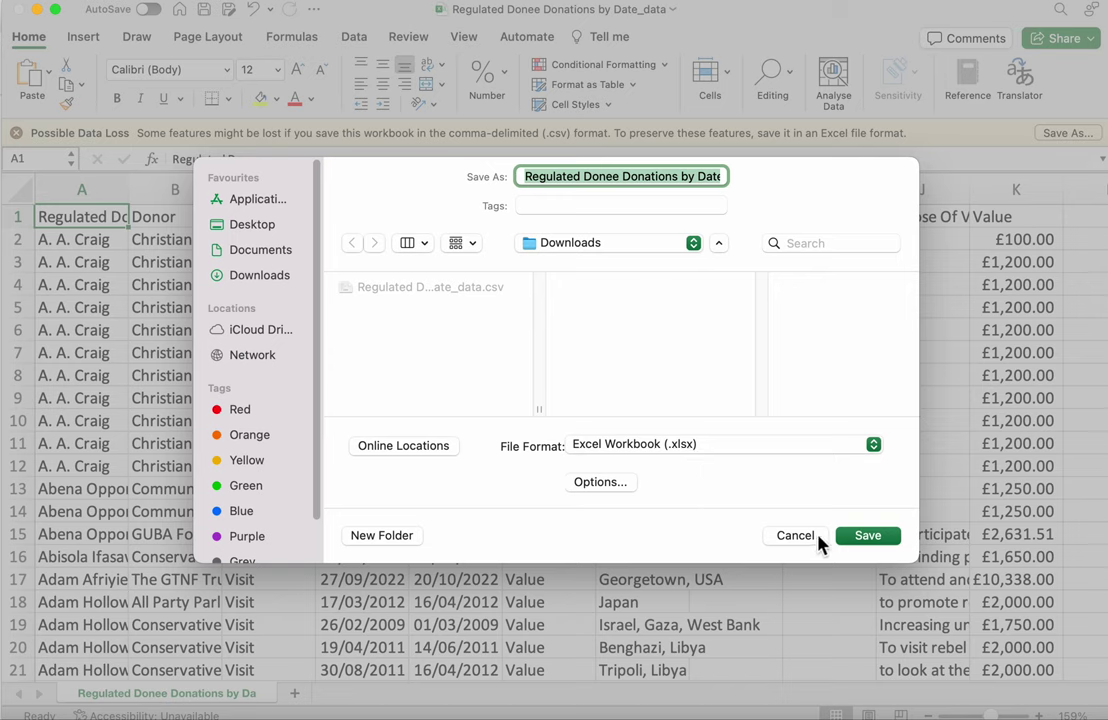
click(624, 176)
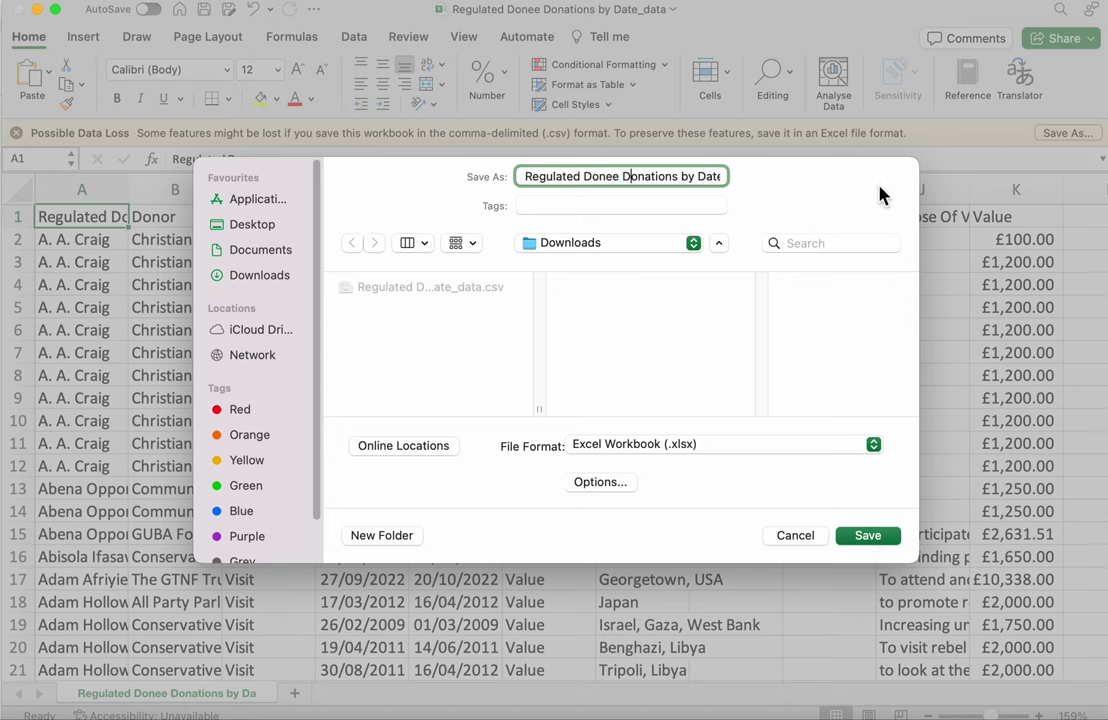
key(super+Right)
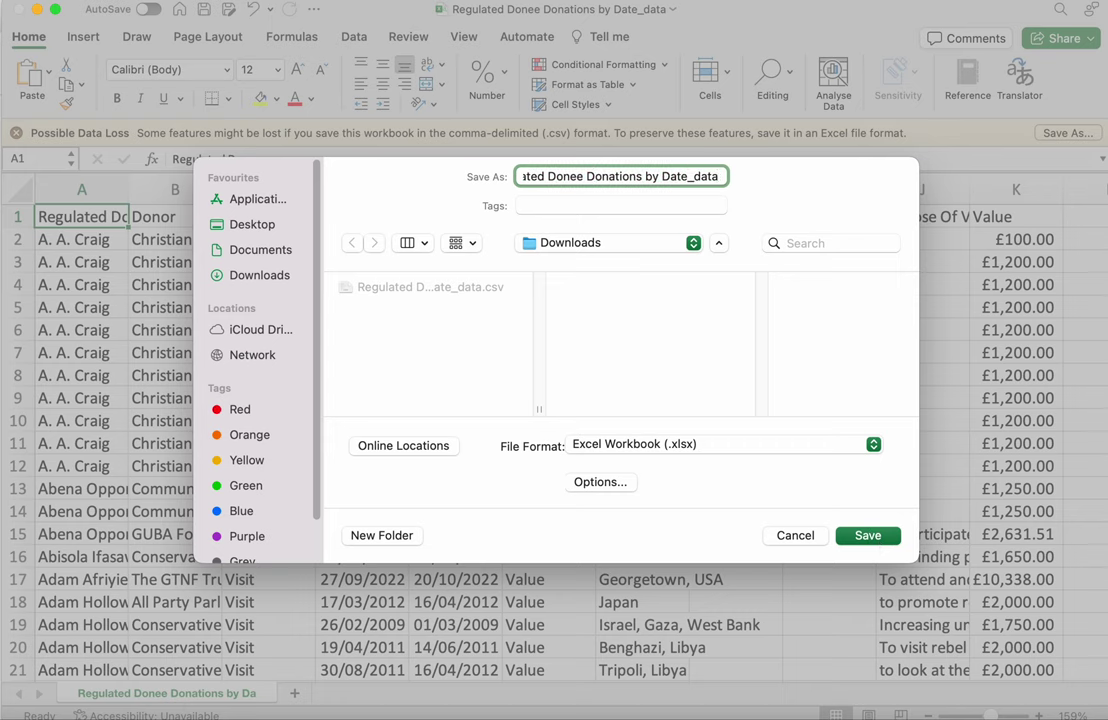
key(alt+shift+Left)
key(alt+shift+Left)
text(WORKINGCOPY)
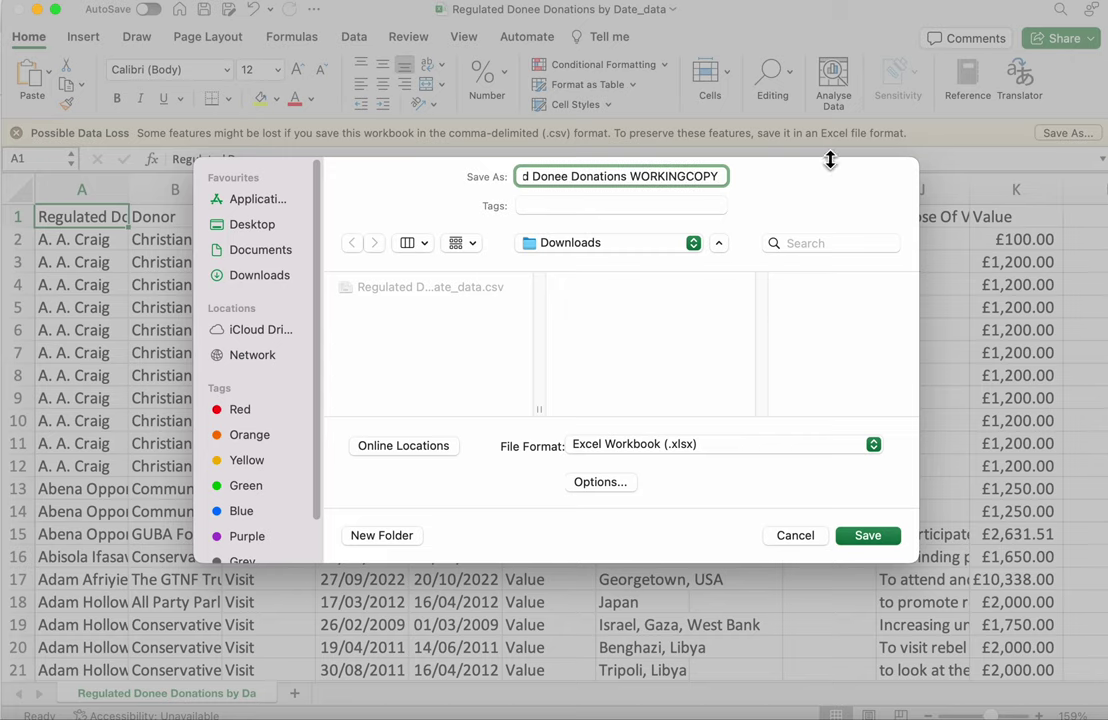
click(868, 535)
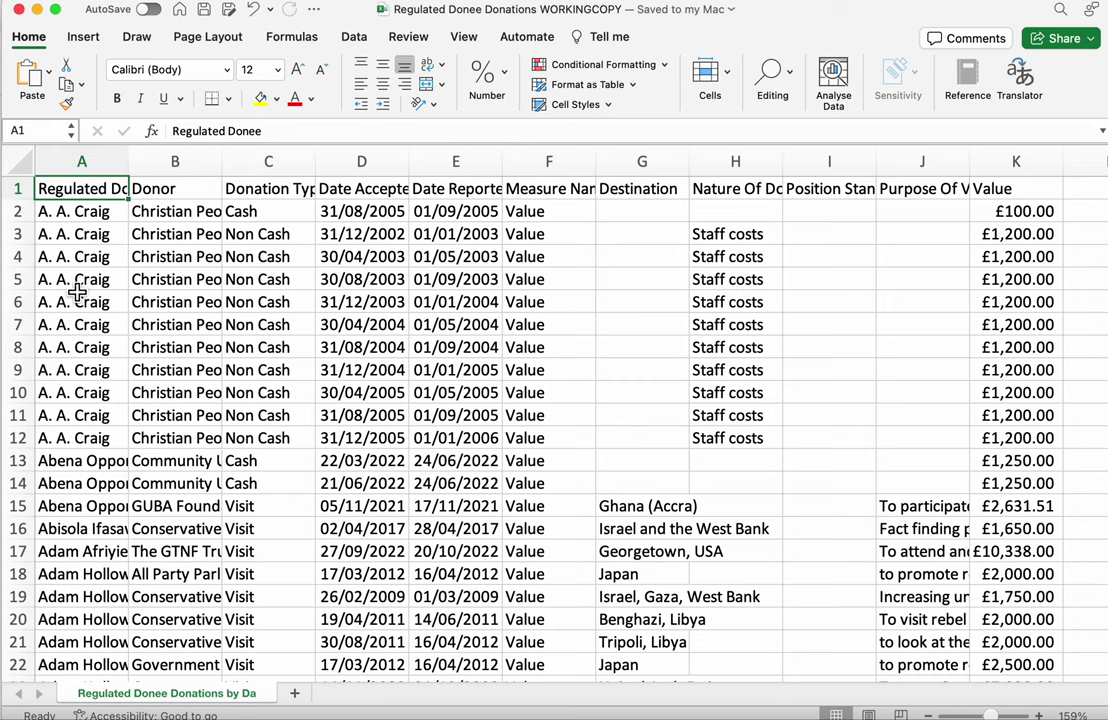
- Check how far the donations data extends by going to the last filled row of column A and returning to A1
scroll(106, 360, down, 5)
scroll(106, 370, down, 15)
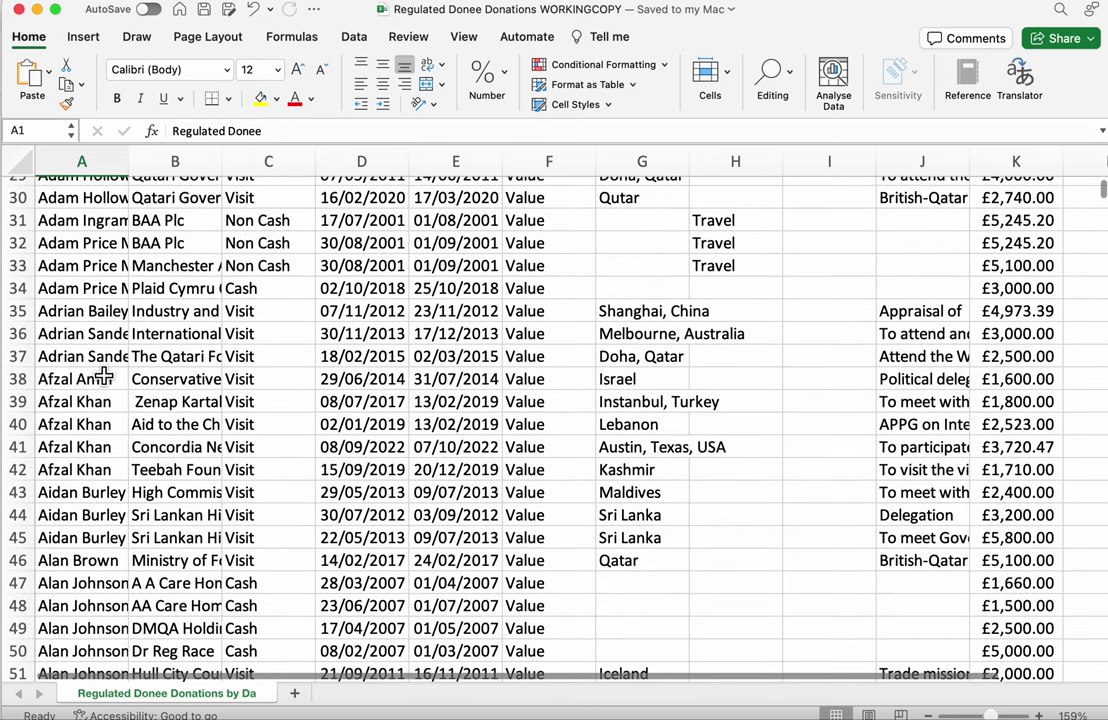
click(105, 377)
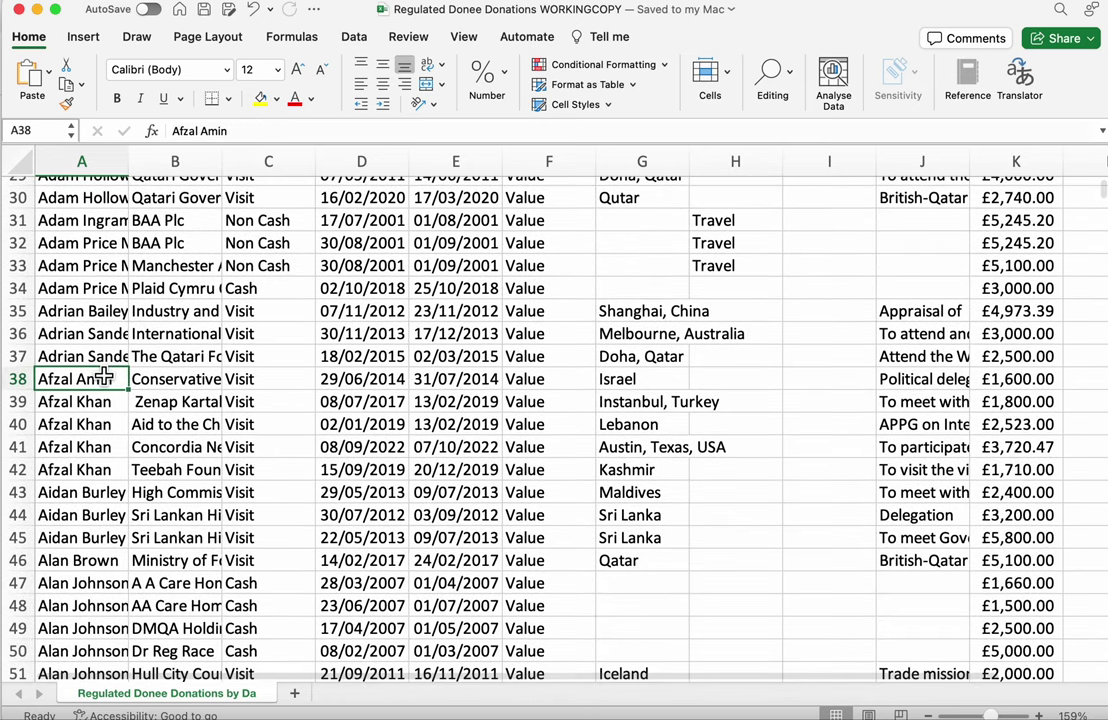
key(super+Down)
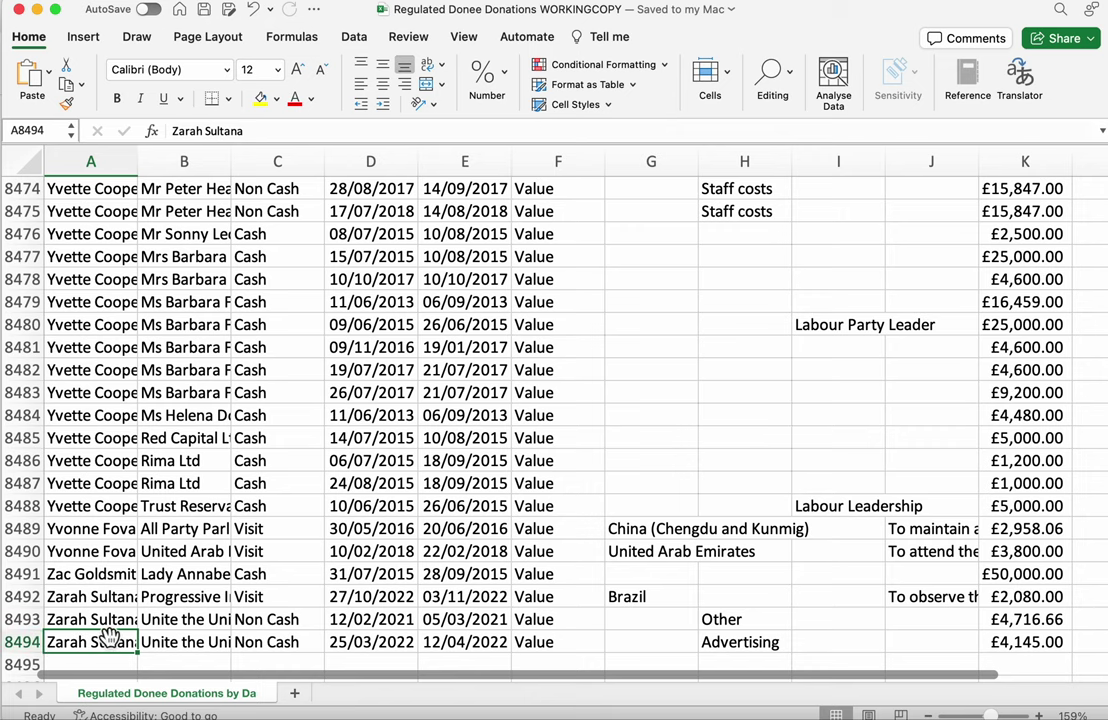
scroll(113, 634, up, 1)
key(ctrl+Home)
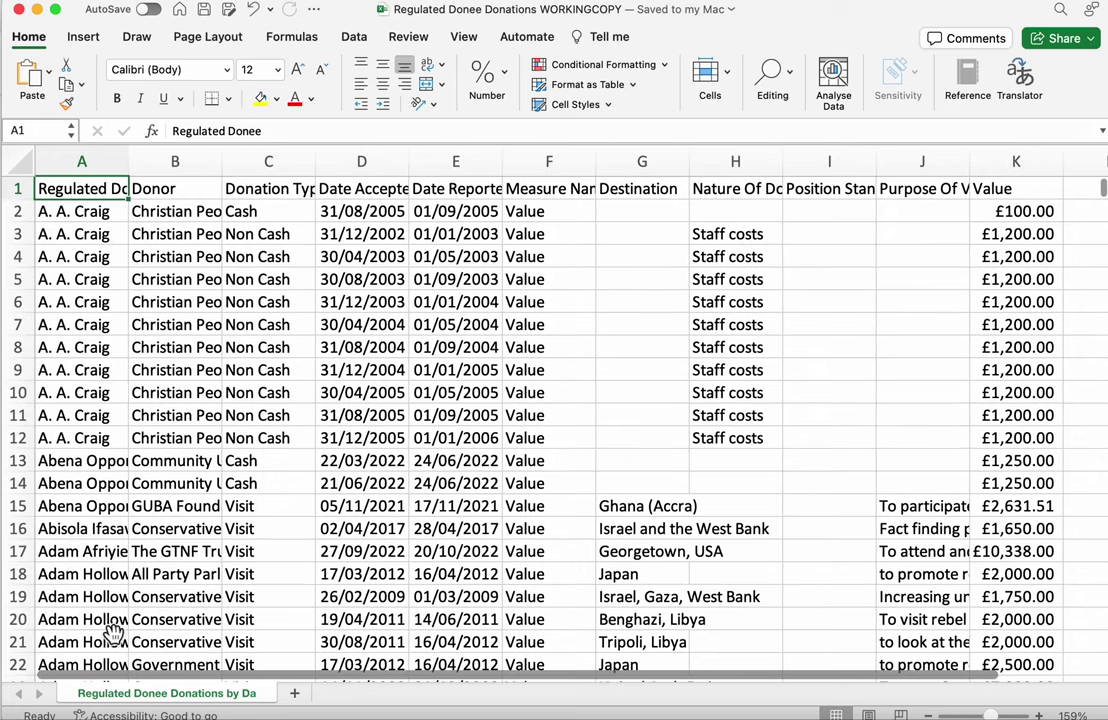
- Sort the donations by the Value column from largest to smallest and widen that column to fit the full amounts
click(1012, 285)
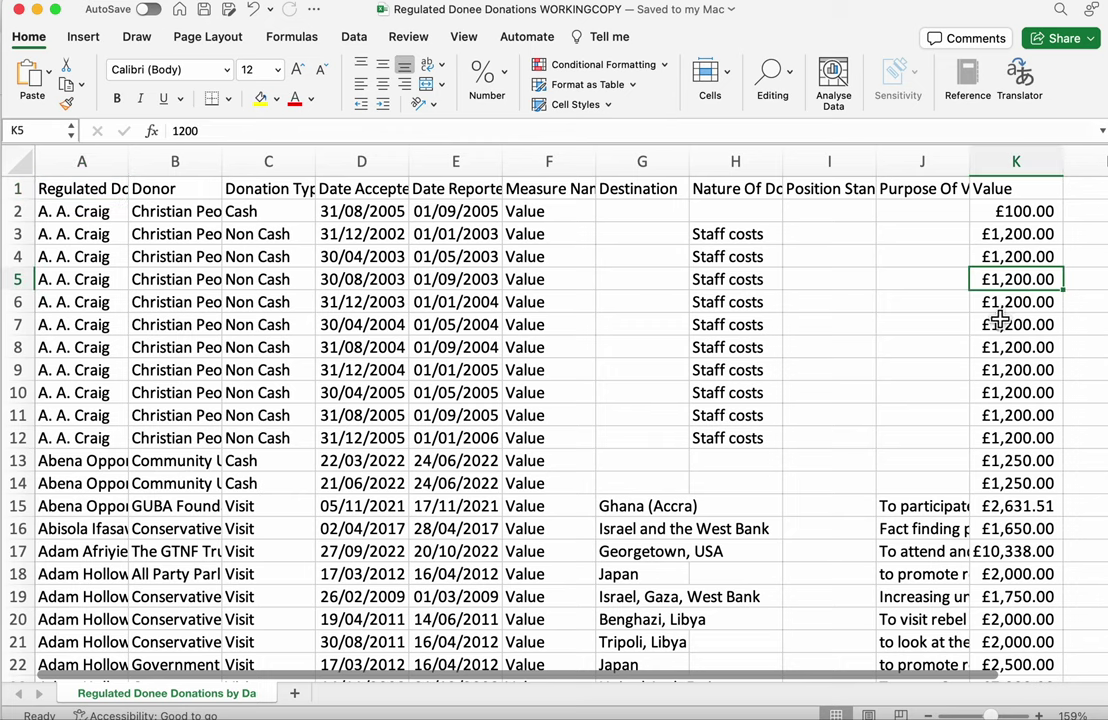
click(356, 40)
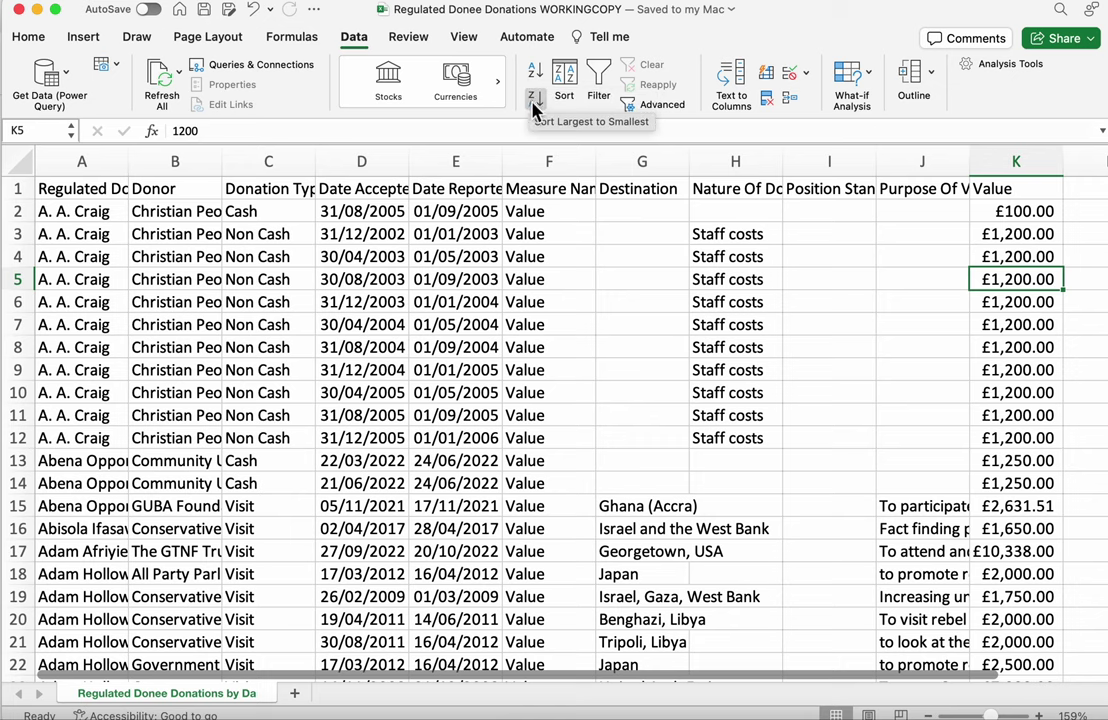
click(535, 104)
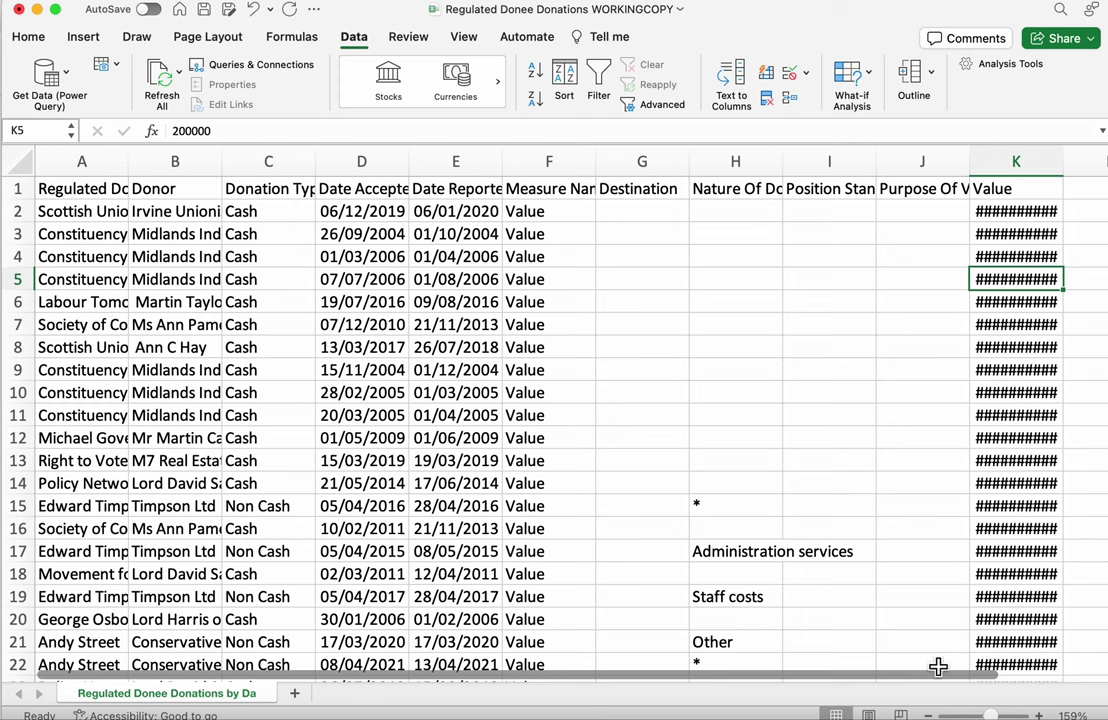
drag(950, 678, 999, 687)
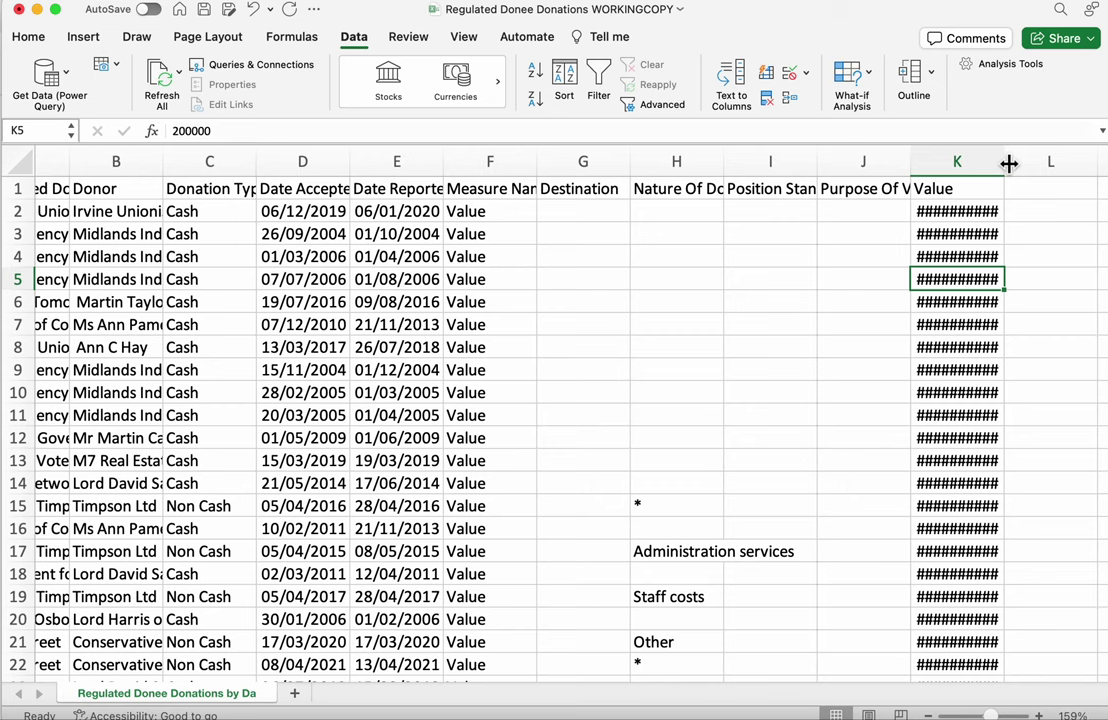
mouse_move(1009, 163)
mouse_down()
mouse_move(1044, 161)
mouse_move(979, 162)
mouse_move(1034, 162)
mouse_move(1024, 163)
mouse_up()
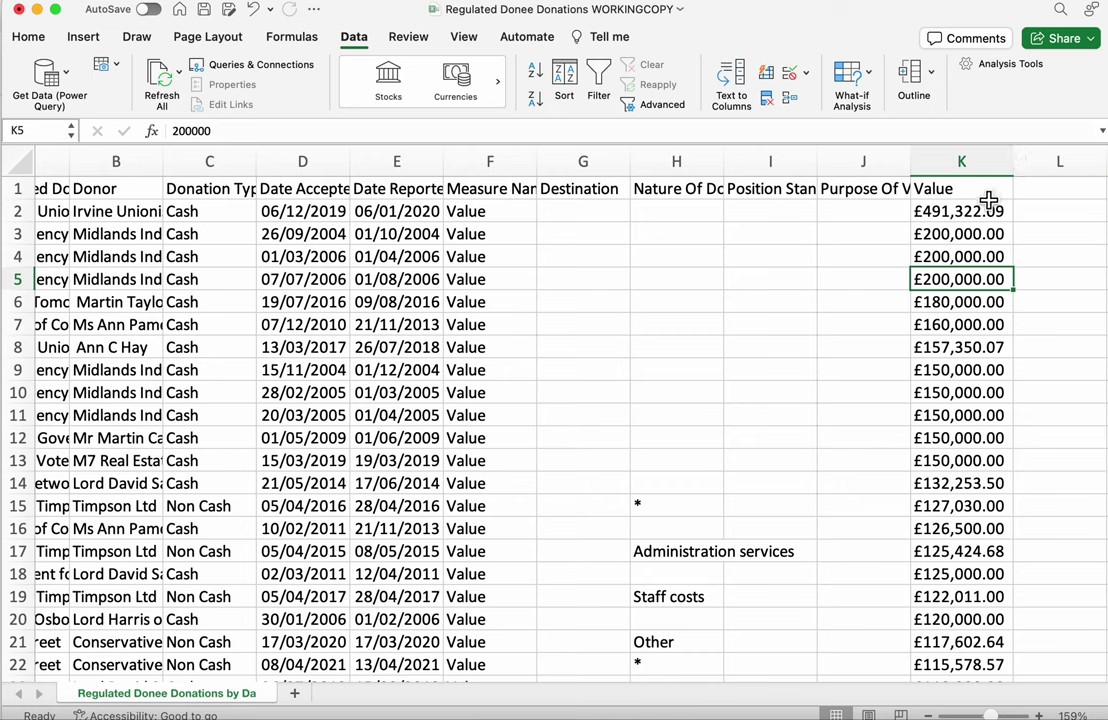
- Widen the Regulated Donee and Donor columns enough to read who received and gave the largest donations
click(935, 213)
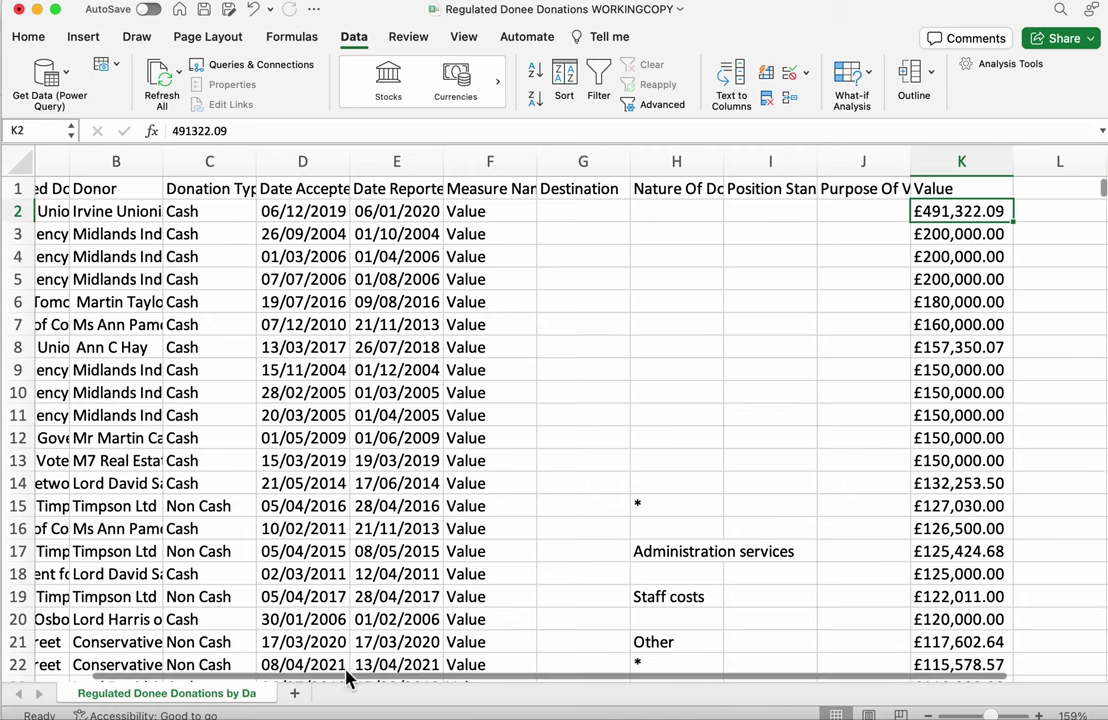
drag(354, 680, 284, 680)
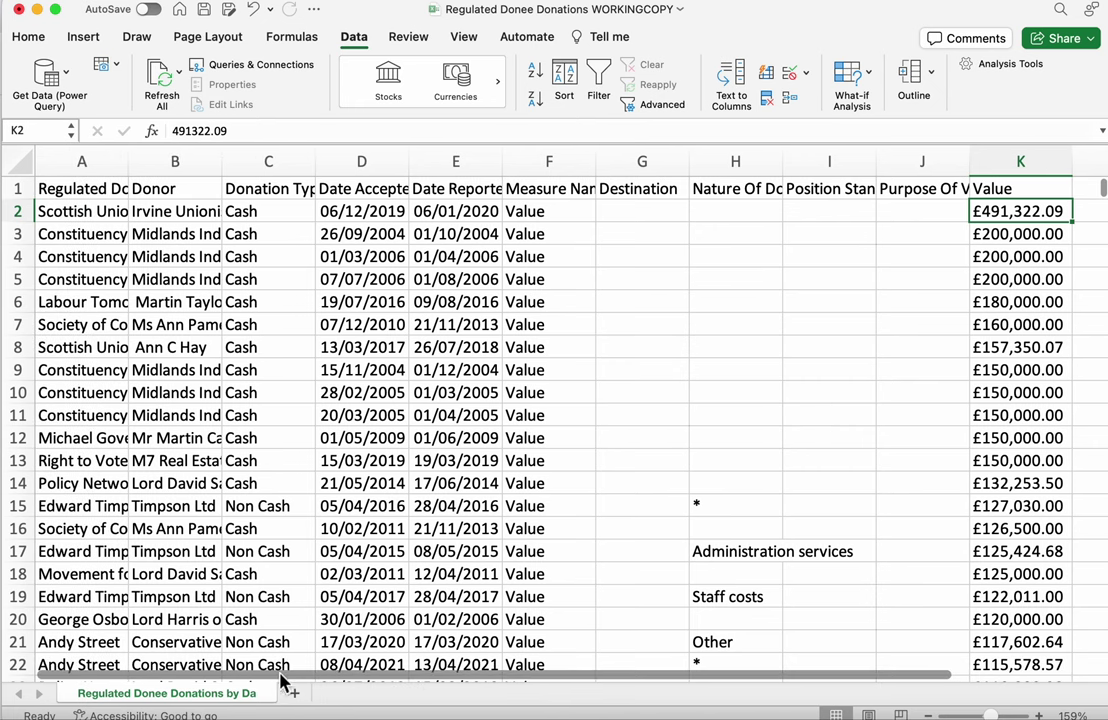
click(385, 218)
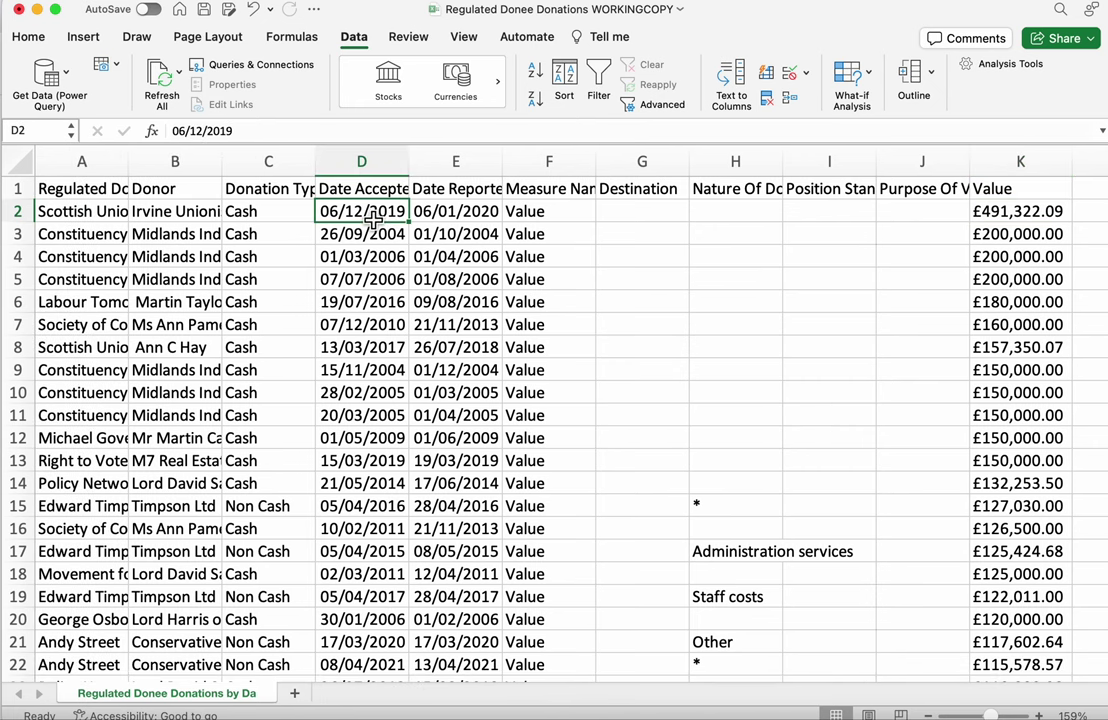
click(111, 213)
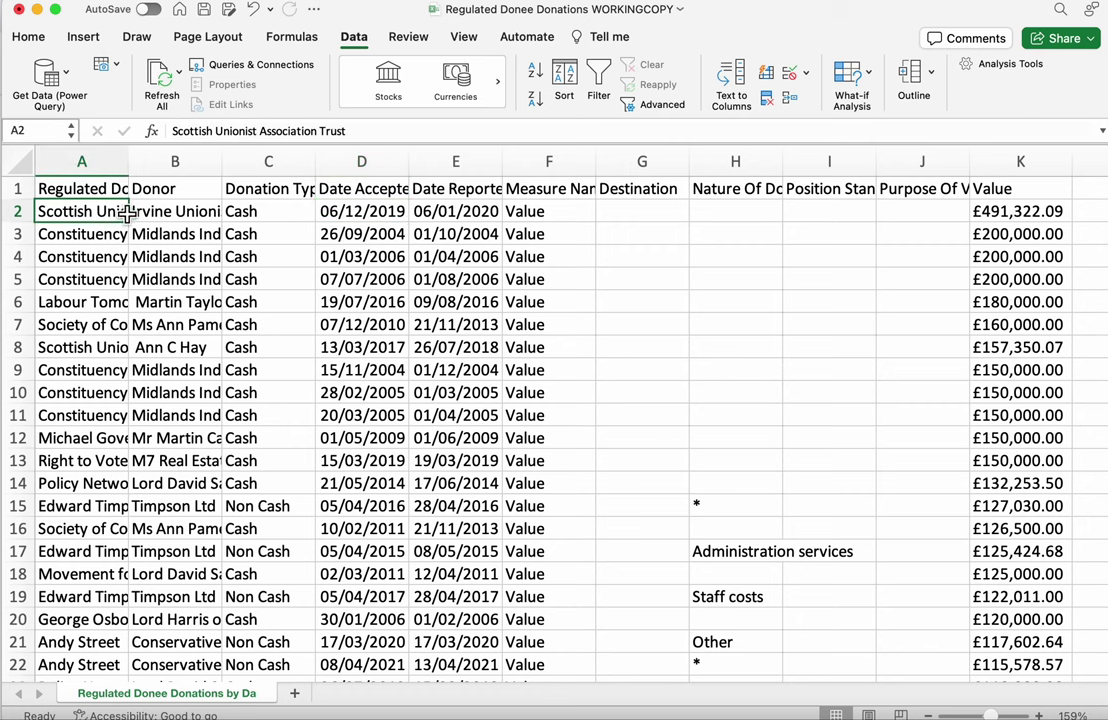
drag(225, 165, 293, 163)
drag(138, 173, 203, 173)
double_click(202, 173)
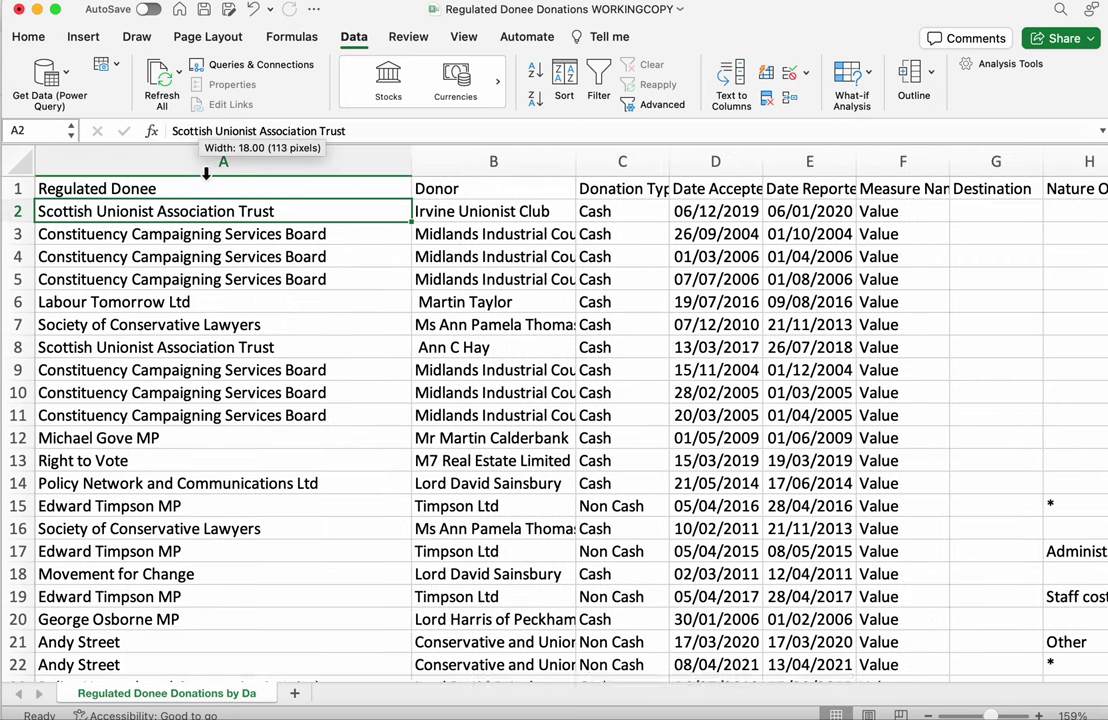
drag(417, 166, 260, 167)
- Re-sort the donations by the Value column from smallest to largest
scroll(329, 680, right, 4)
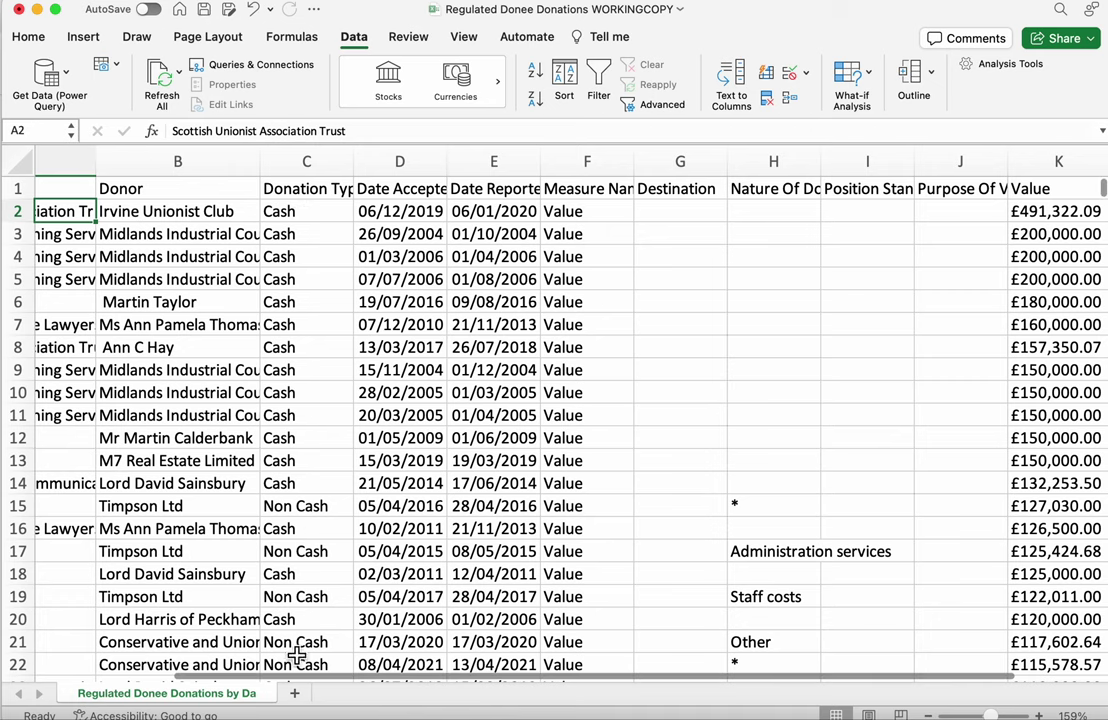
drag(338, 683, 524, 660)
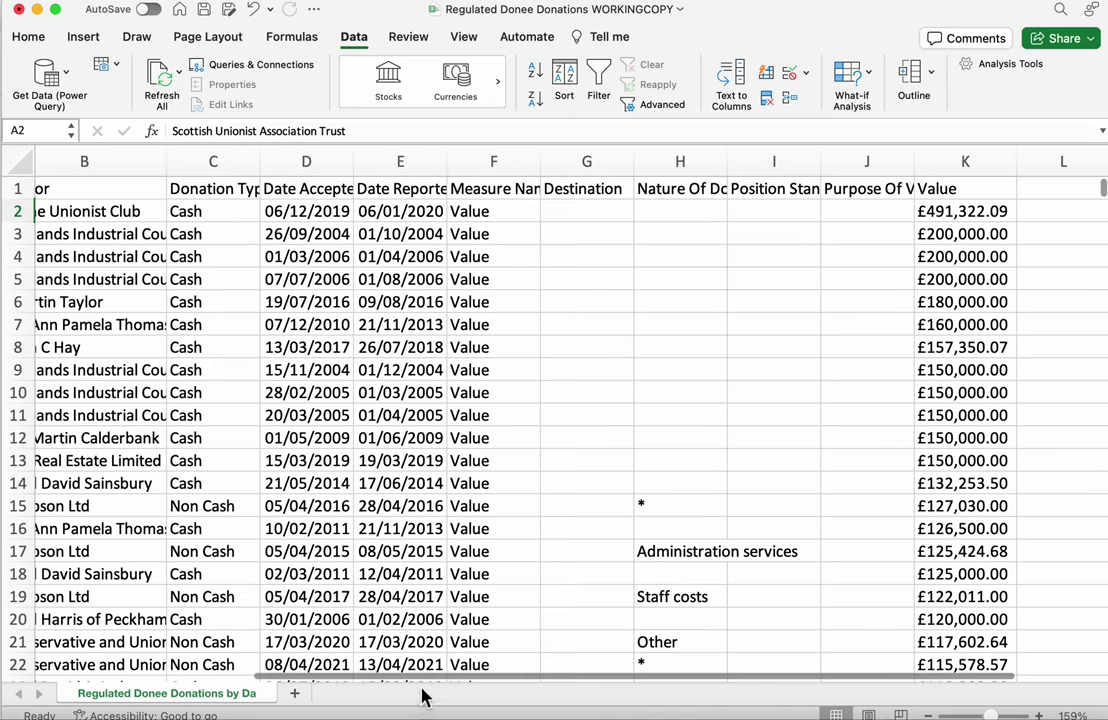
click(963, 213)
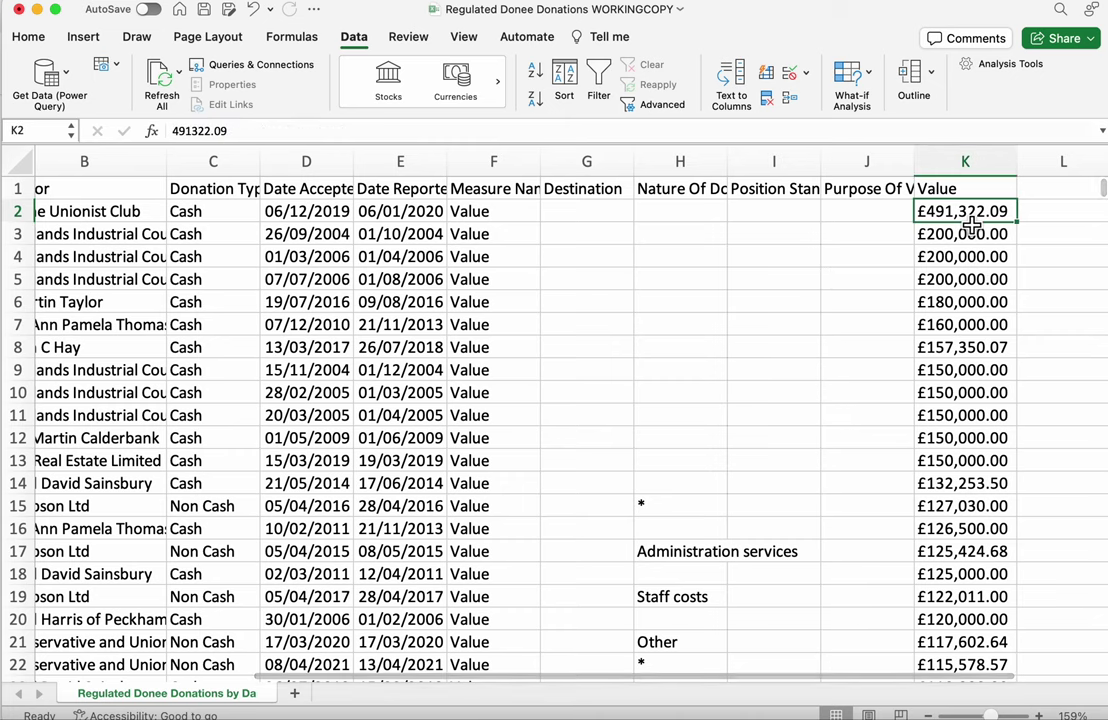
click(537, 82)
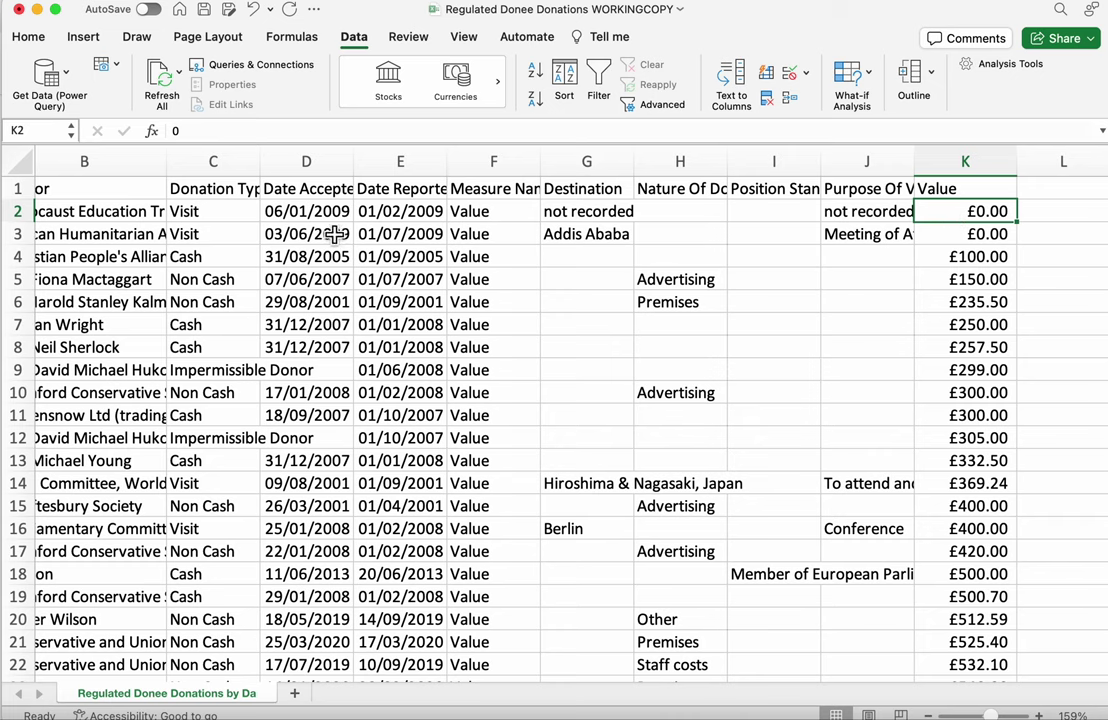
- Examine the lowest-value donations, comparing the purpose, donation type, donee and value of the first few rows
click(877, 215)
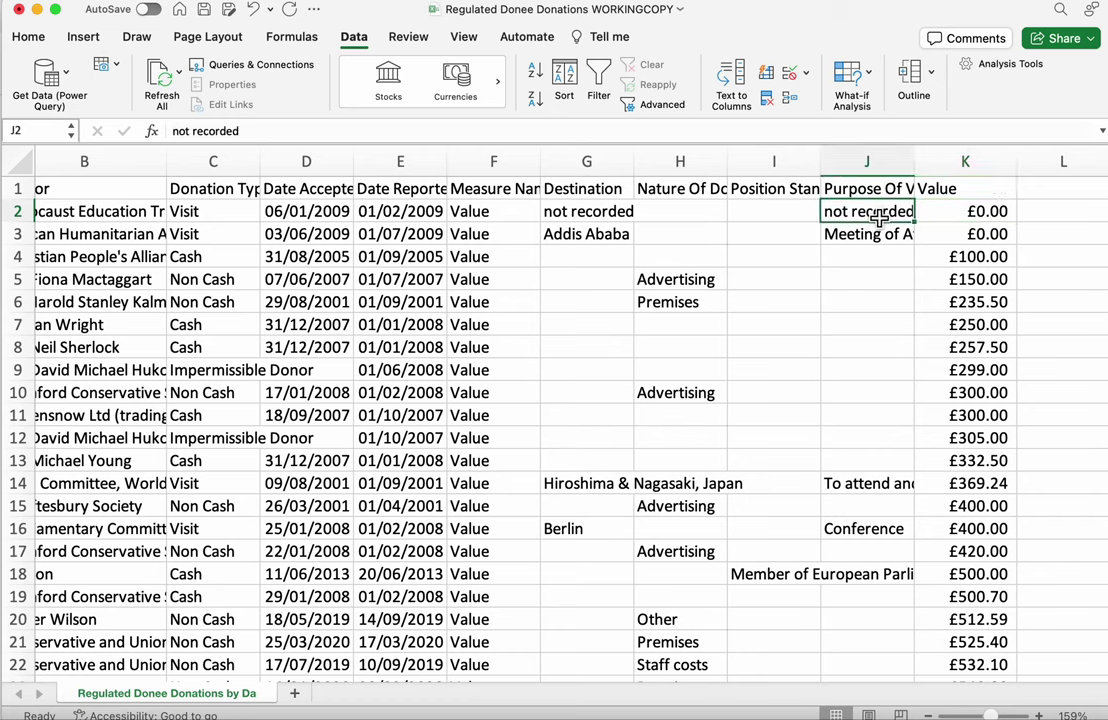
click(878, 236)
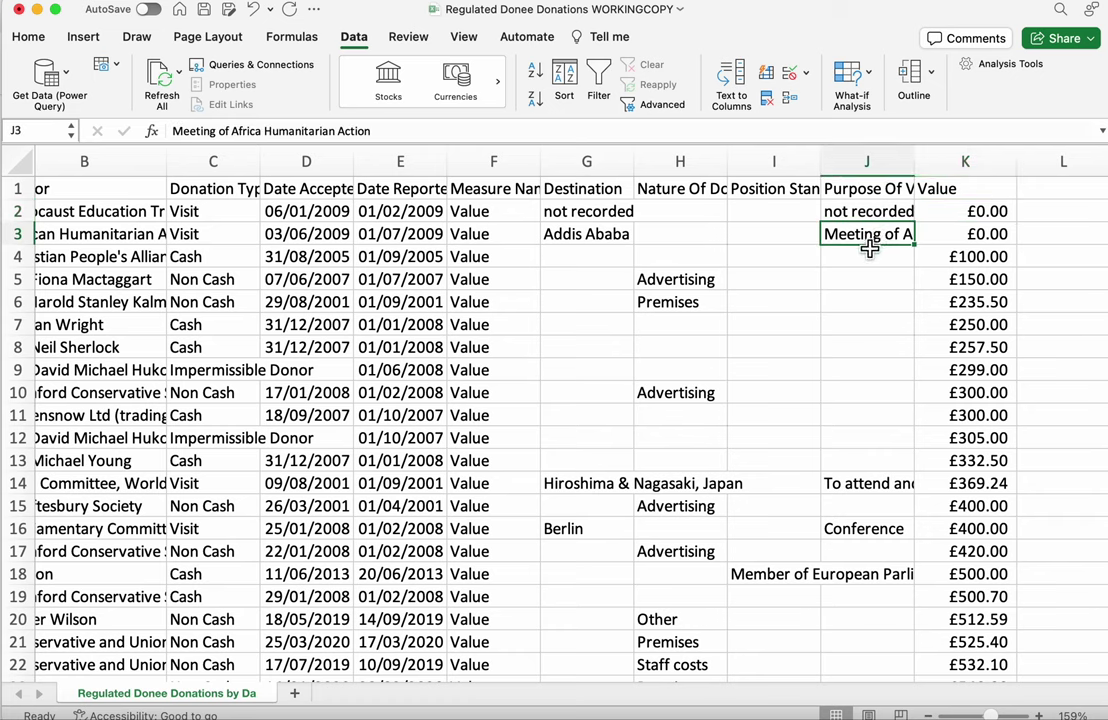
click(857, 214)
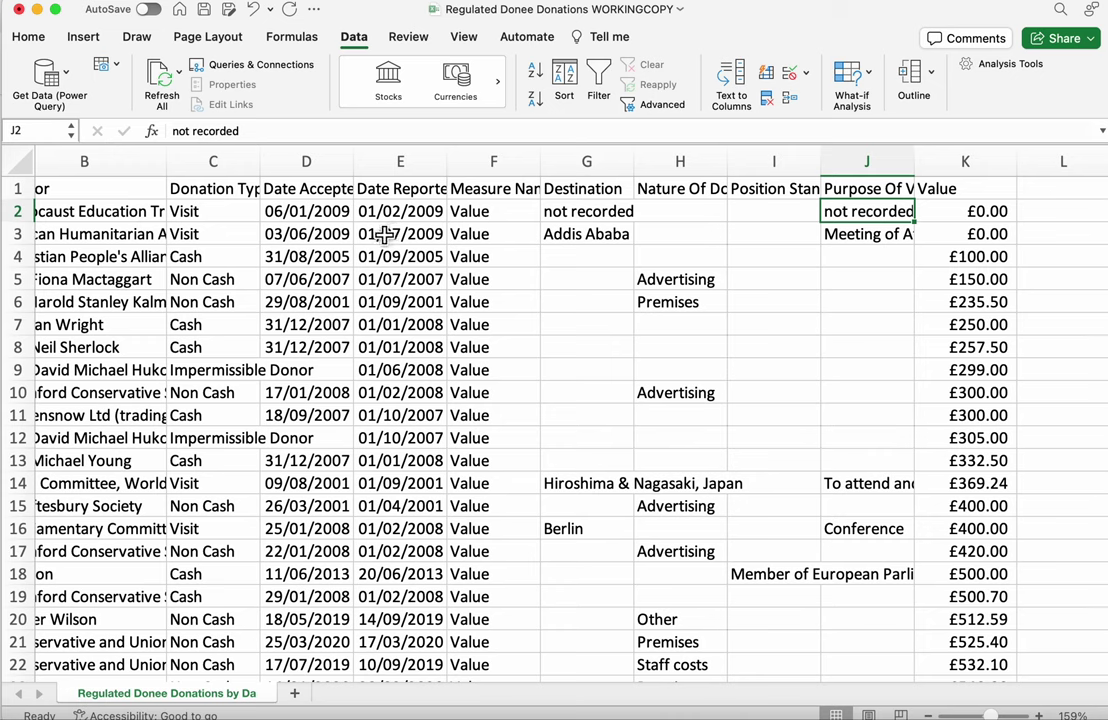
click(821, 235)
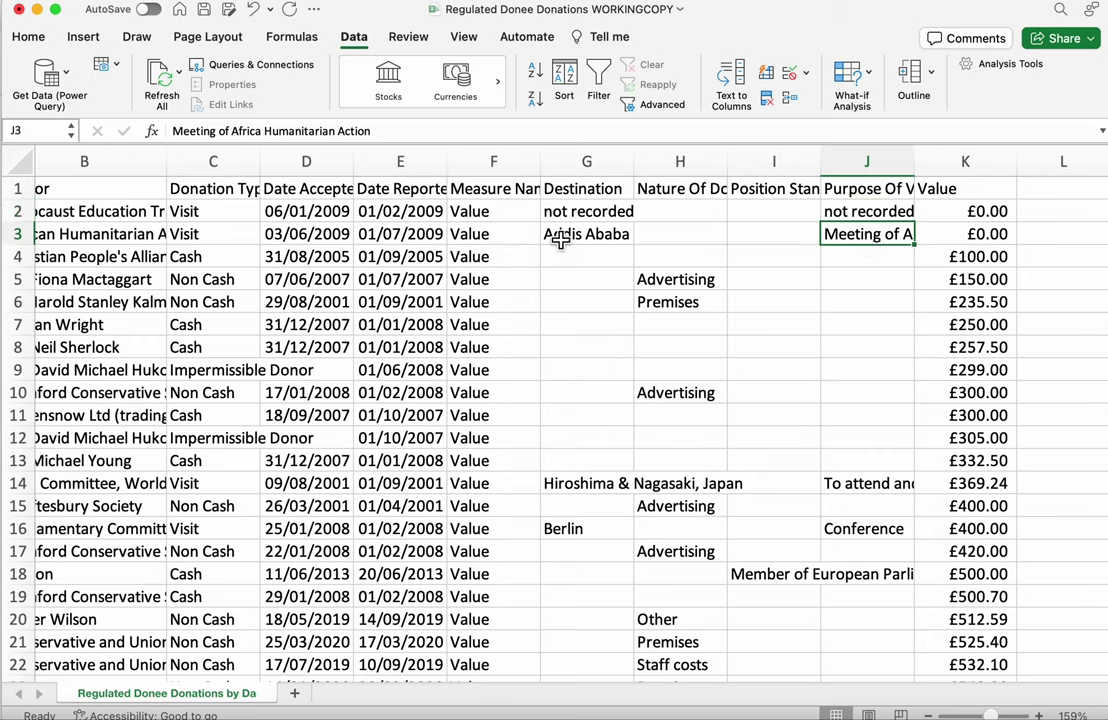
click(213, 232)
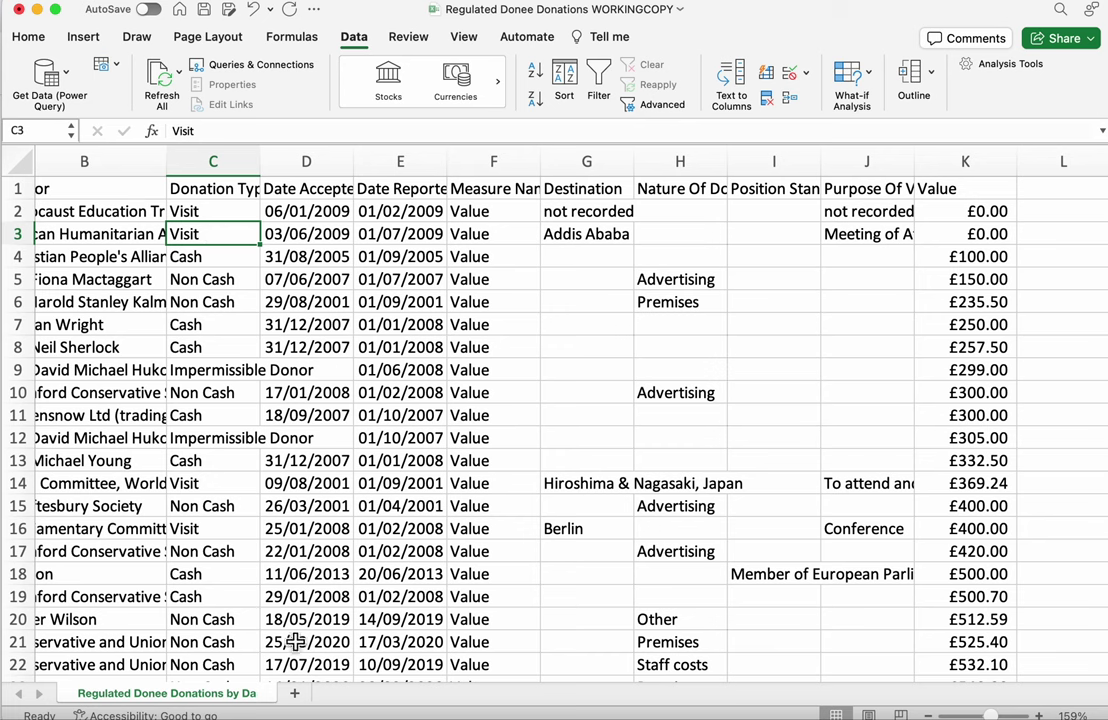
drag(354, 680, 255, 680)
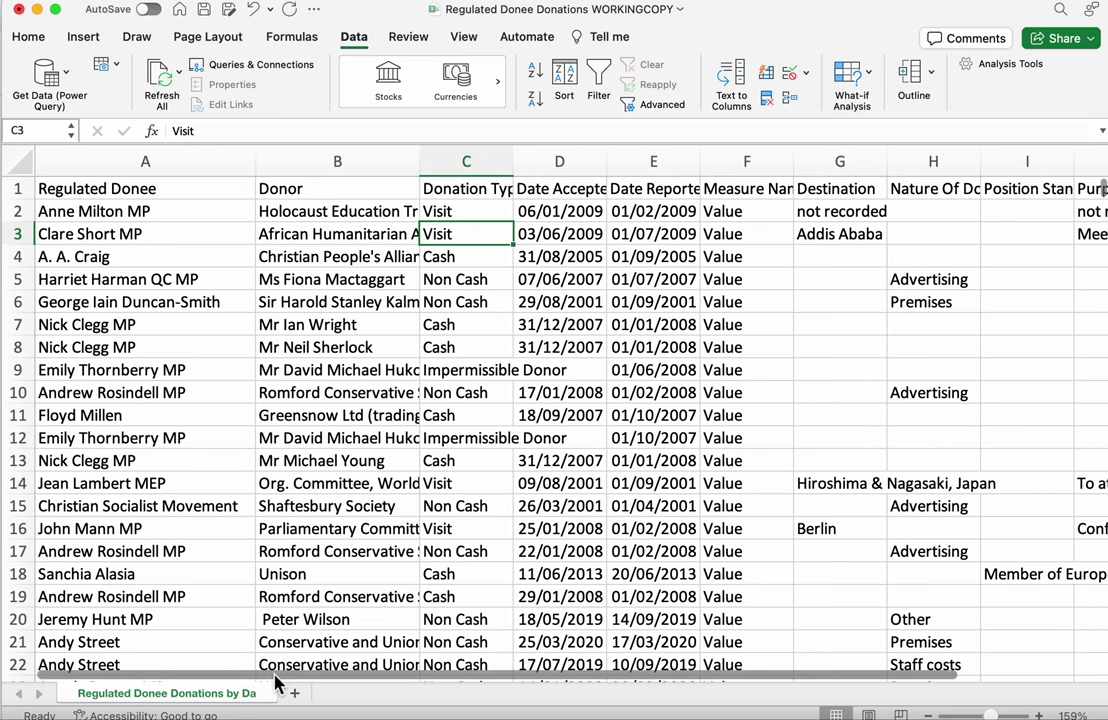
drag(280, 680, 495, 683)
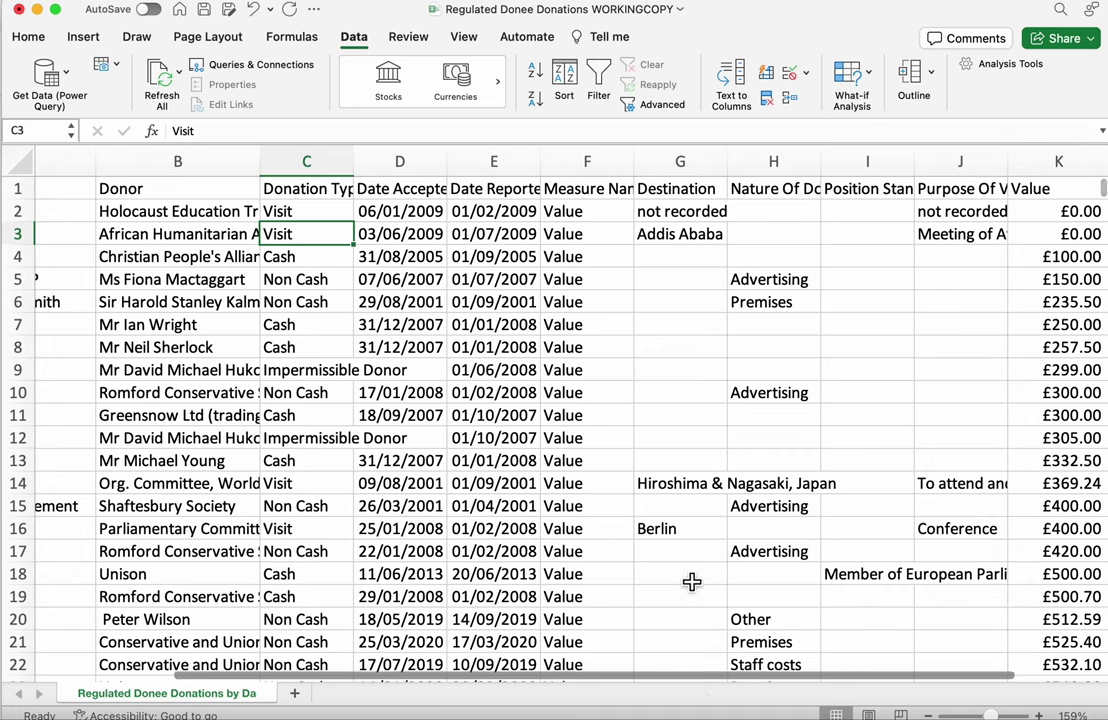
click(1072, 254)
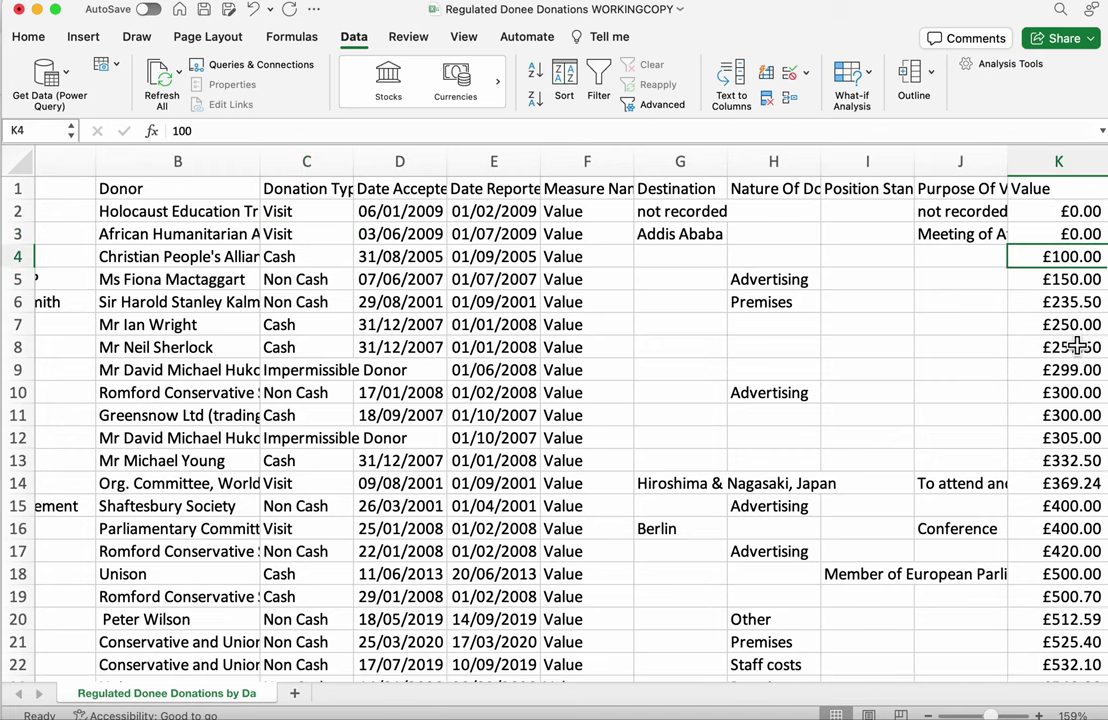
- Widen the Date Reported column to fit its heading, and widen the Destination column slightly
drag(538, 678, 376, 663)
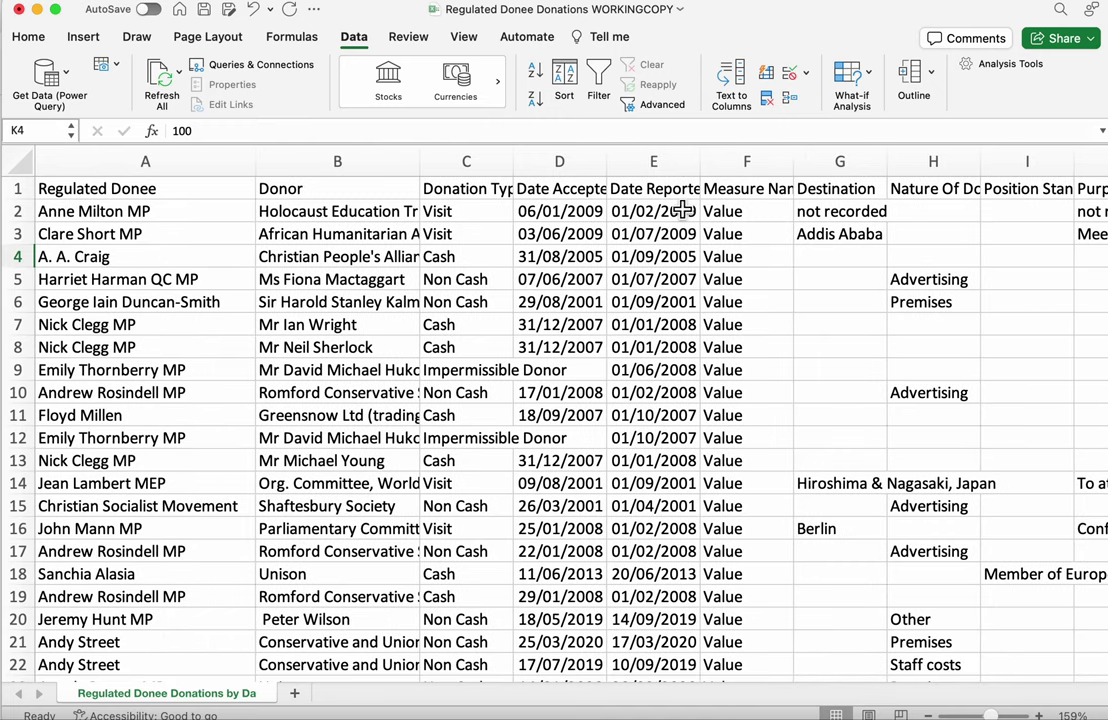
drag(704, 165, 734, 166)
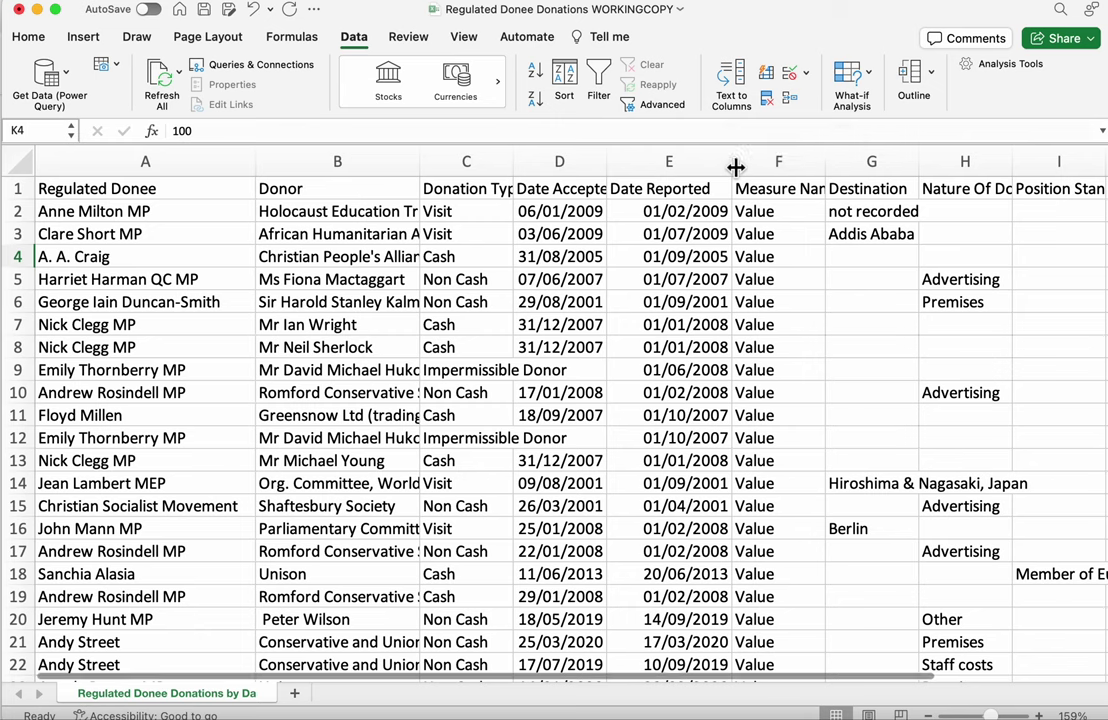
click(679, 280)
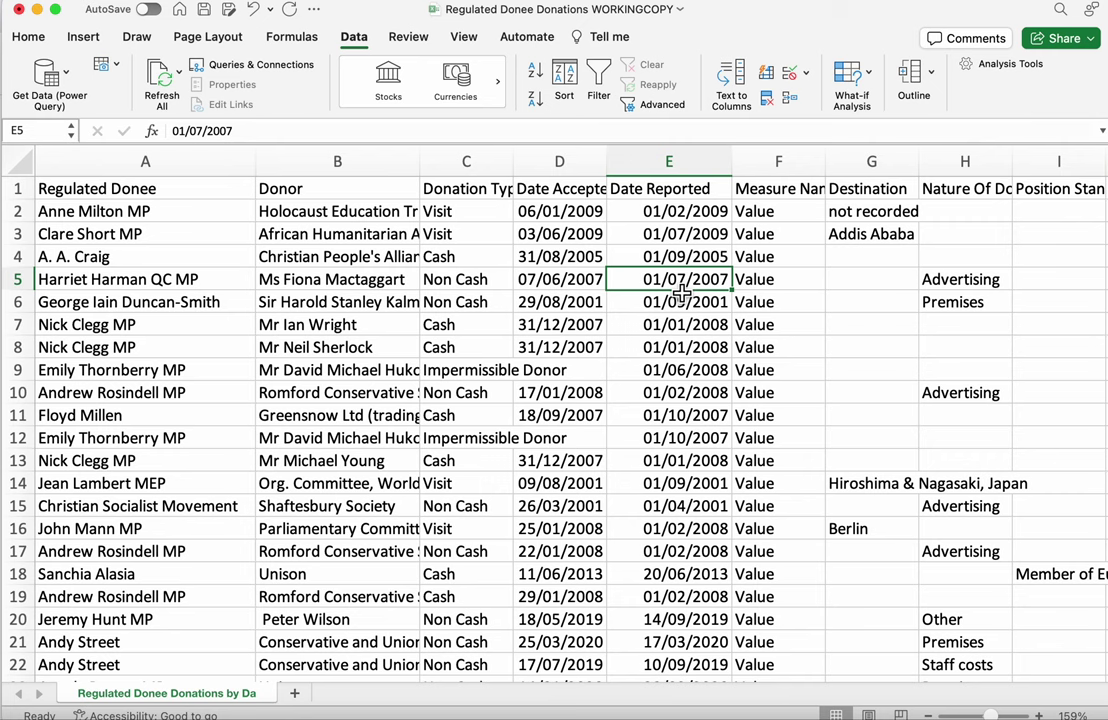
drag(245, 675, 460, 685)
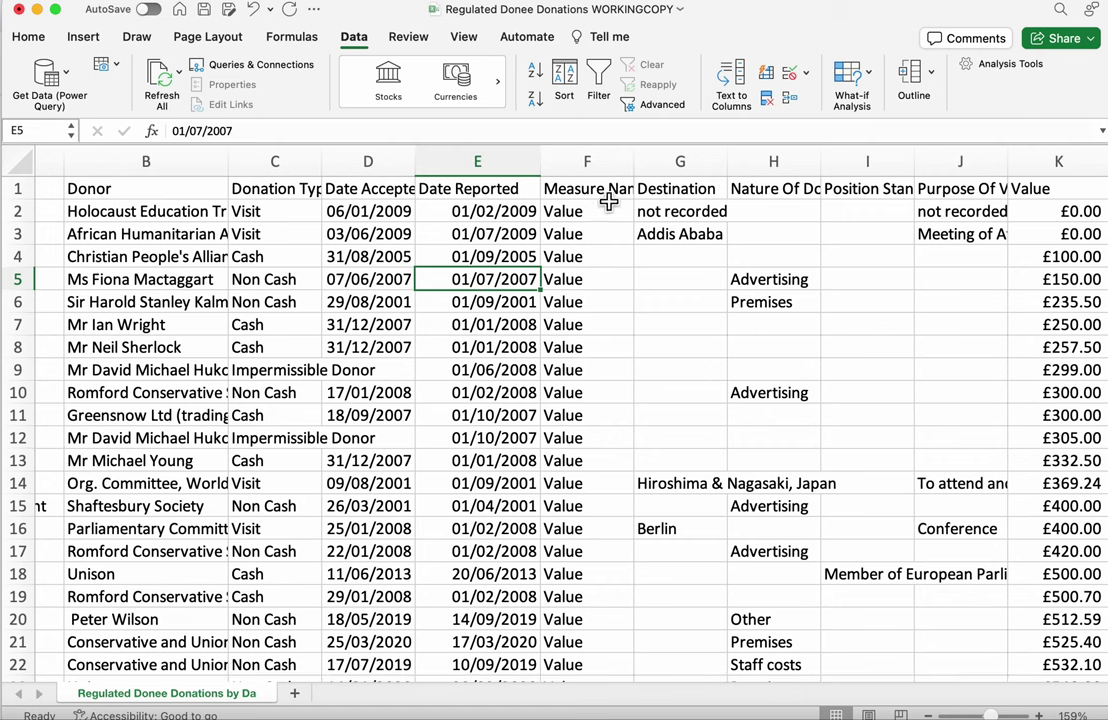
drag(730, 162, 757, 161)
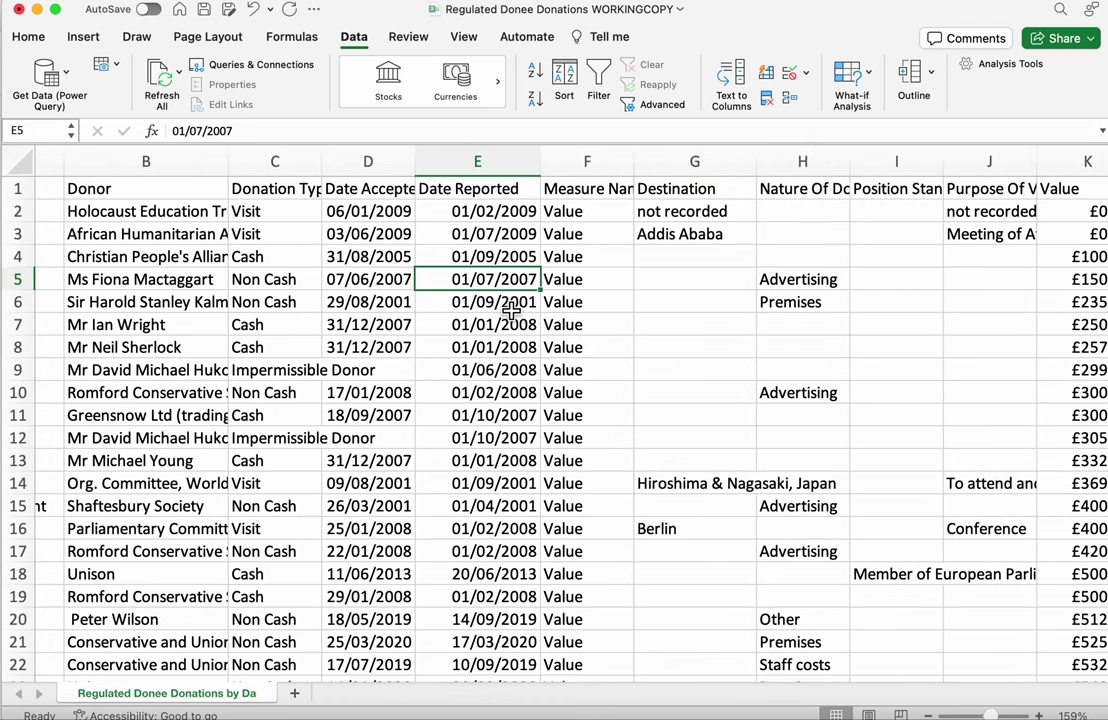
- Sort the donations by Date Reported from oldest to newest and look across the earliest record's details
click(501, 256)
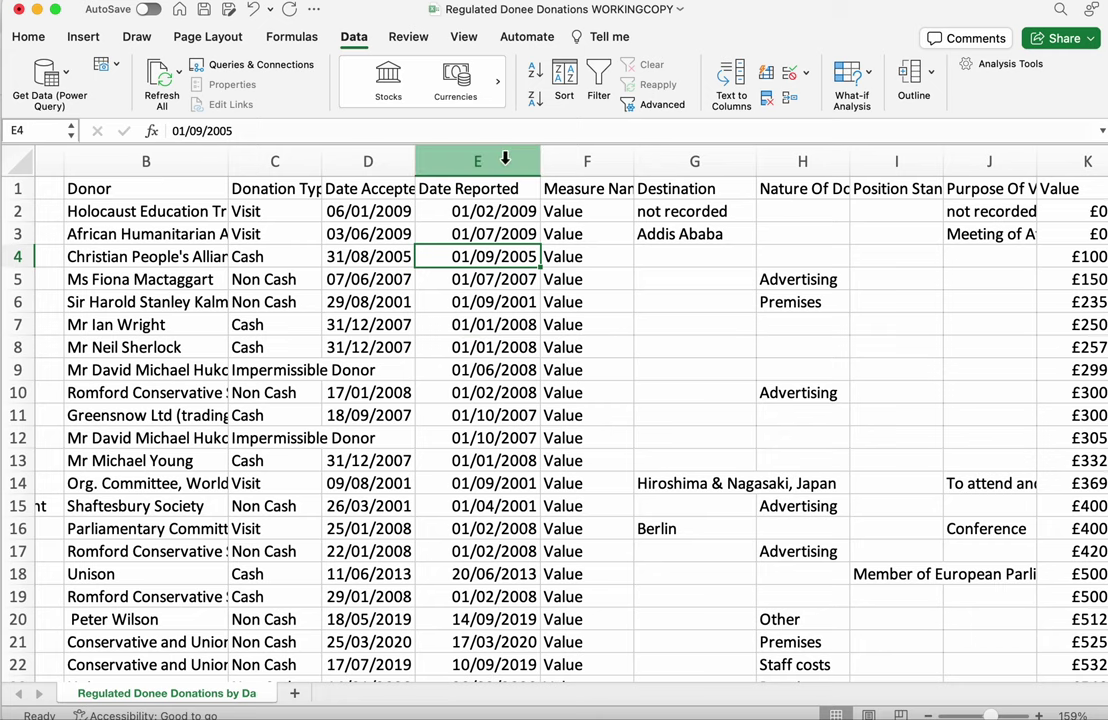
click(536, 76)
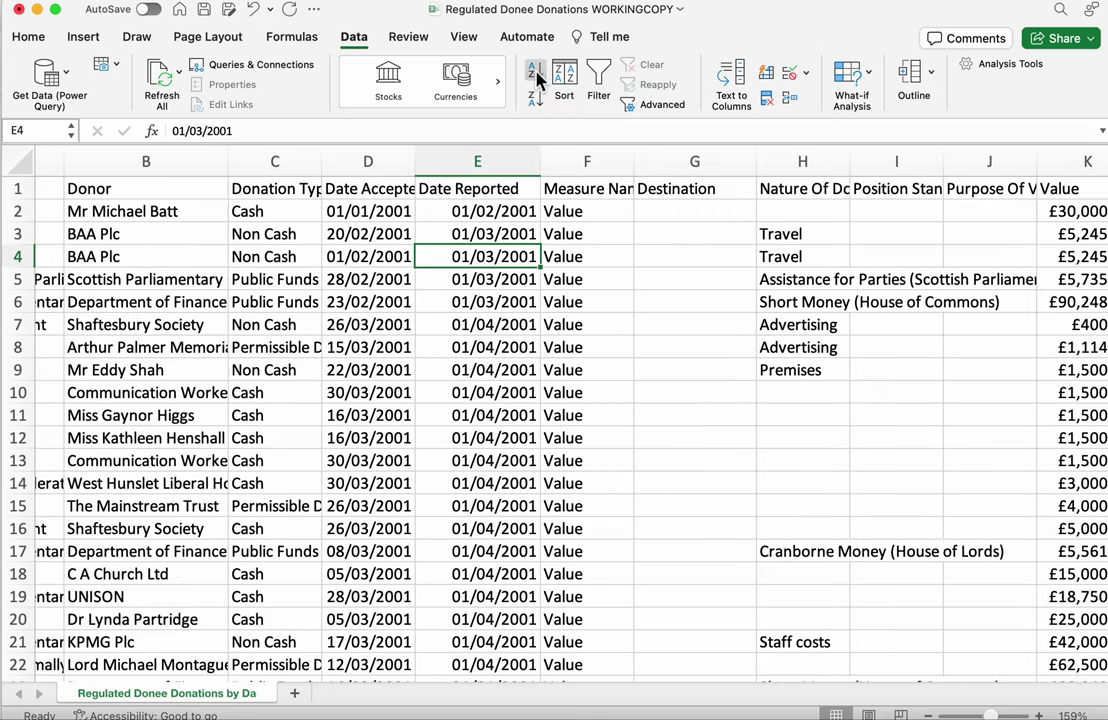
click(484, 214)
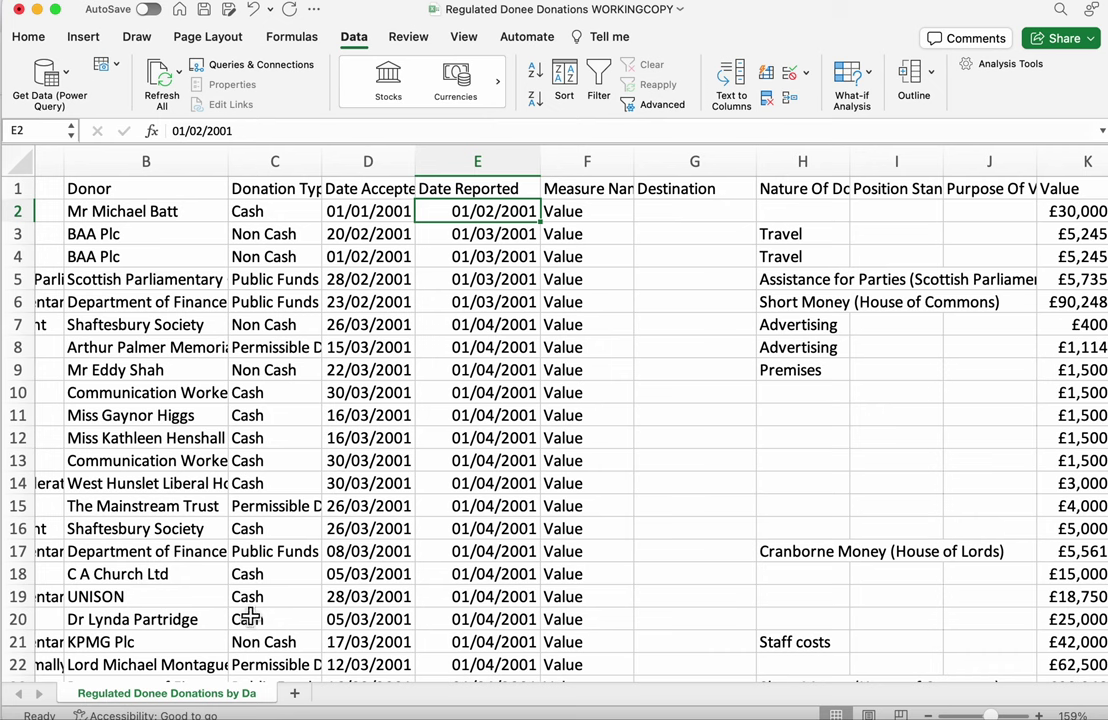
scroll(354, 678, right, 1)
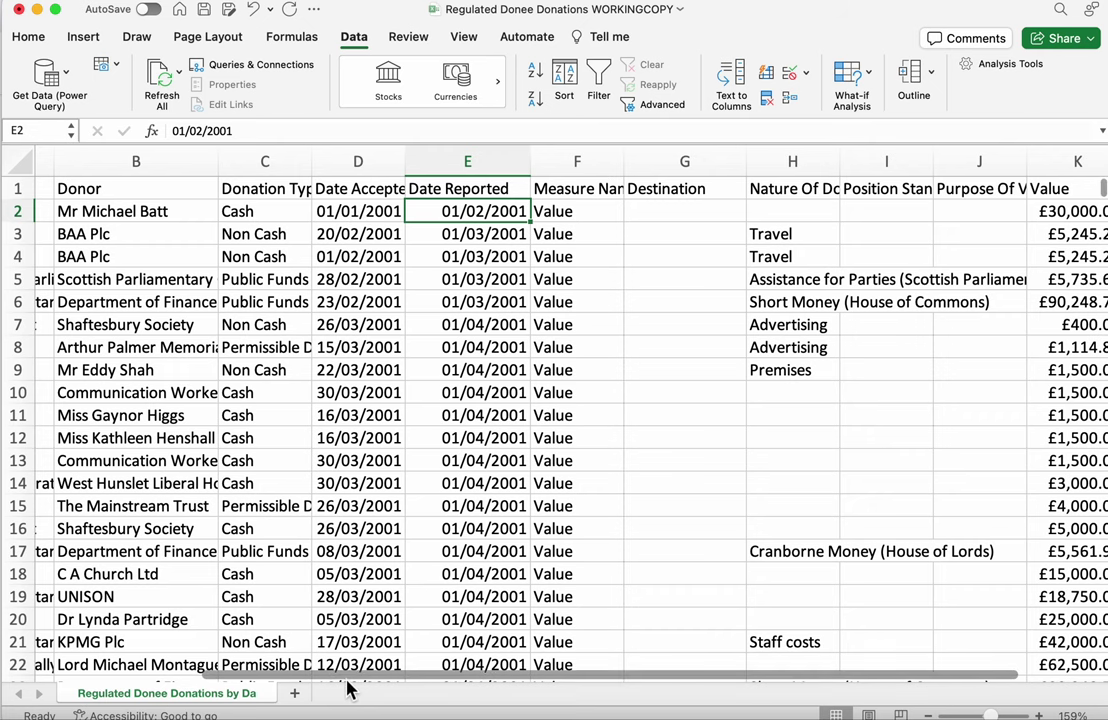
scroll(408, 675, right, 1)
scroll(408, 675, right, 2)
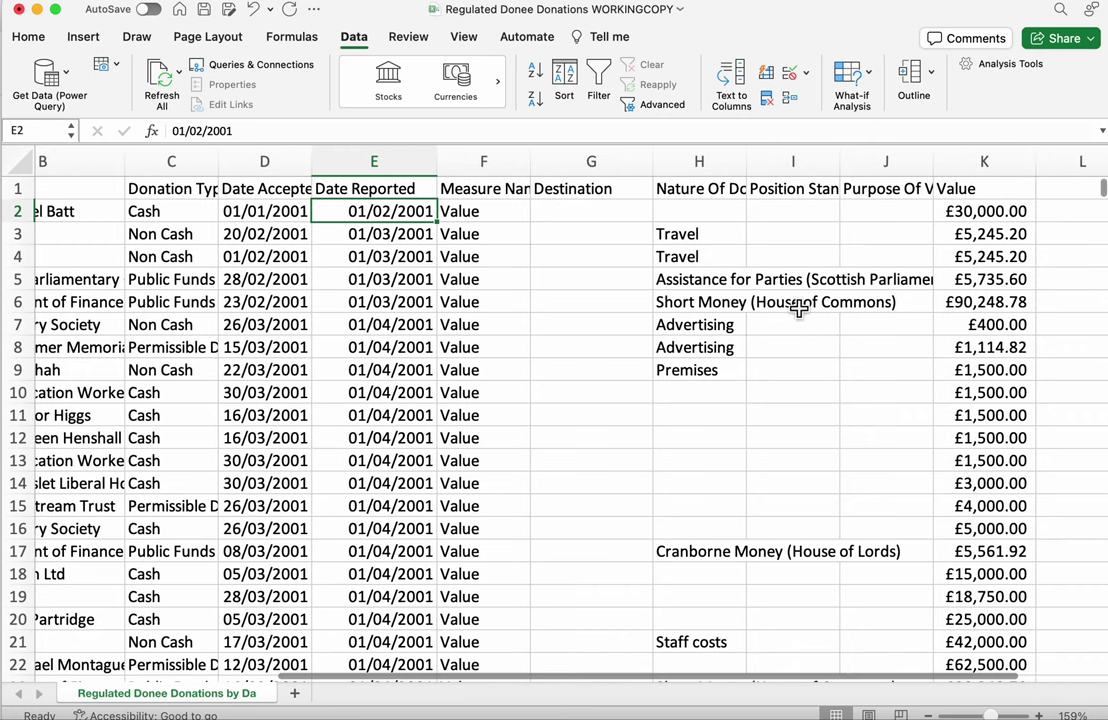
- Sort the donations by Date Reported from newest to oldest to bring the latest records to the beginning
scroll(359, 683, left, 5)
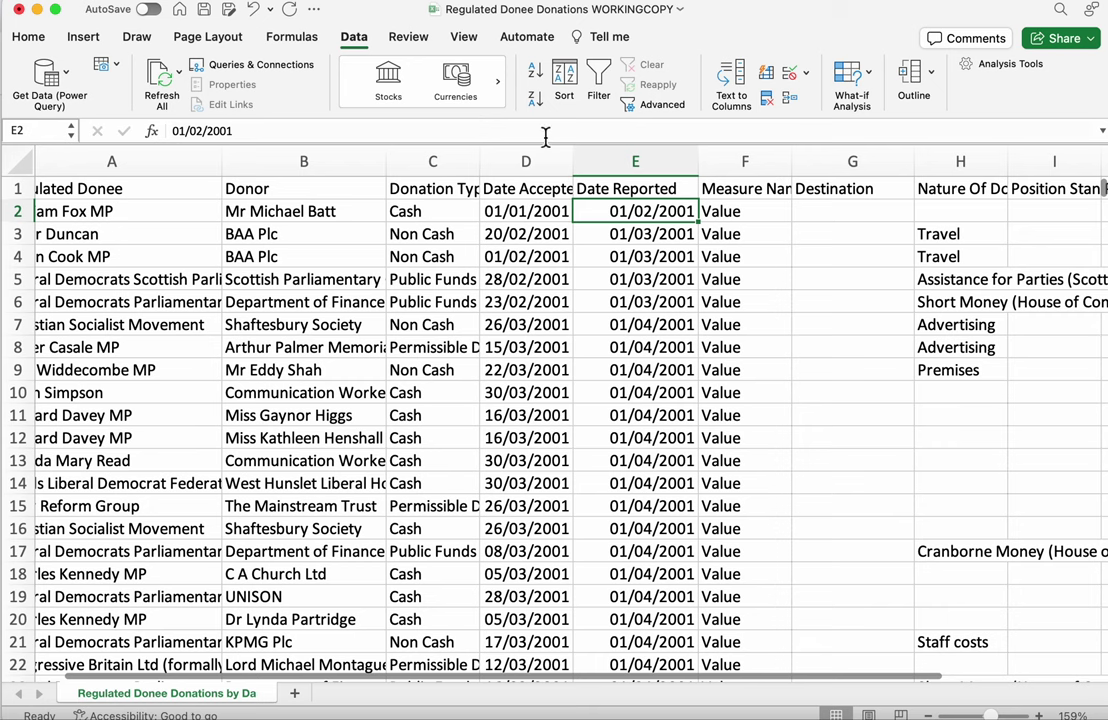
click(535, 98)
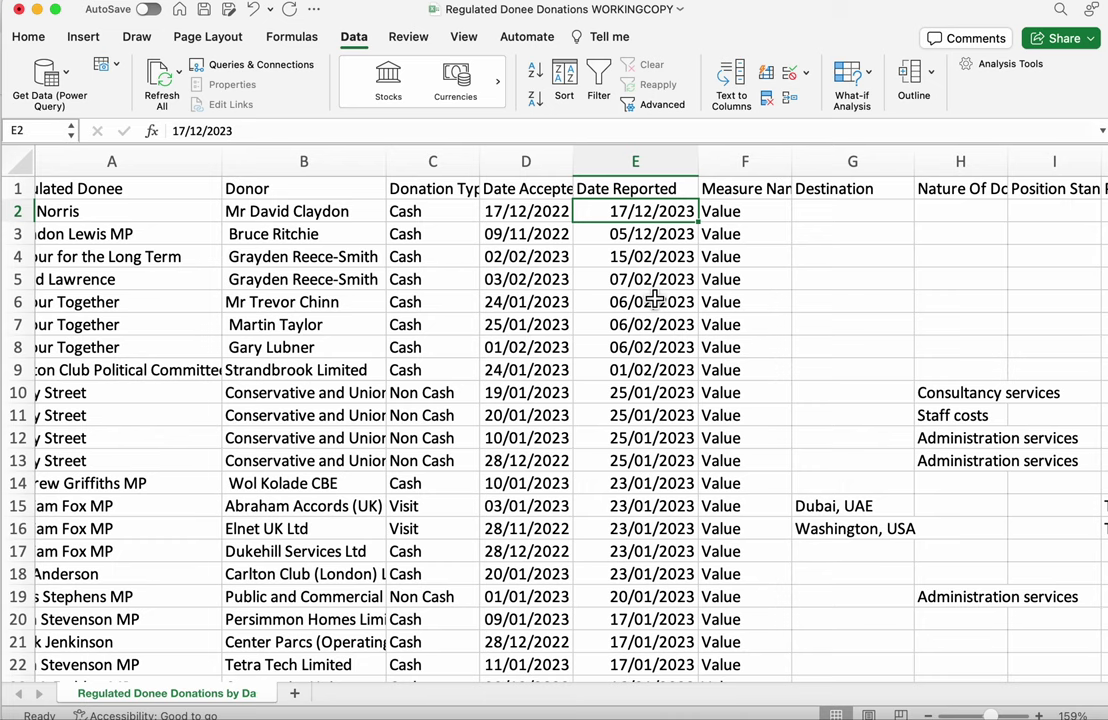
scroll(312, 686, left, 2)
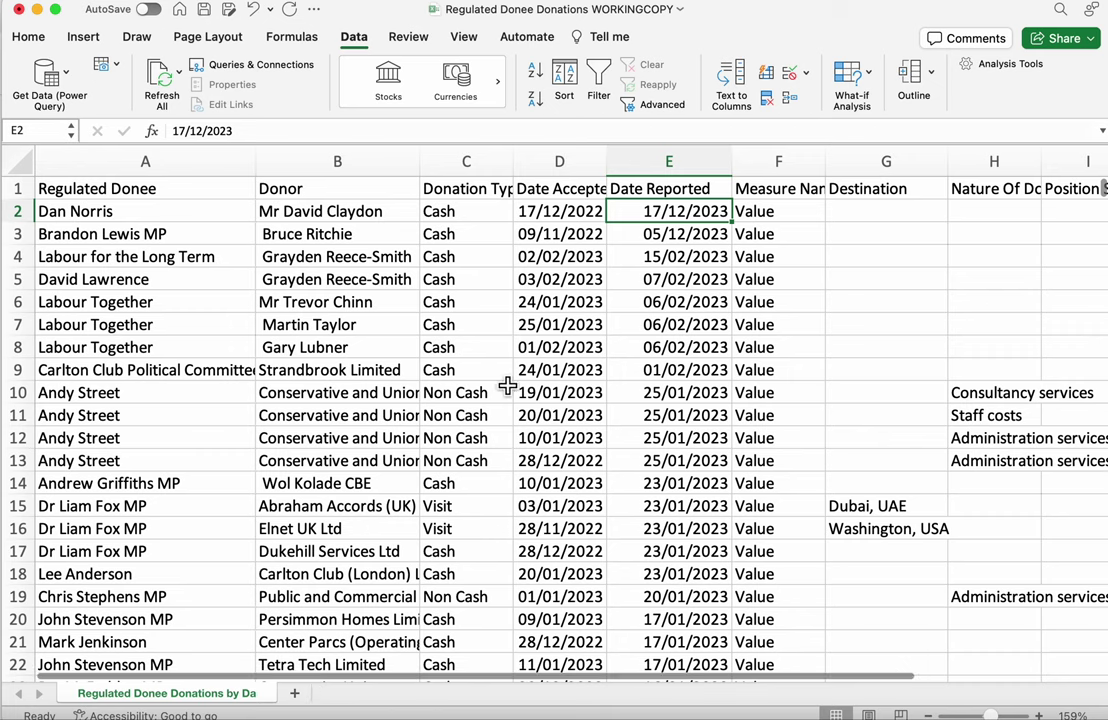
- Compare the latest record's Date Accepted with its Date Reported and check its value and donee
click(565, 218)
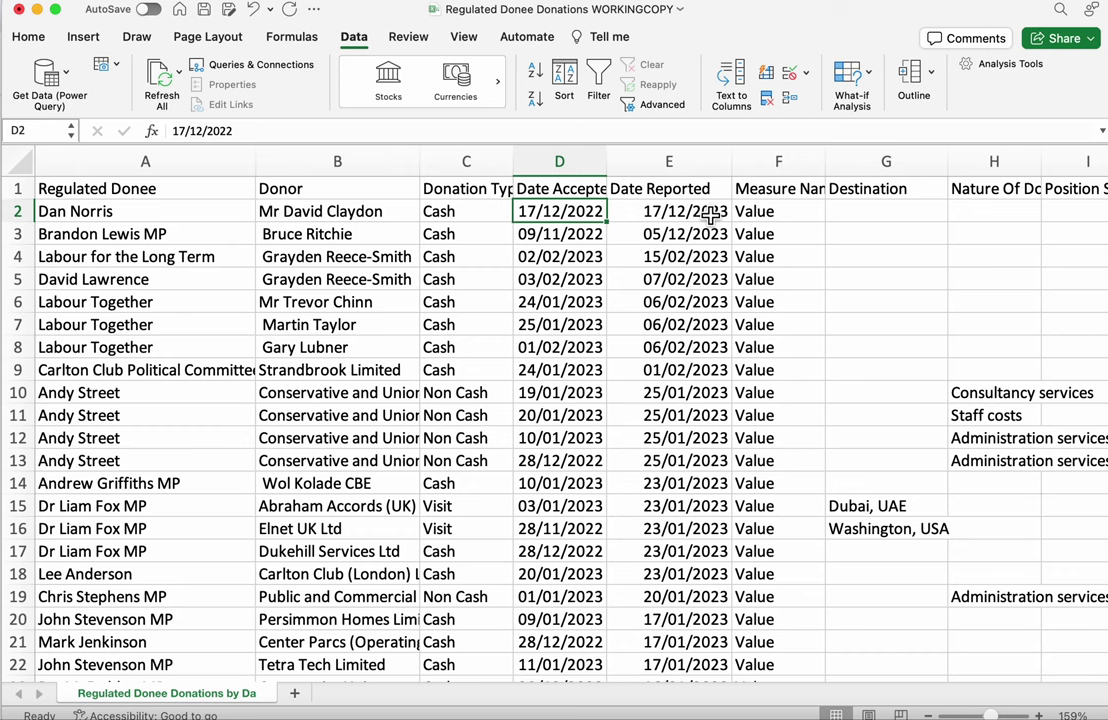
drag(311, 680, 512, 690)
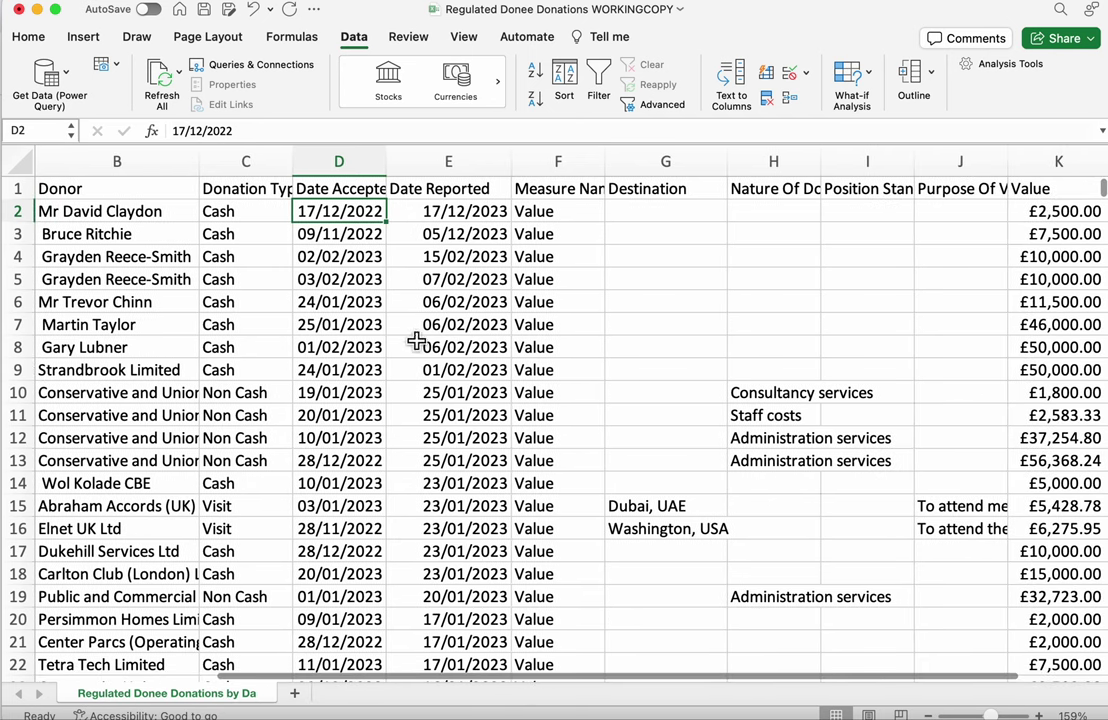
drag(435, 678, 197, 672)
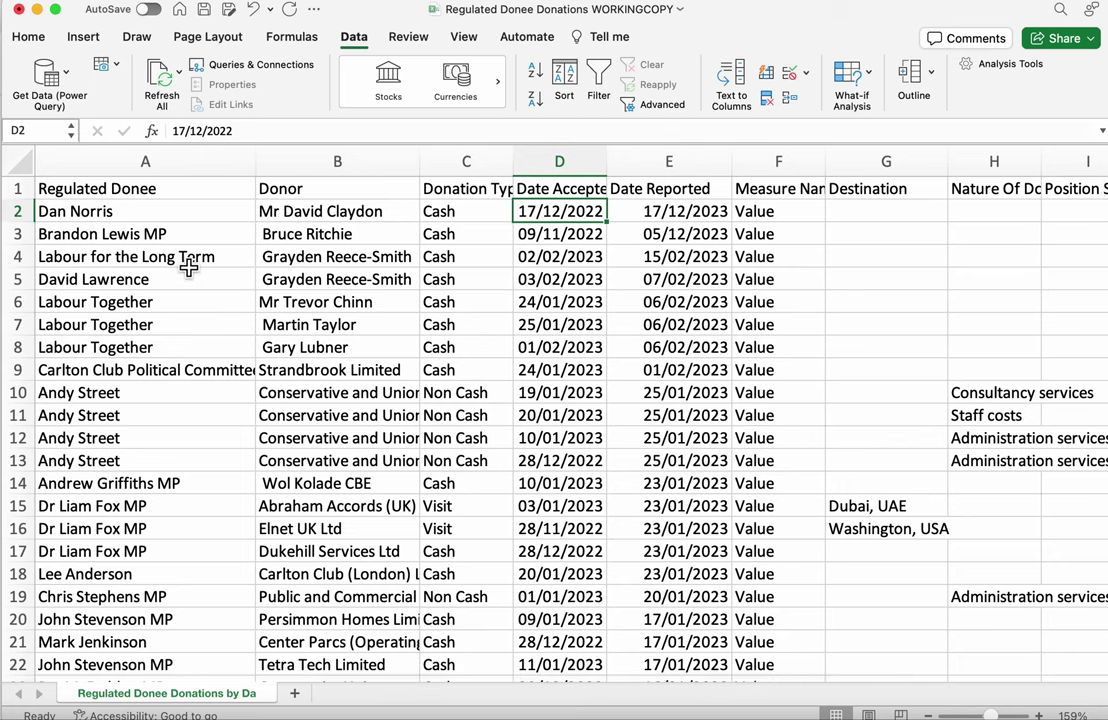
- Sort the donations by Donor from A to Z, reverse the order to Z to A, and return it to A to Z
click(272, 211)
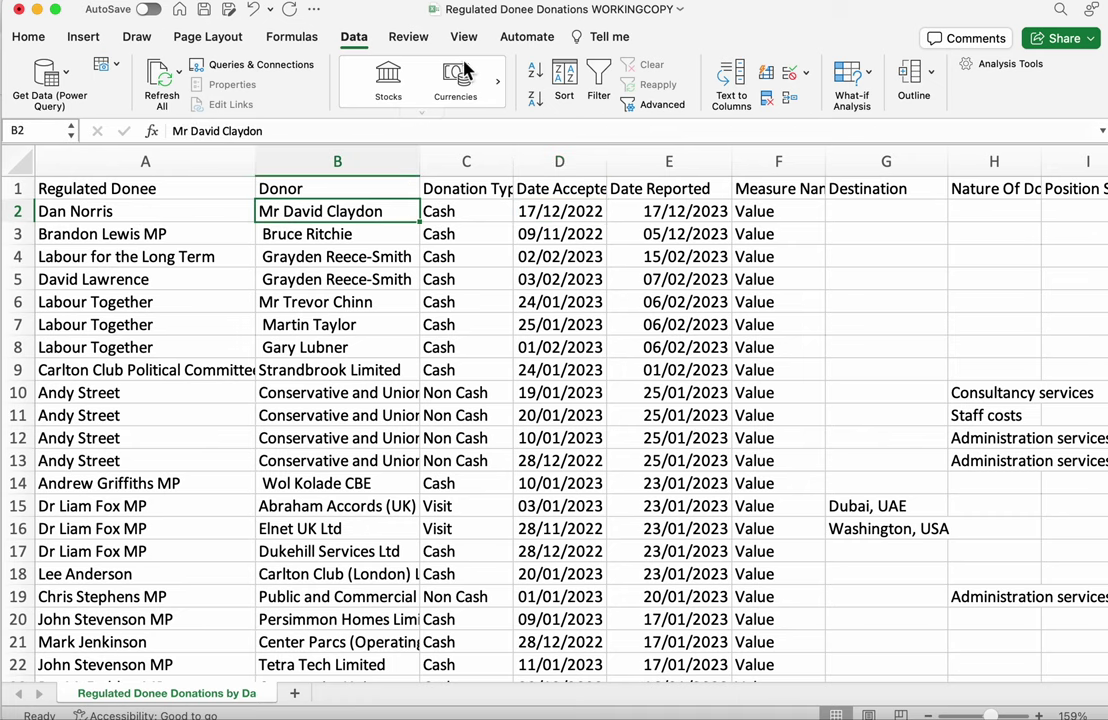
click(532, 73)
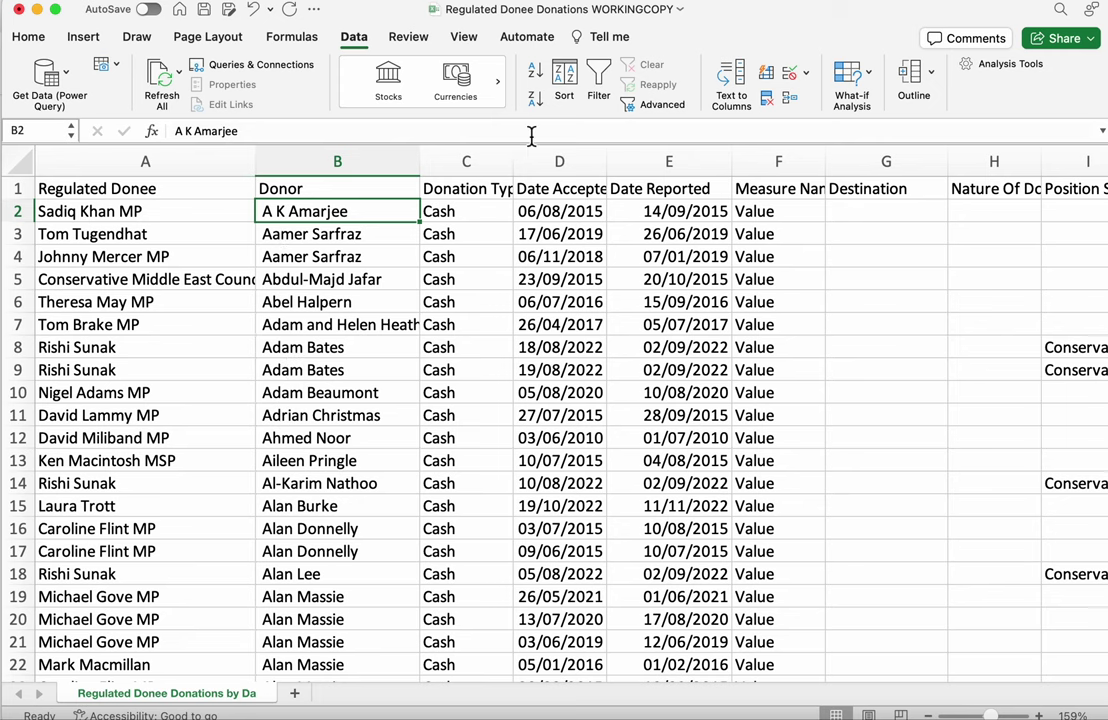
click(536, 100)
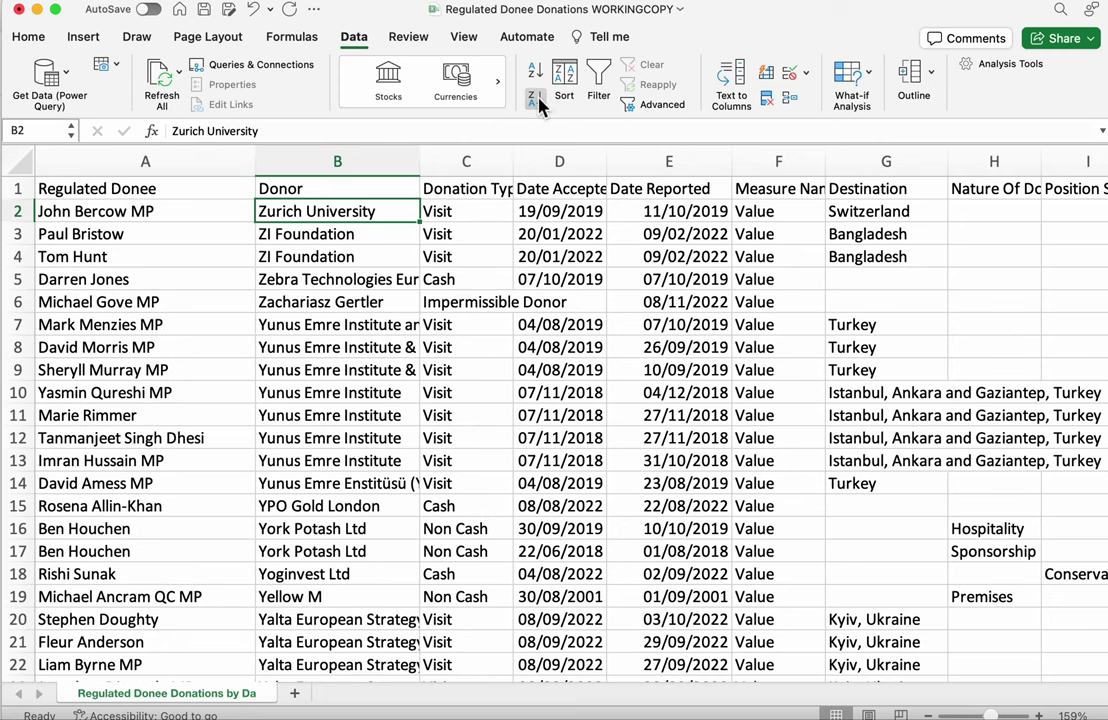
click(535, 73)
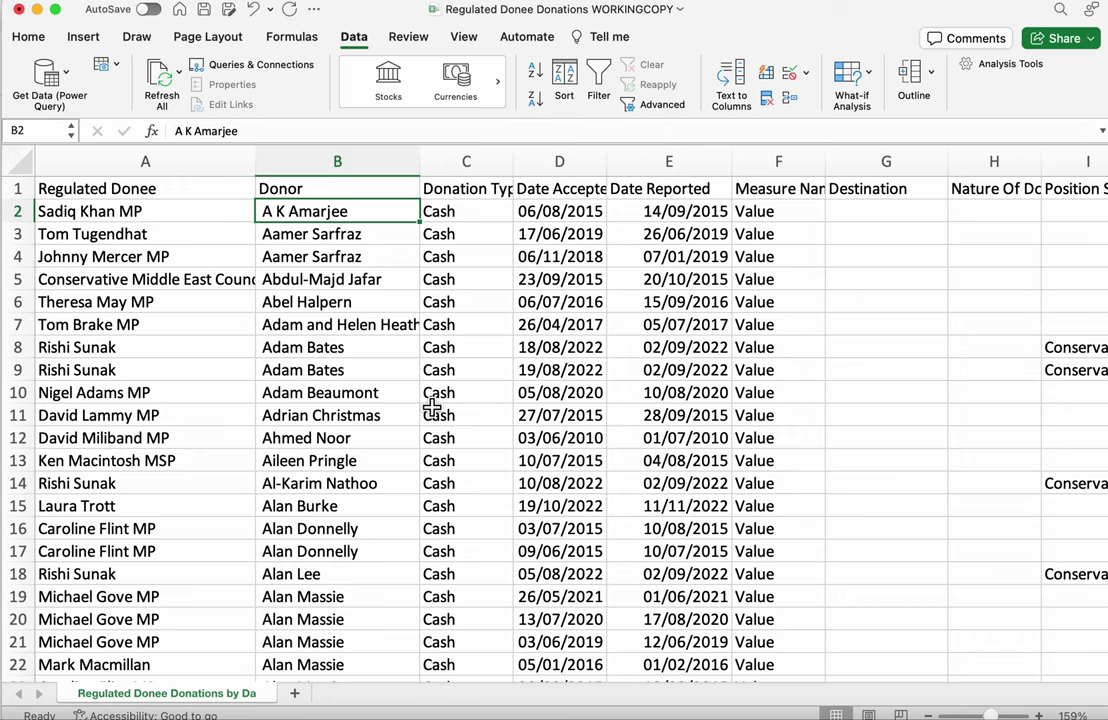
- Sort the donations by Value from largest to smallest and bring the whole Value column into view
scroll(240, 670, right, 5)
click(1060, 234)
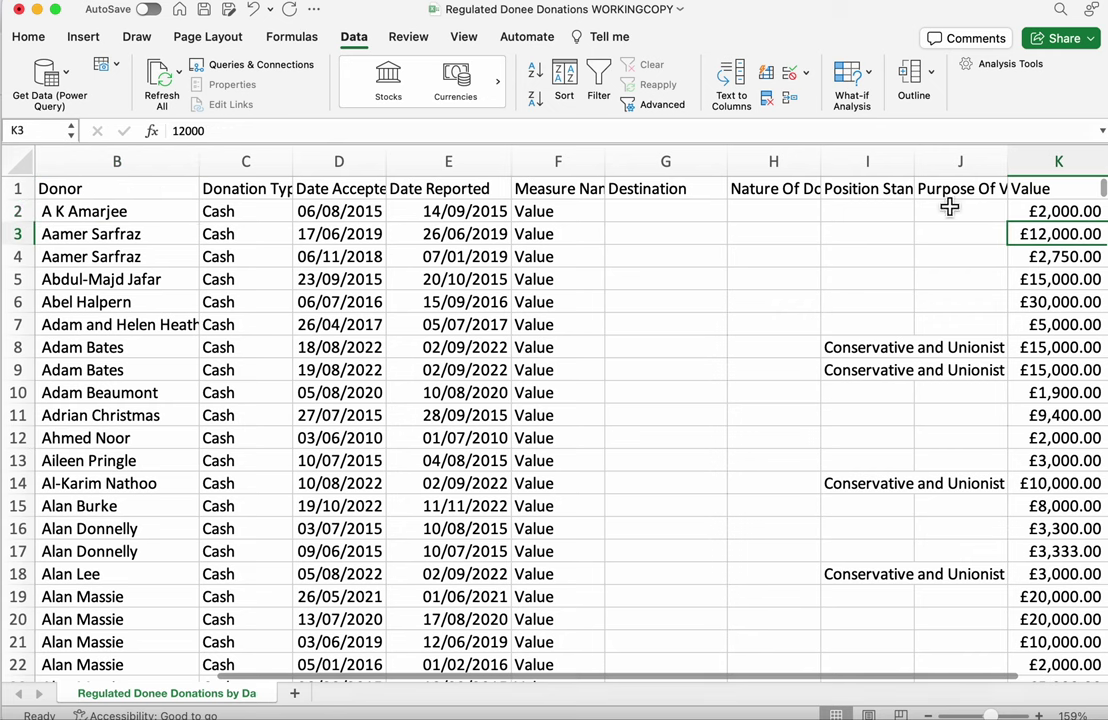
click(534, 100)
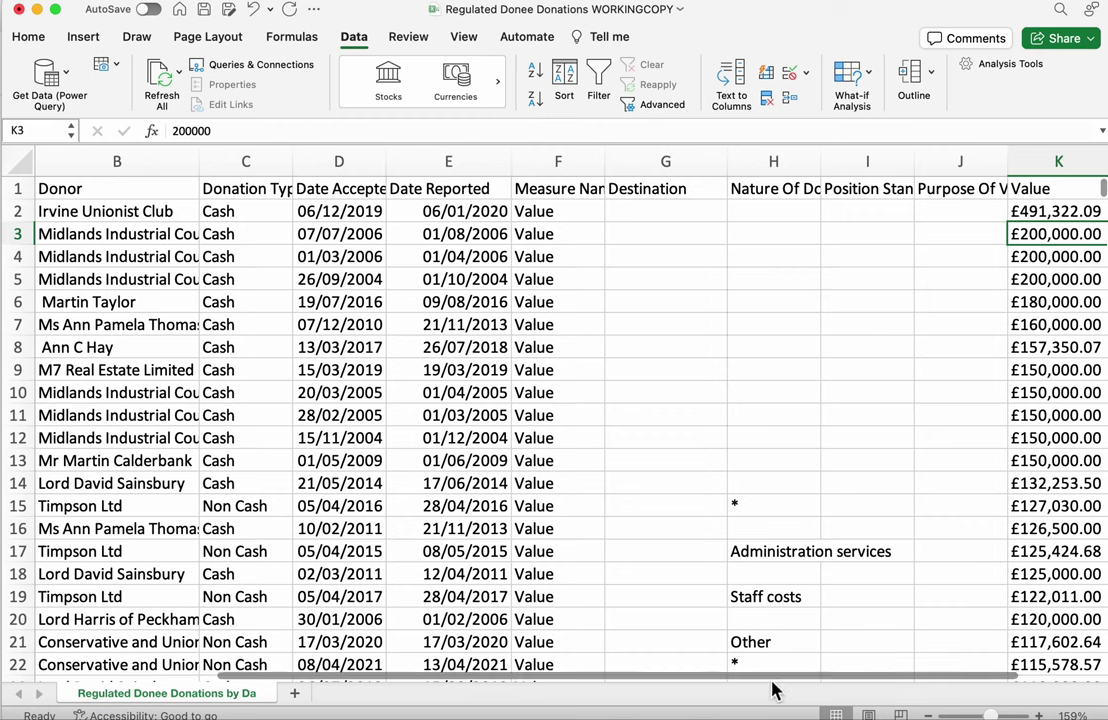
scroll(760, 686, left, 2)
drag(775, 682, 880, 672)
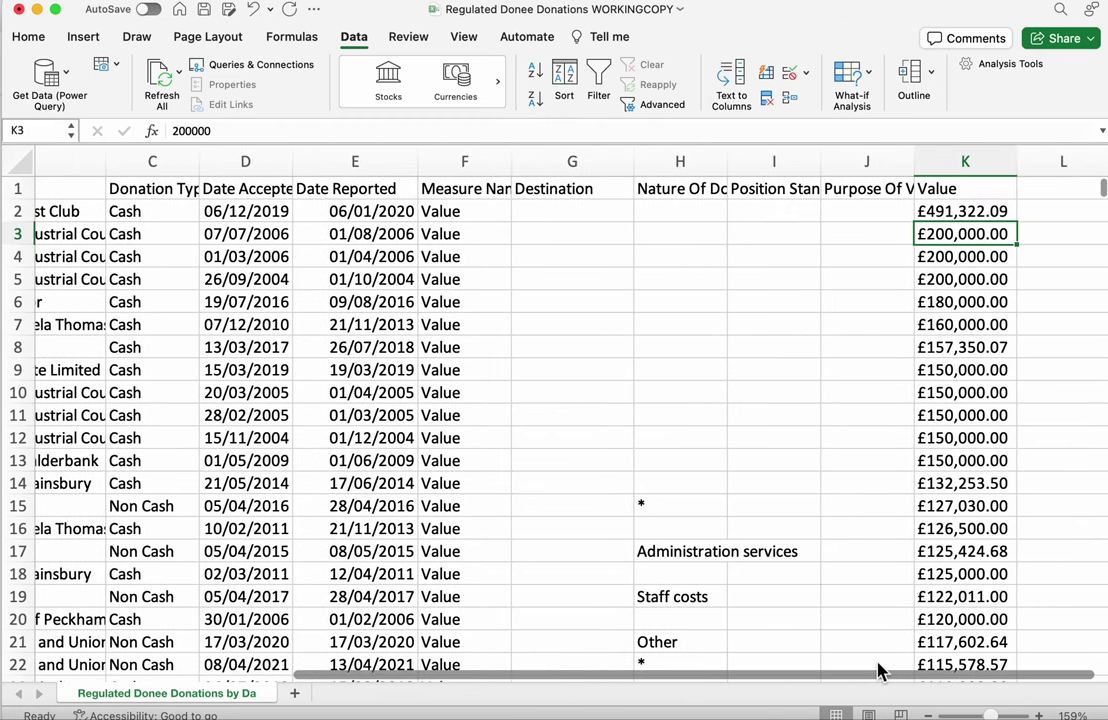
- Add filters to the header row and view the filter options for Donation Type and Date Accepted
click(600, 85)
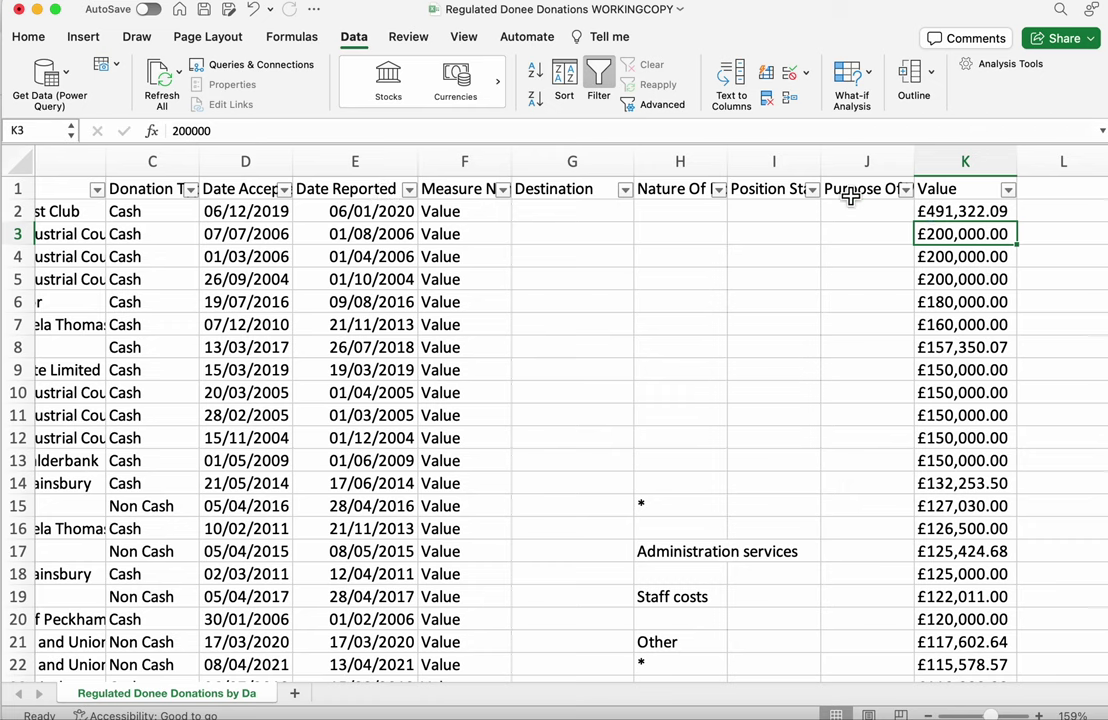
click(190, 189)
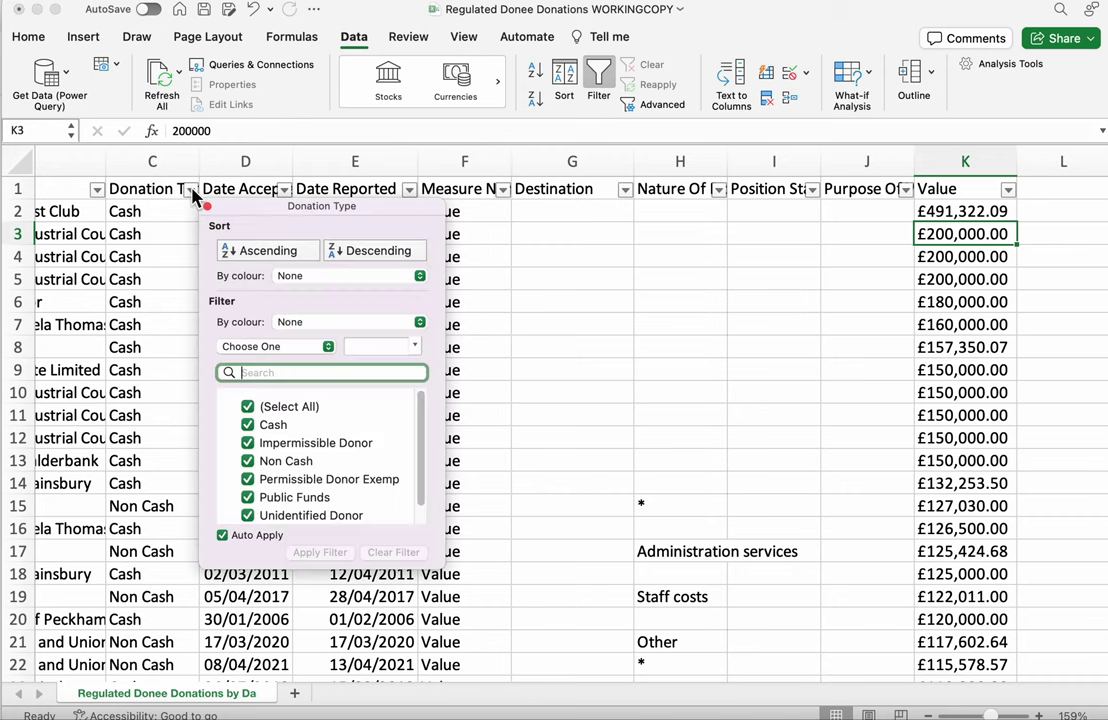
click(285, 200)
click(286, 190)
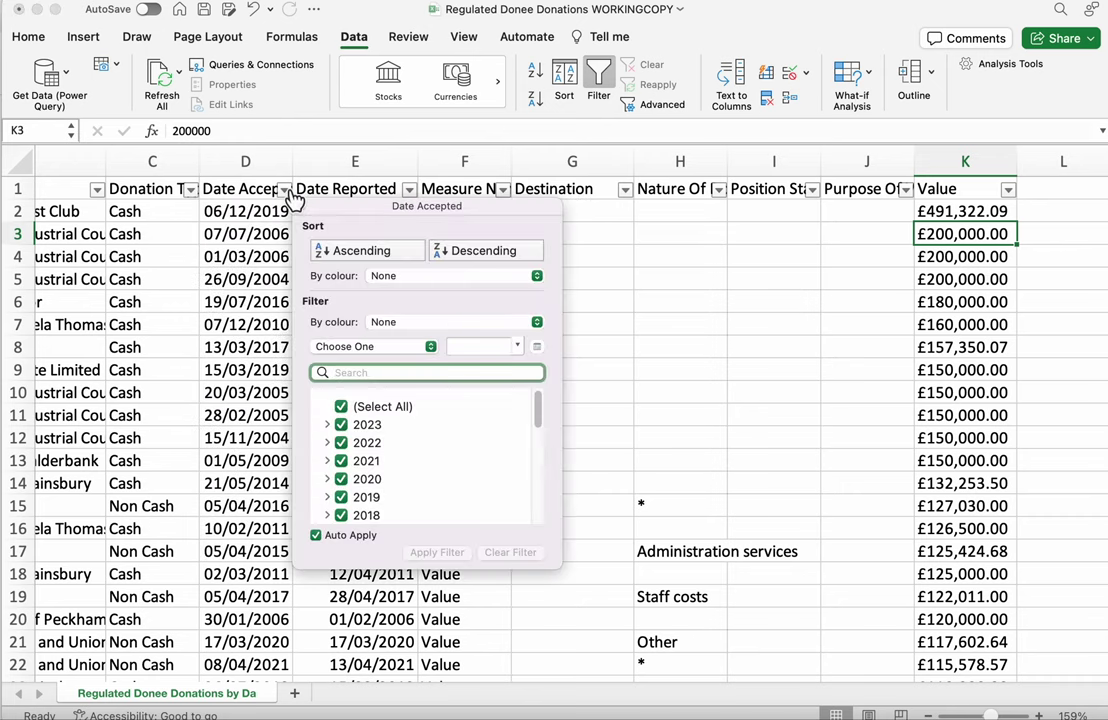
click(286, 190)
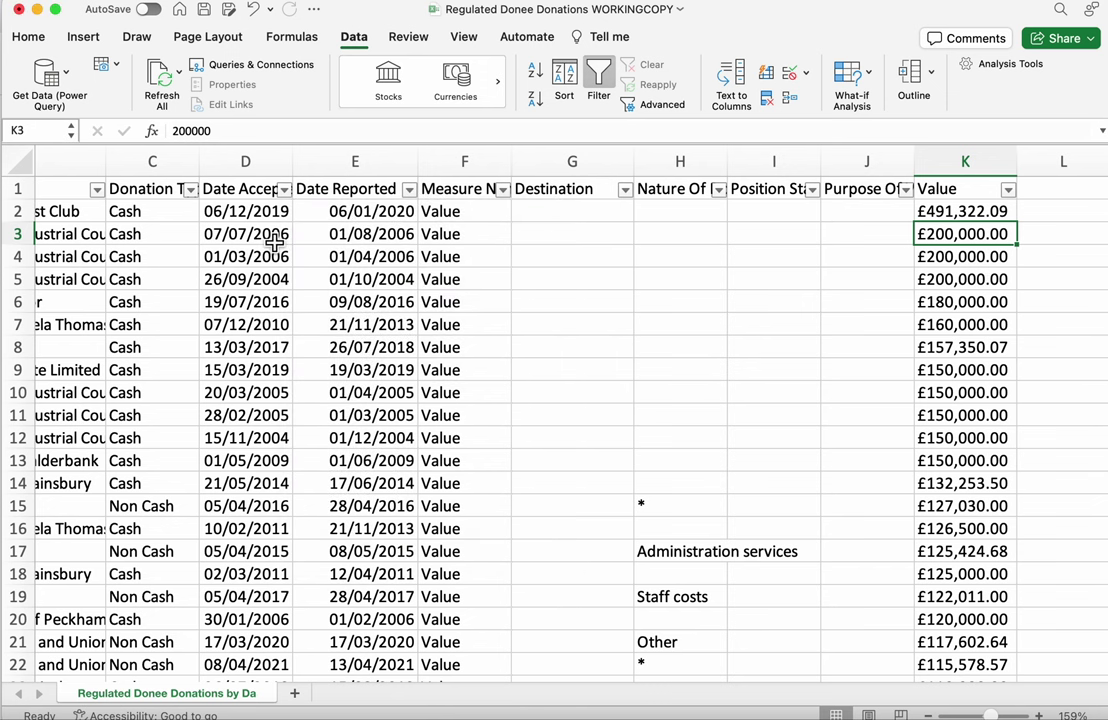
- Look through the Value column's filter options and its number conditions, such as Greater than, Top 10 and Above Average
click(1009, 192)
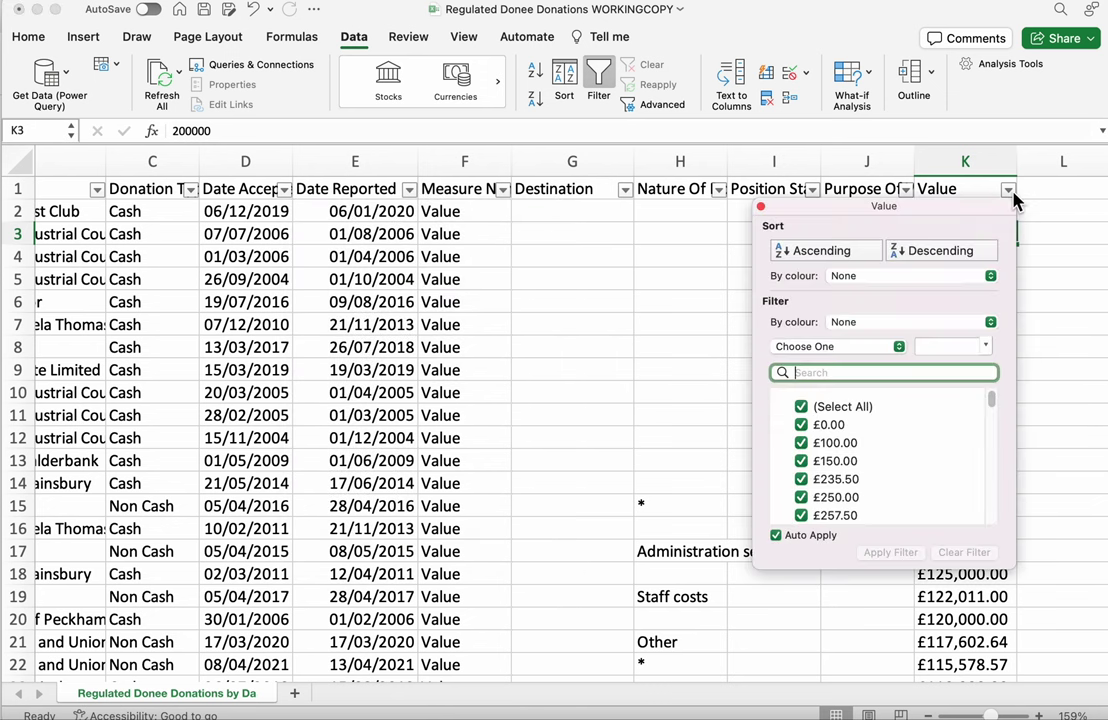
drag(995, 400, 990, 333)
click(818, 348)
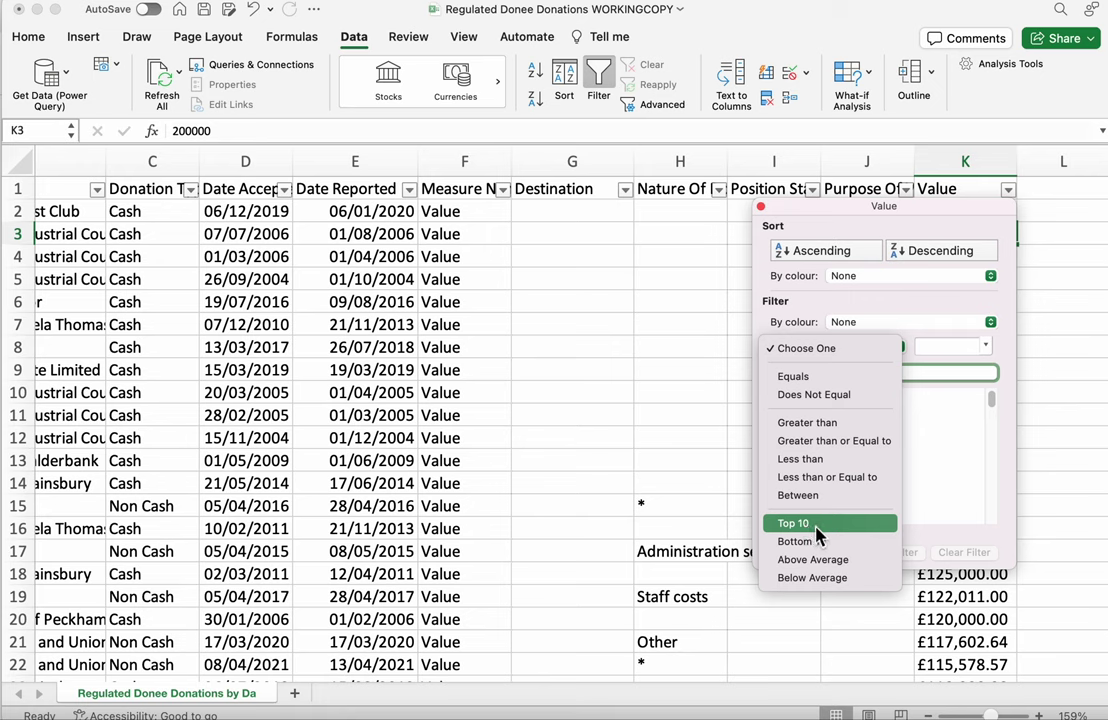
click(813, 309)
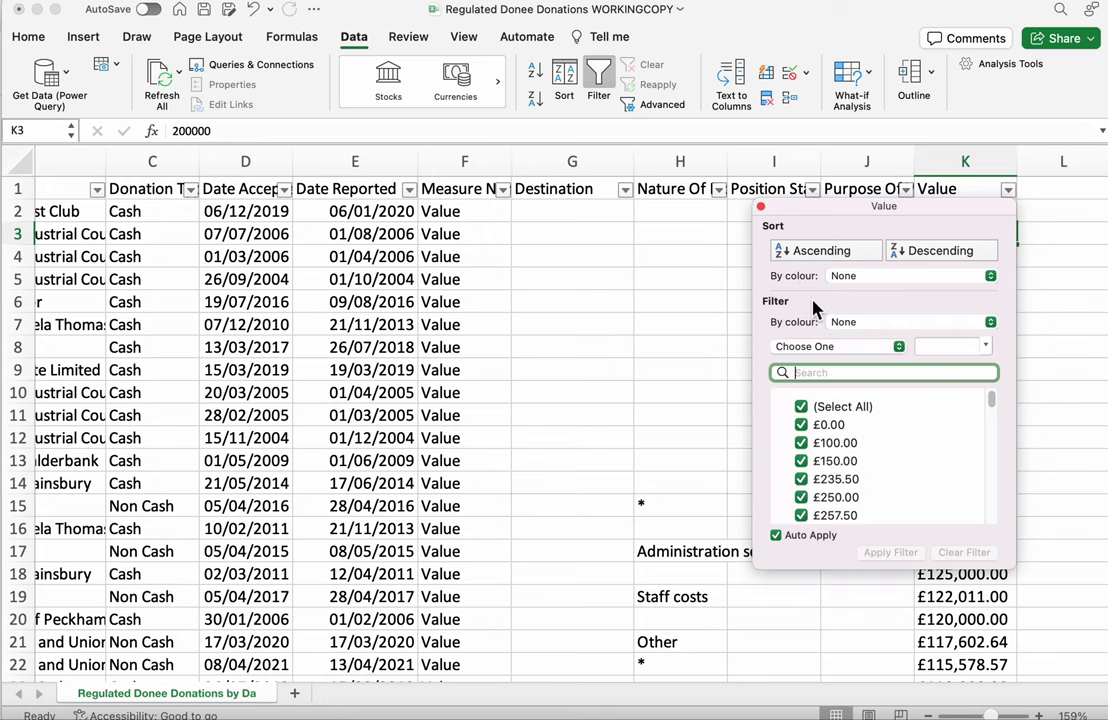
click(697, 309)
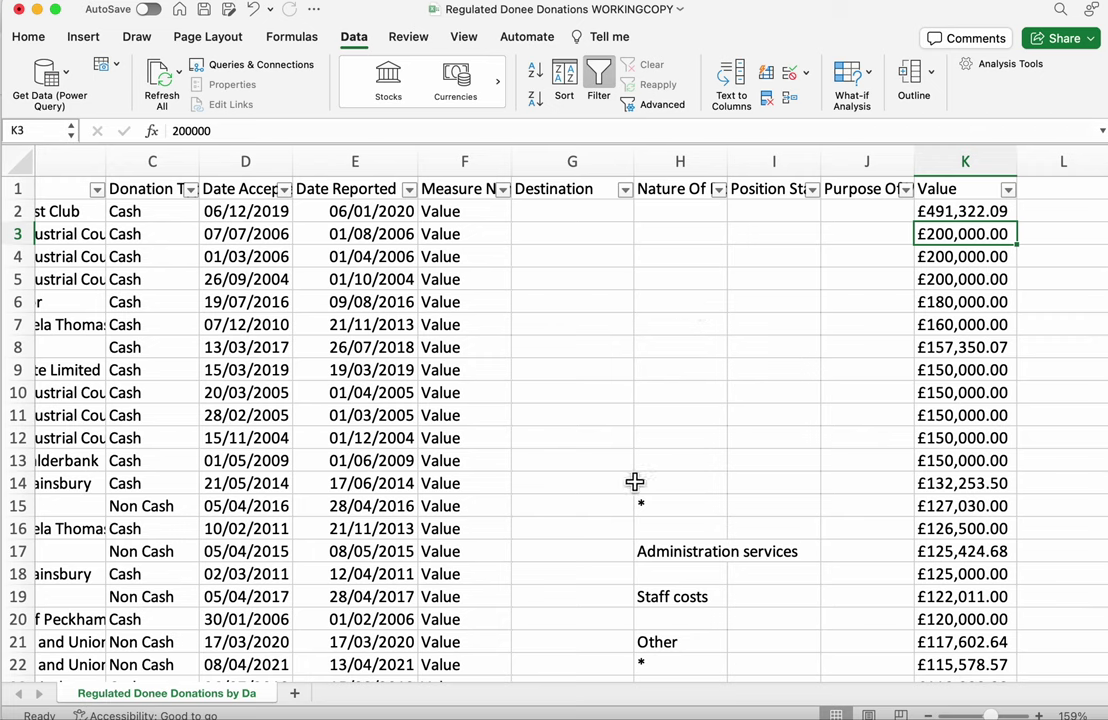
- Widen the Donation Type column to fit its heading and examine the donation types its filter offers
click(503, 191)
scroll(317, 678, left, 5)
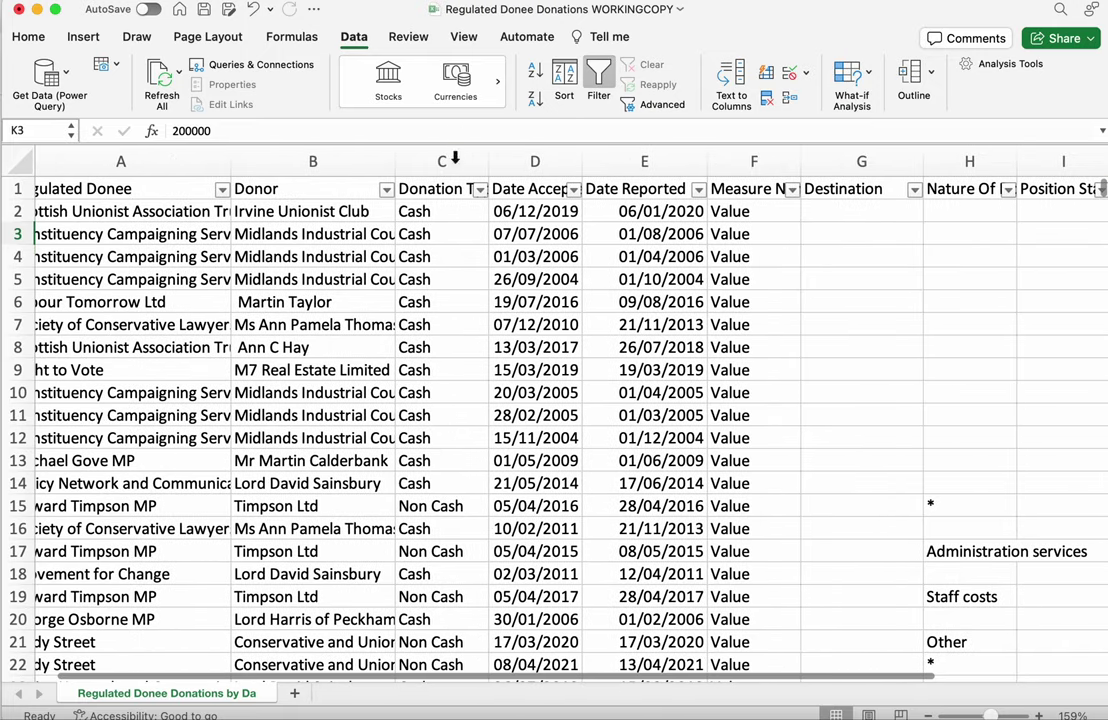
drag(487, 161, 562, 160)
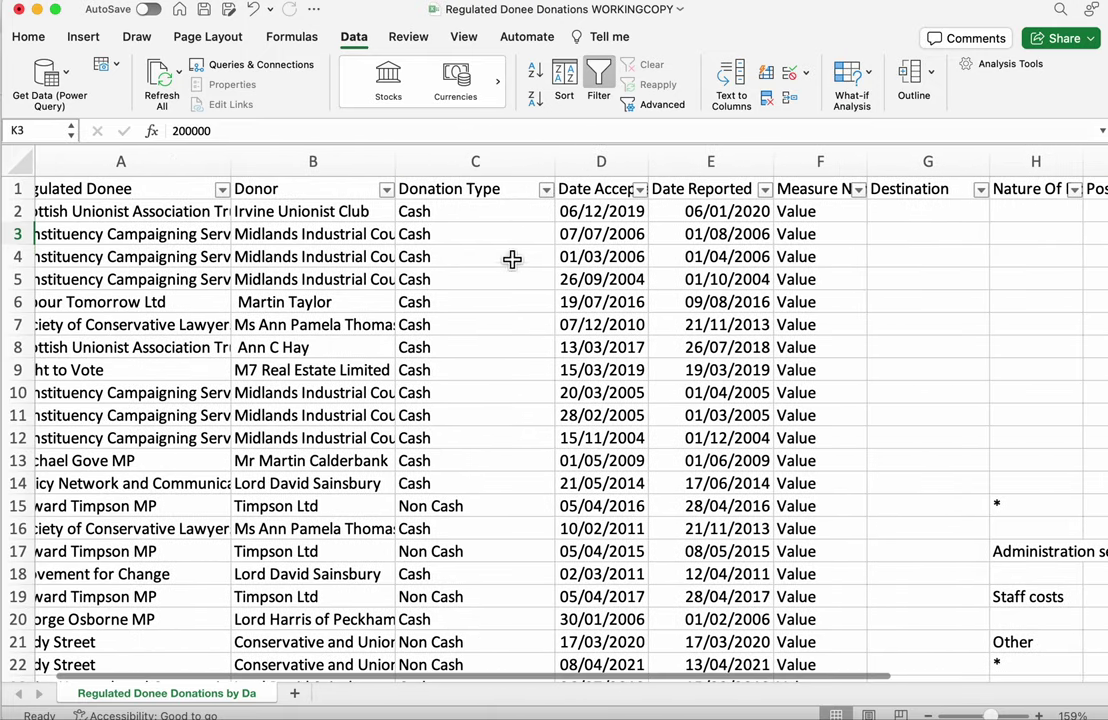
click(545, 190)
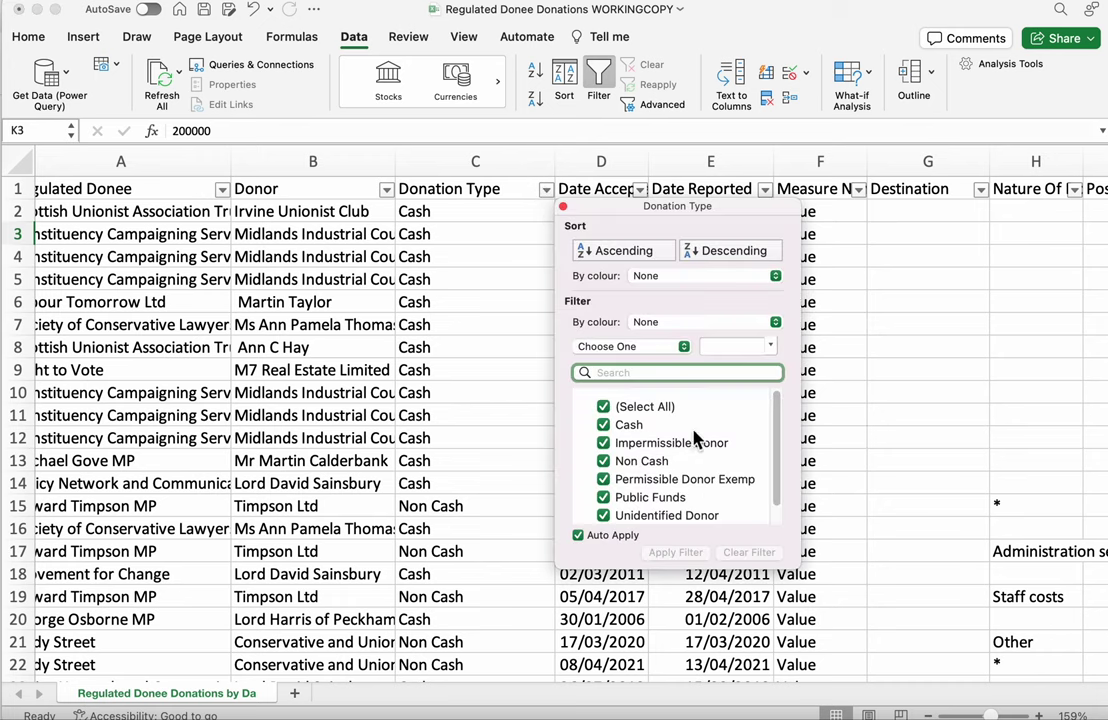
scroll(785, 450, down, 1)
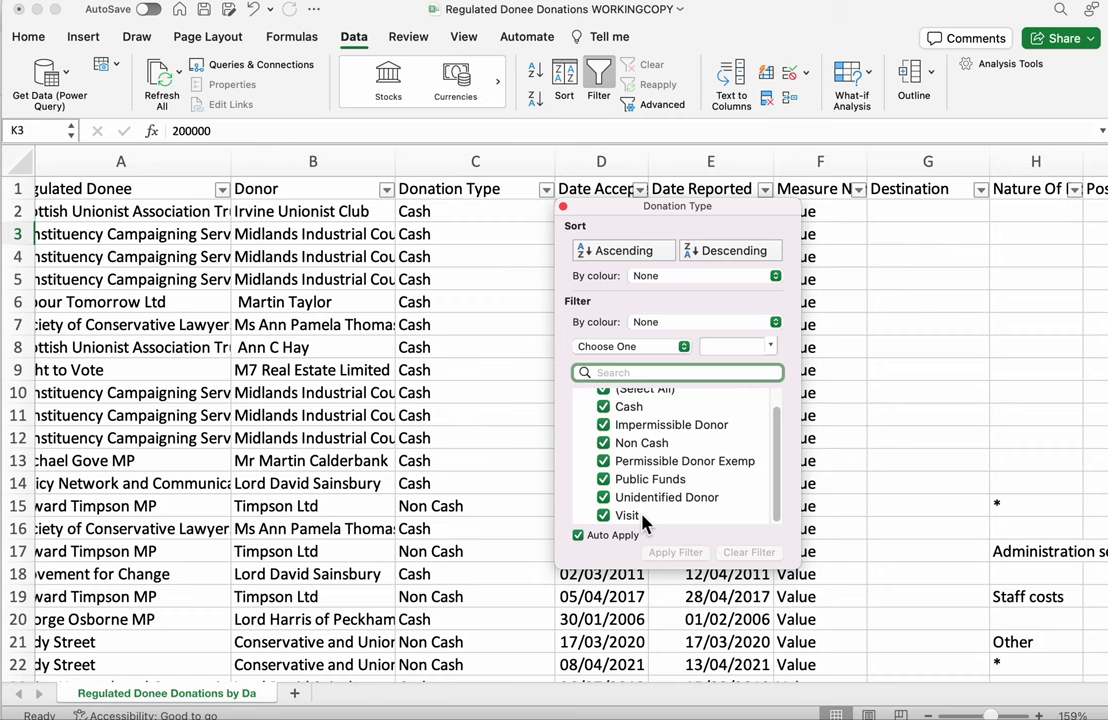
click(477, 500)
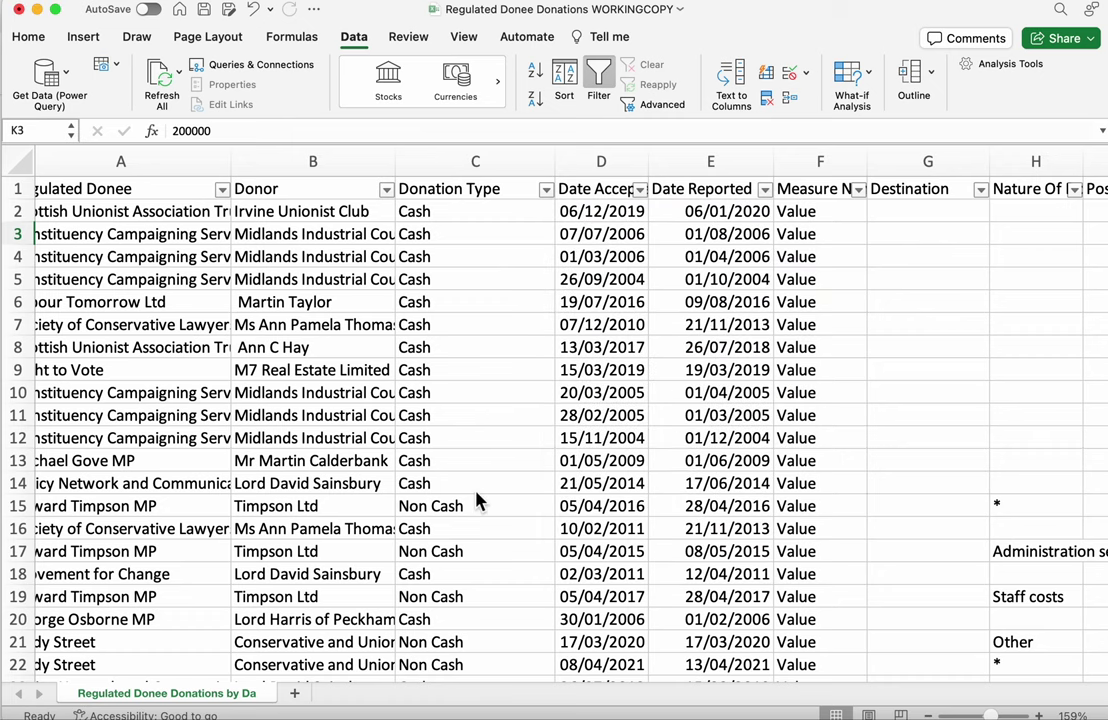
- Widen the Date Accepted column so its full heading fits beside the filter control
click(630, 257)
click(740, 228)
click(617, 217)
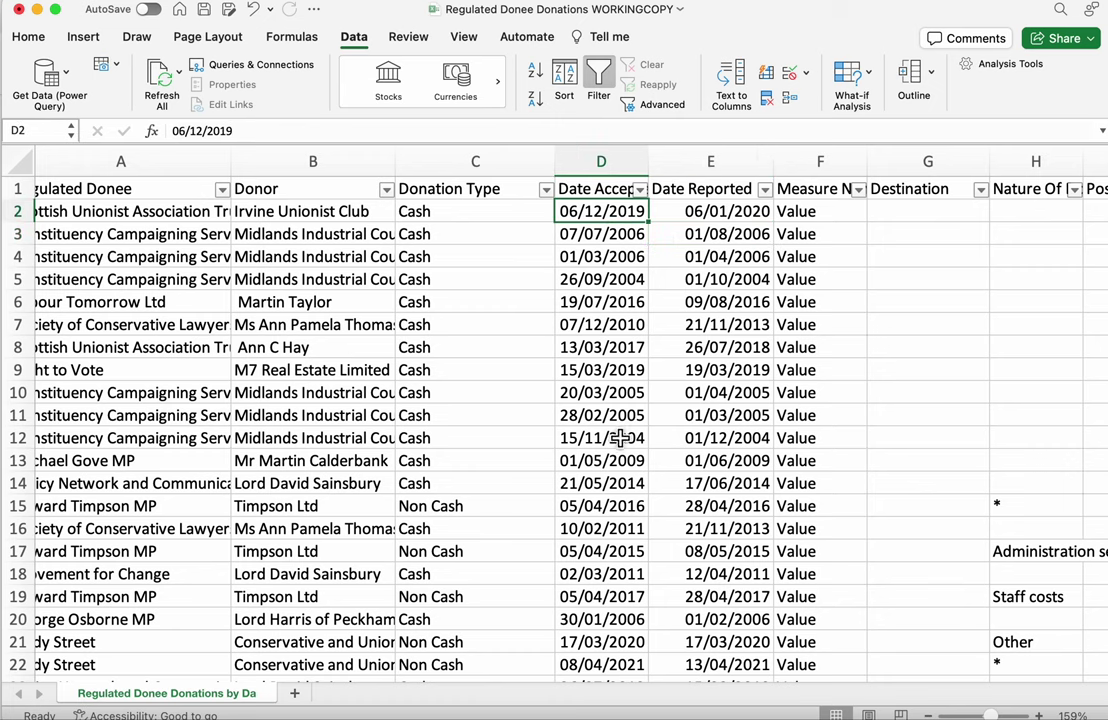
drag(648, 162, 743, 162)
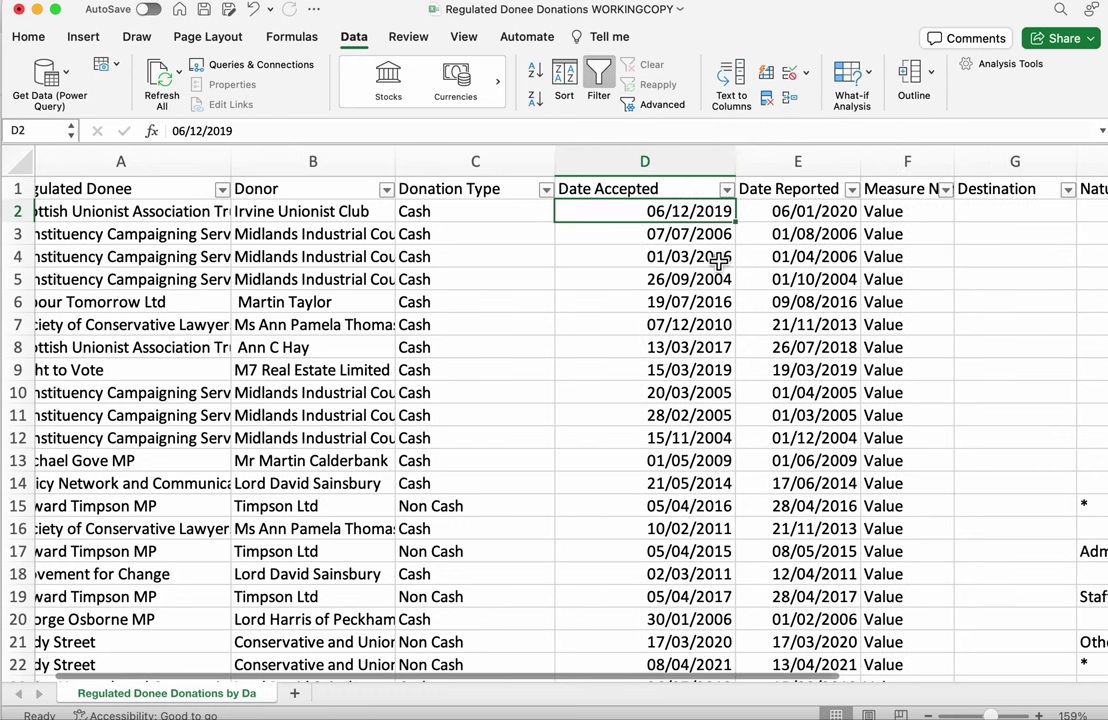
- Filter the Date Accepted column to show only donations from 2023
click(727, 190)
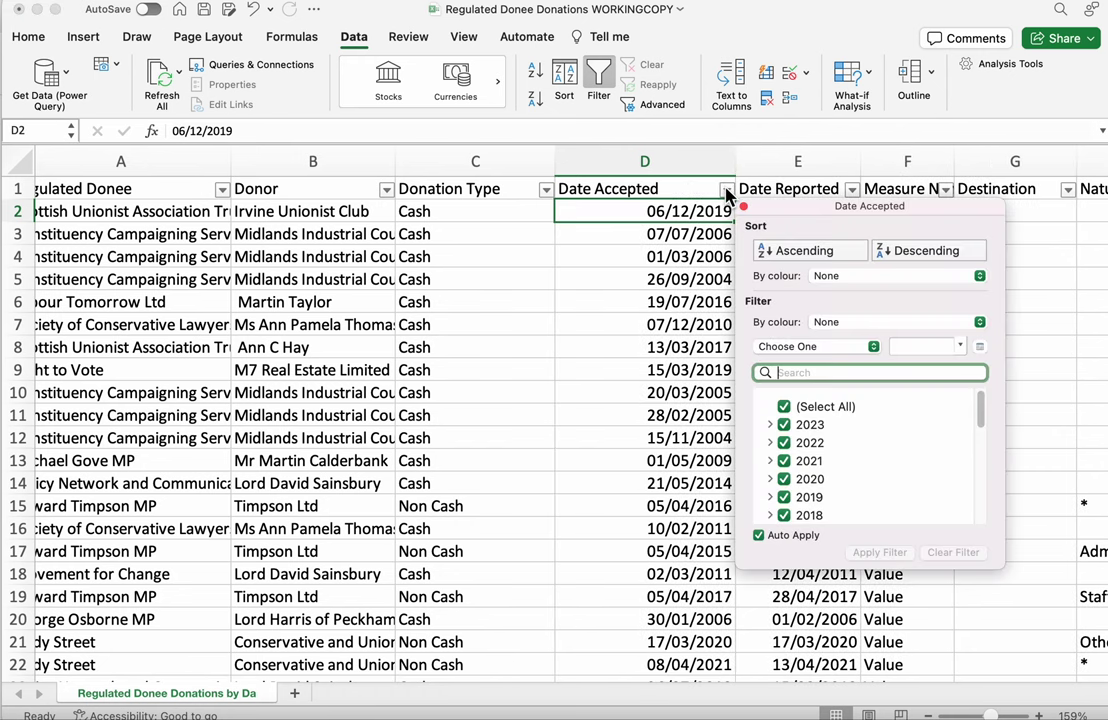
click(785, 409)
mouse_move(984, 415)
mouse_down()
mouse_move(986, 550)
mouse_move(975, 408)
mouse_up()
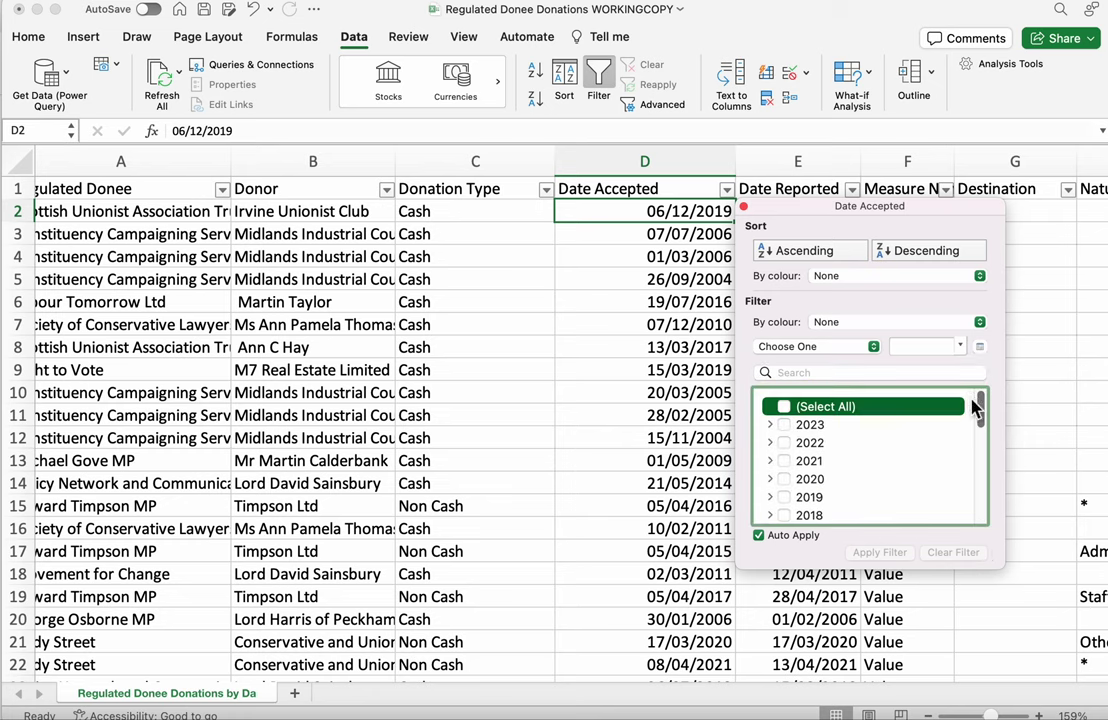
click(785, 426)
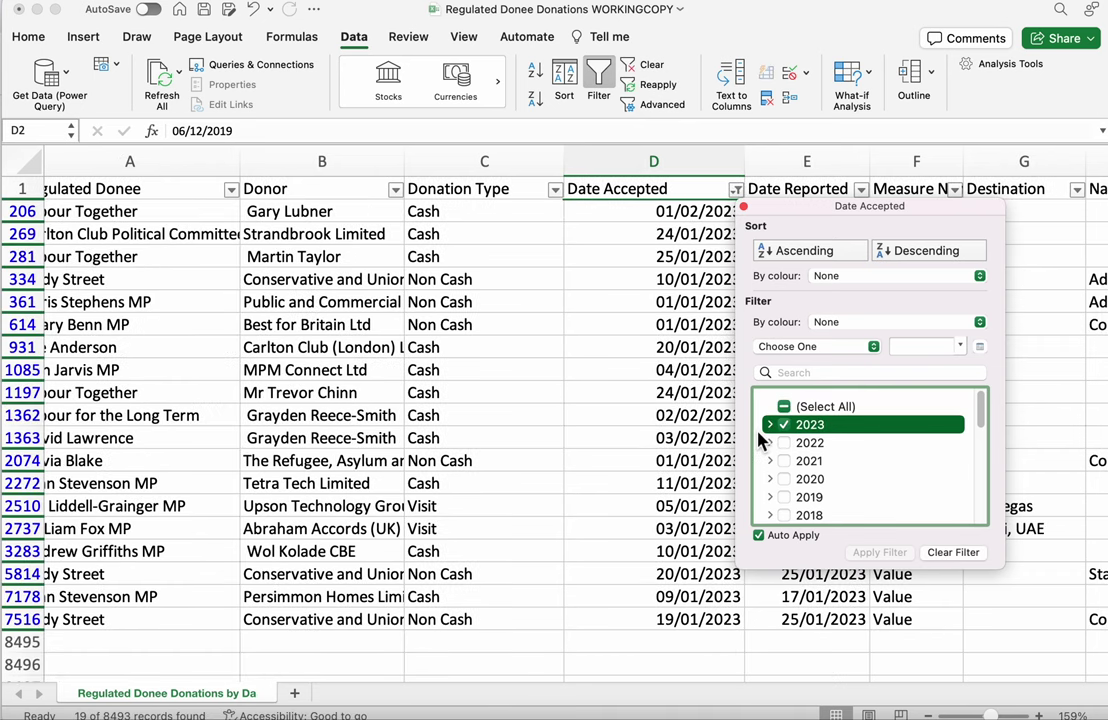
click(679, 433)
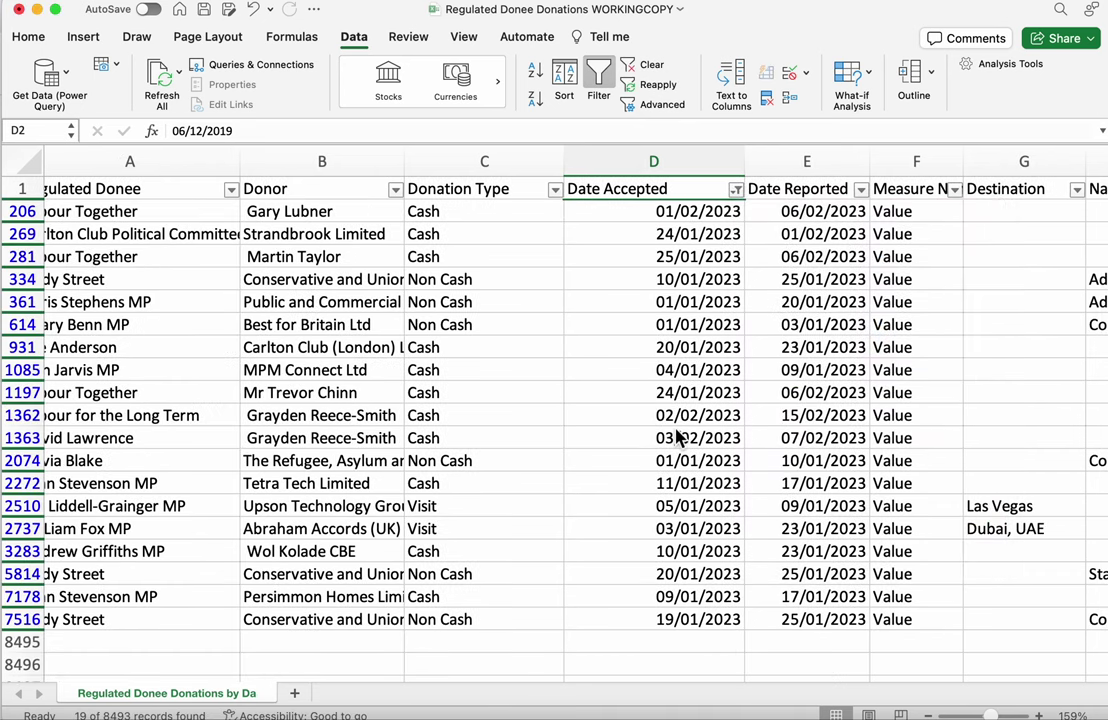
- Examine the filtered 2023 donations, checking their accepted dates, values, donors and donees
drag(703, 623, 700, 211)
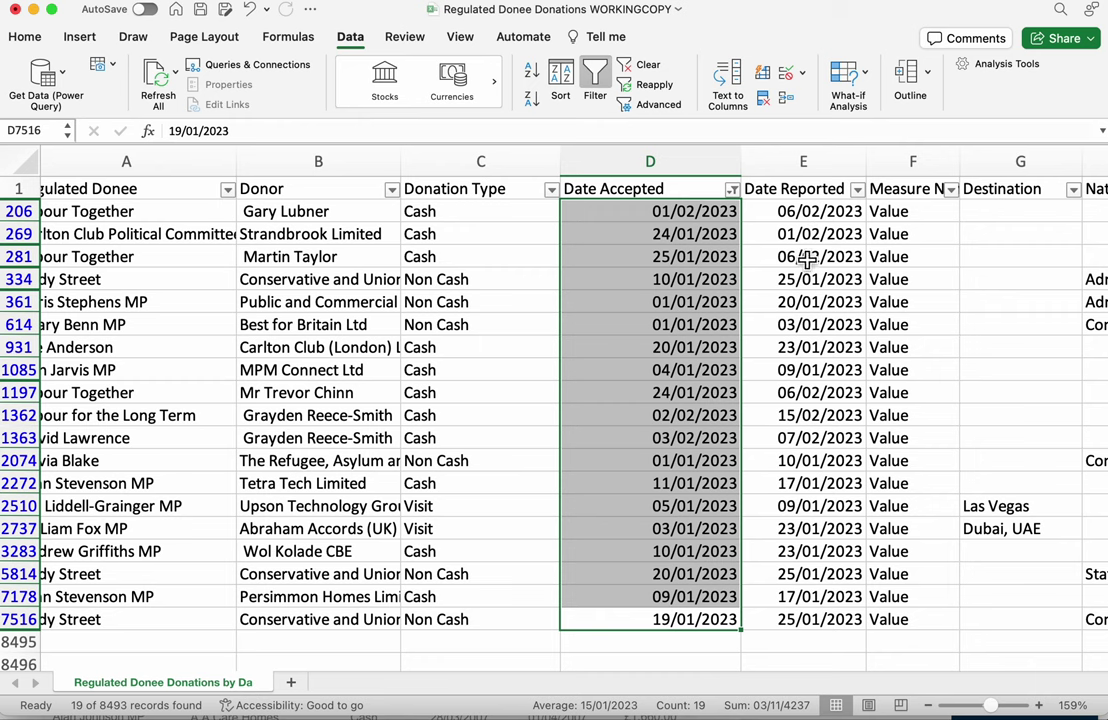
drag(432, 673, 743, 680)
click(1060, 212)
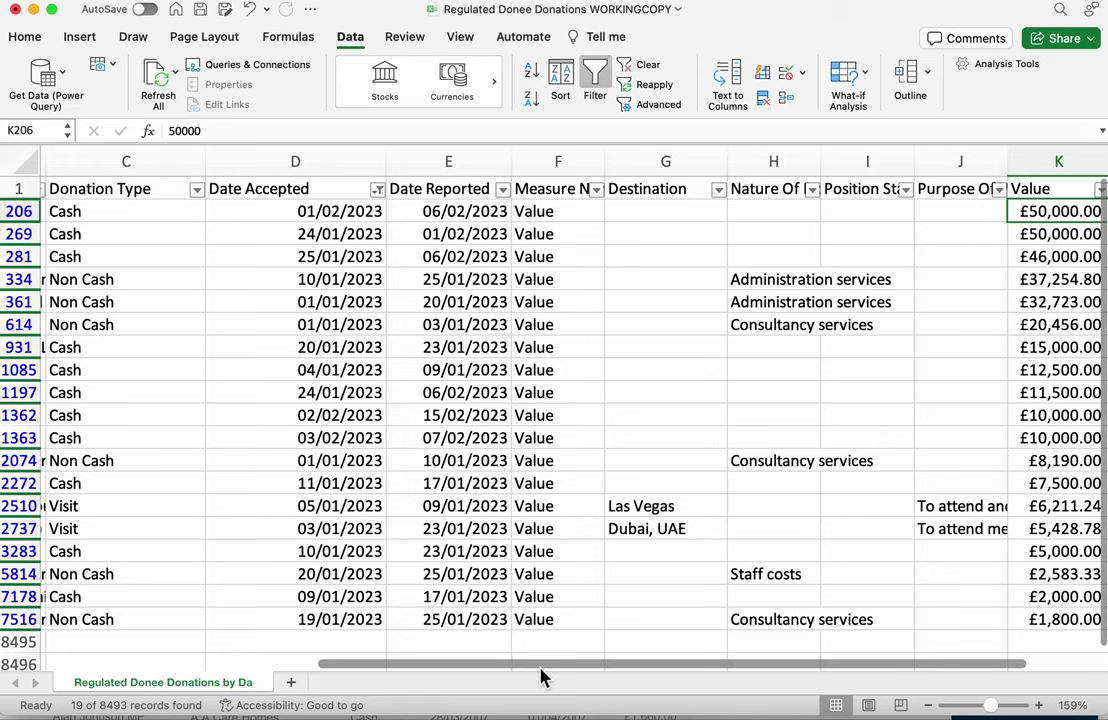
drag(540, 668, 272, 657)
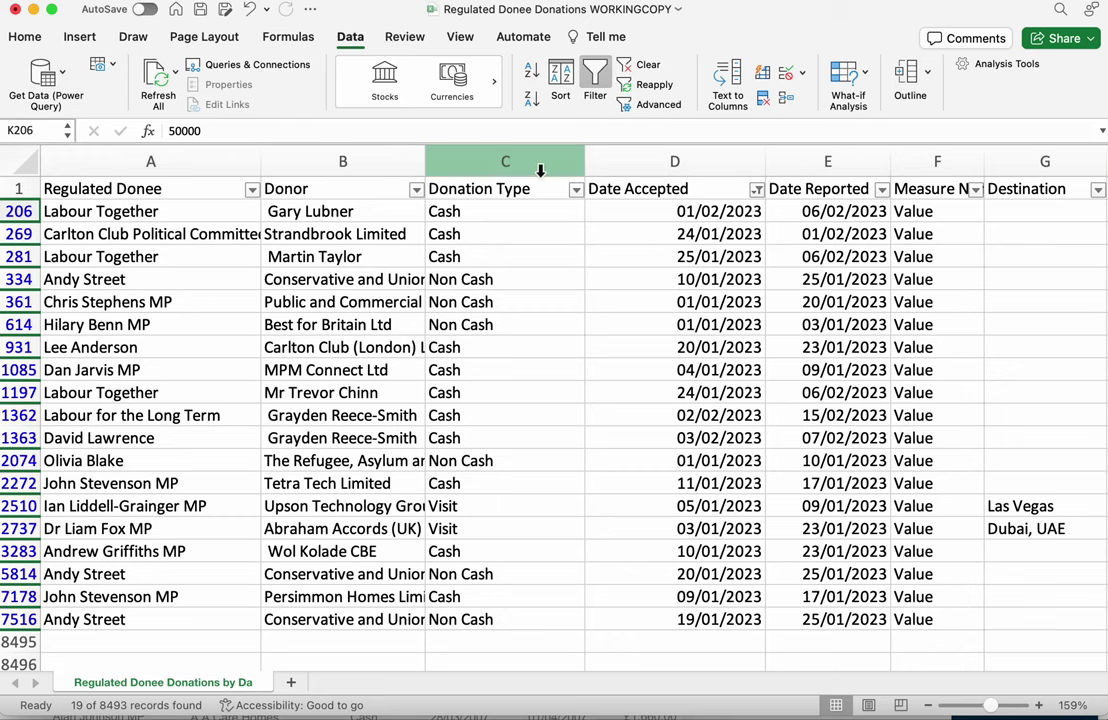
- Narrow the Donation Type column and clear the 2023 filter by switching filtering off and on again
drag(586, 166, 532, 170)
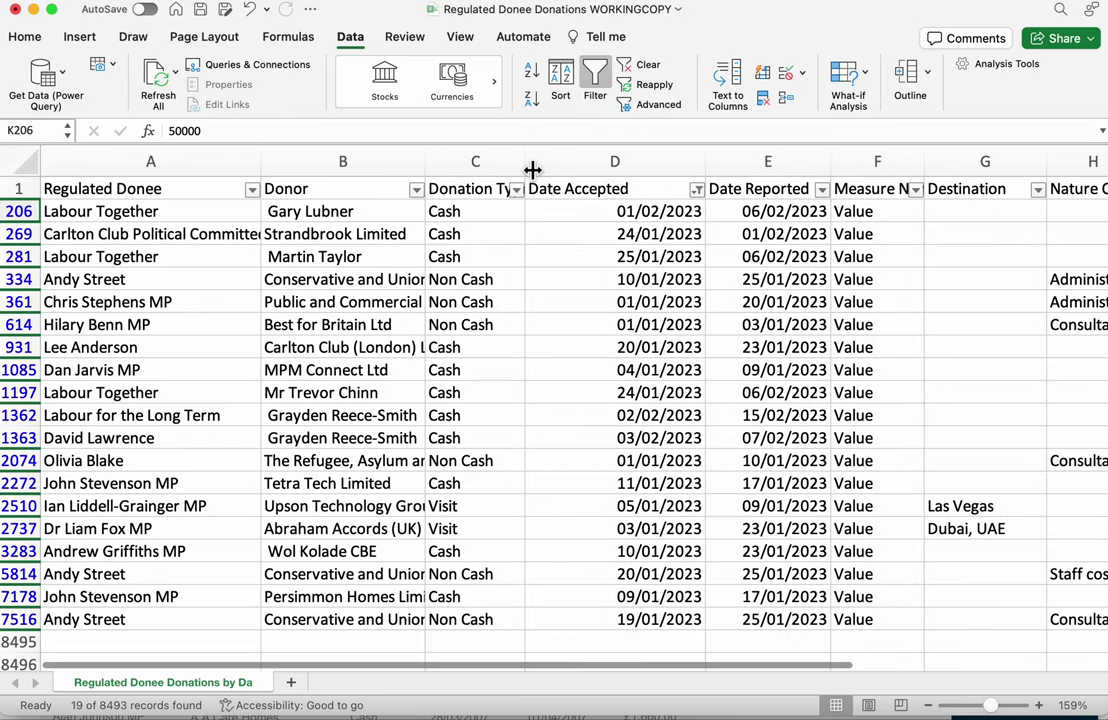
click(593, 78)
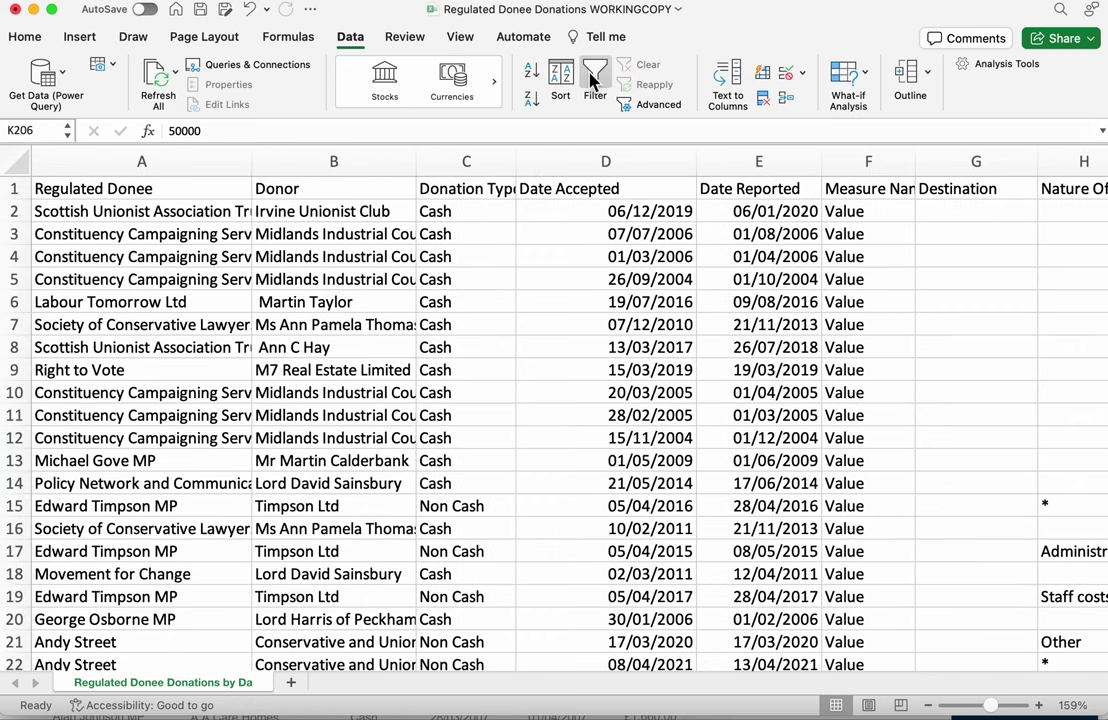
click(593, 78)
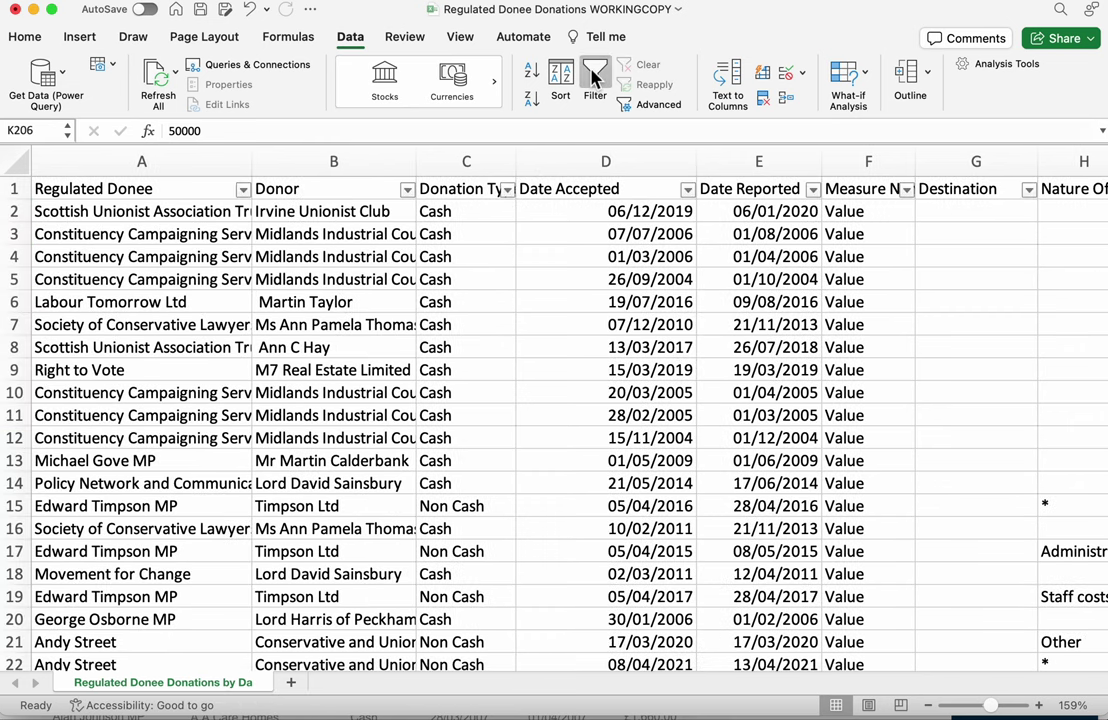
- Filter the Regulated Donee column to show only Zac Goldsmith MP and check the matching donation
click(244, 192)
click(300, 406)
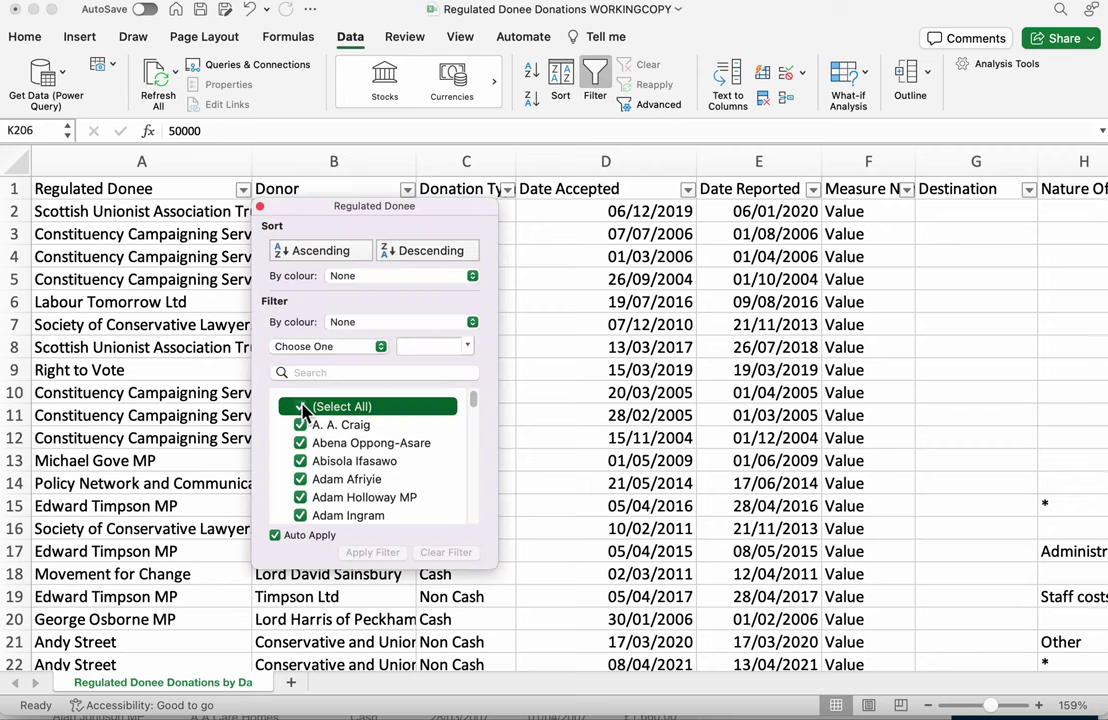
drag(474, 403, 475, 526)
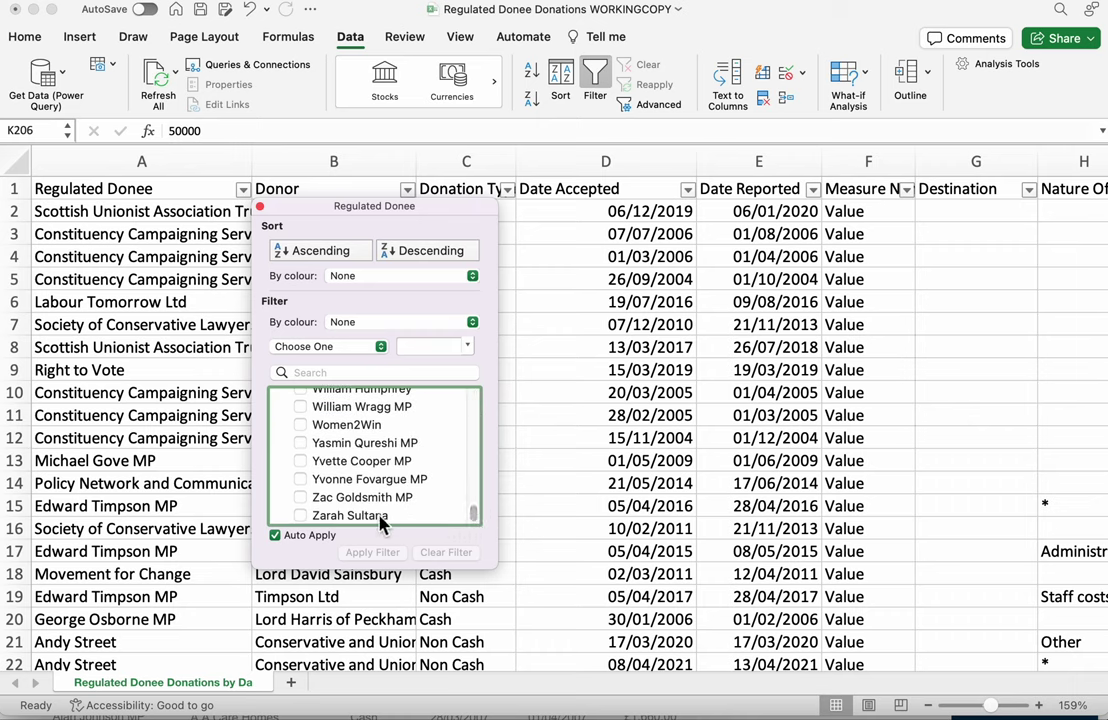
click(301, 498)
click(182, 432)
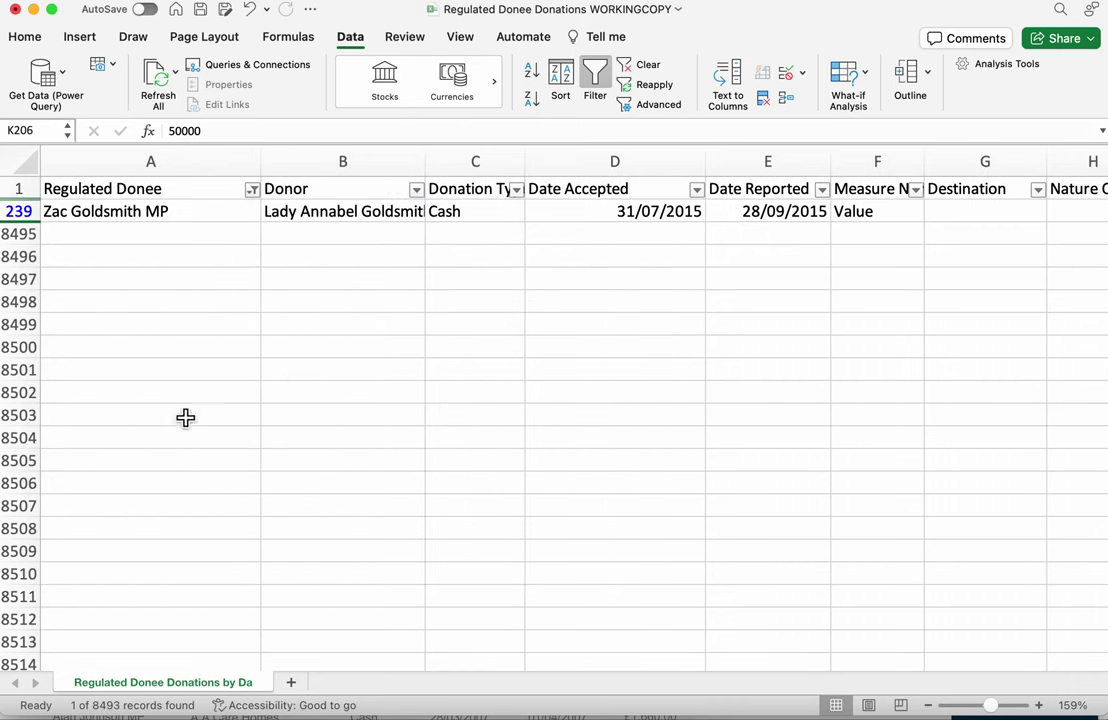
click(216, 214)
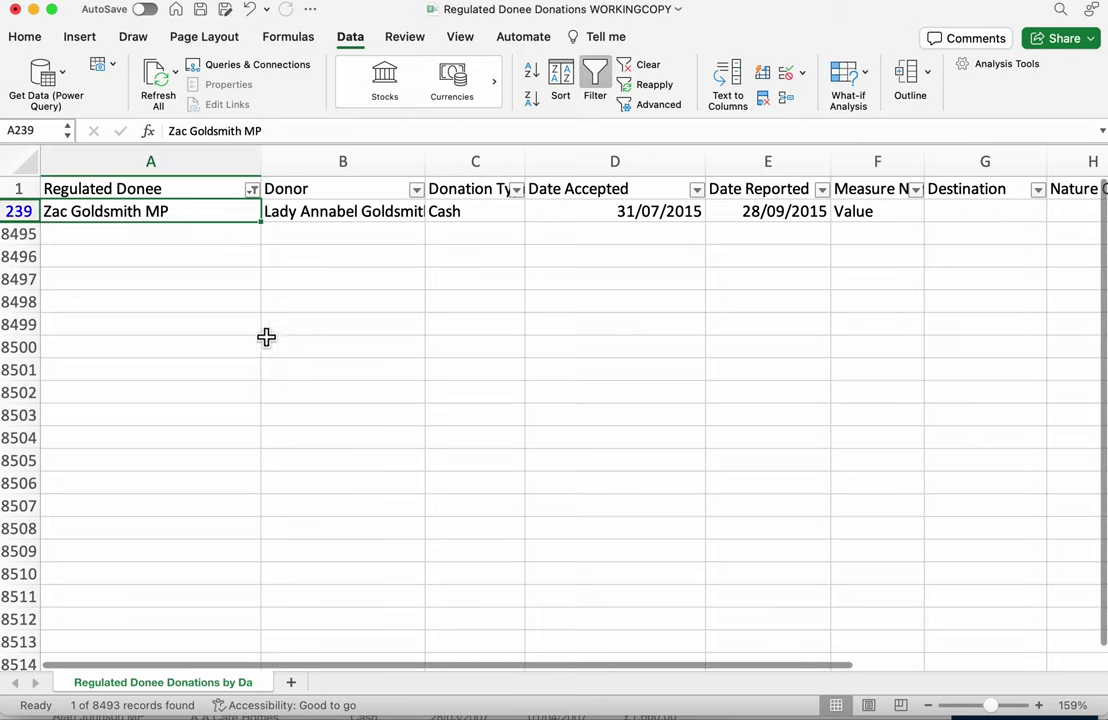
drag(474, 664, 438, 656)
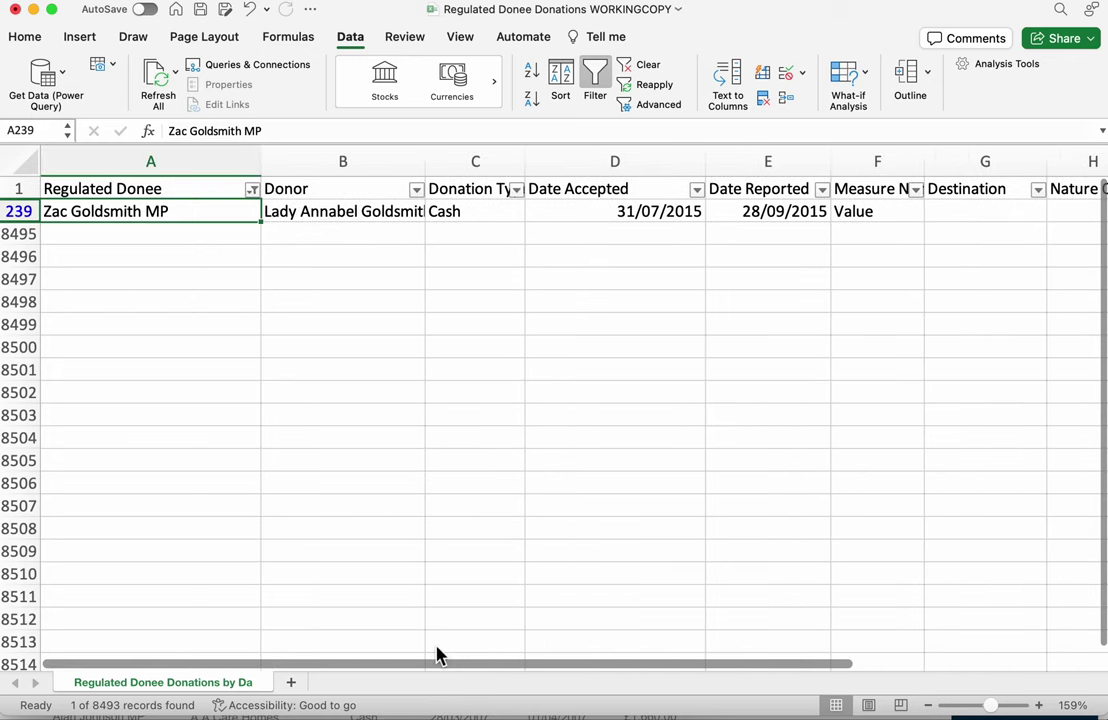
- Change the Regulated Donee filter to show only Yvette Cooper MP instead of Zac Goldsmith MP
click(253, 190)
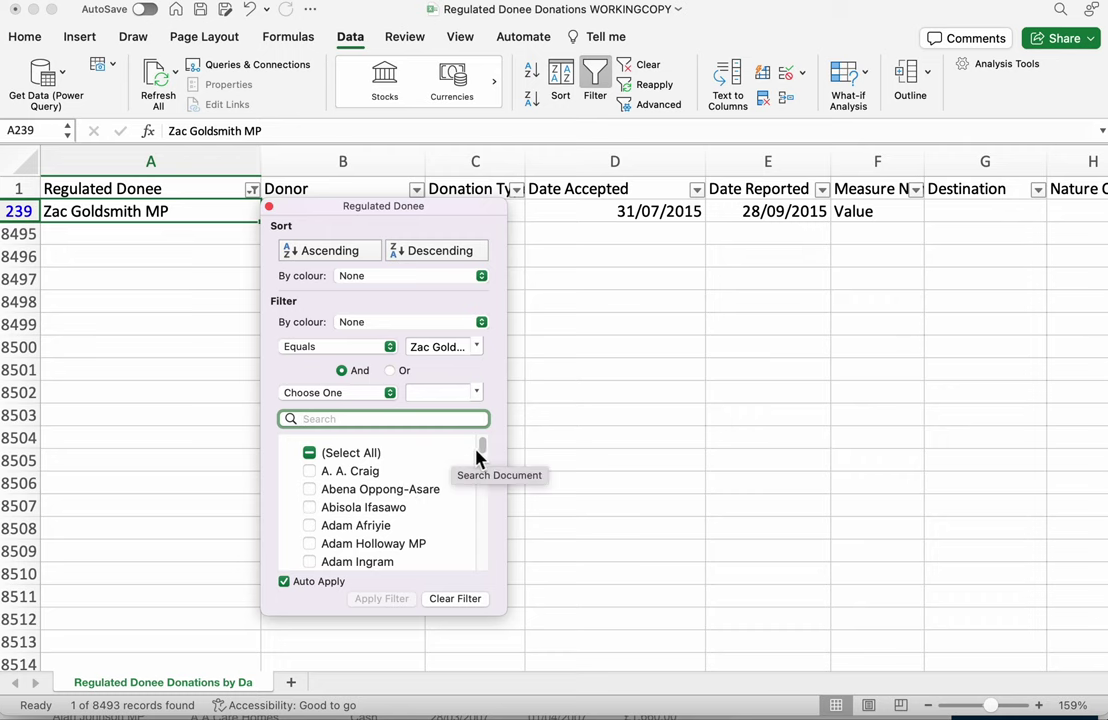
drag(481, 450, 483, 583)
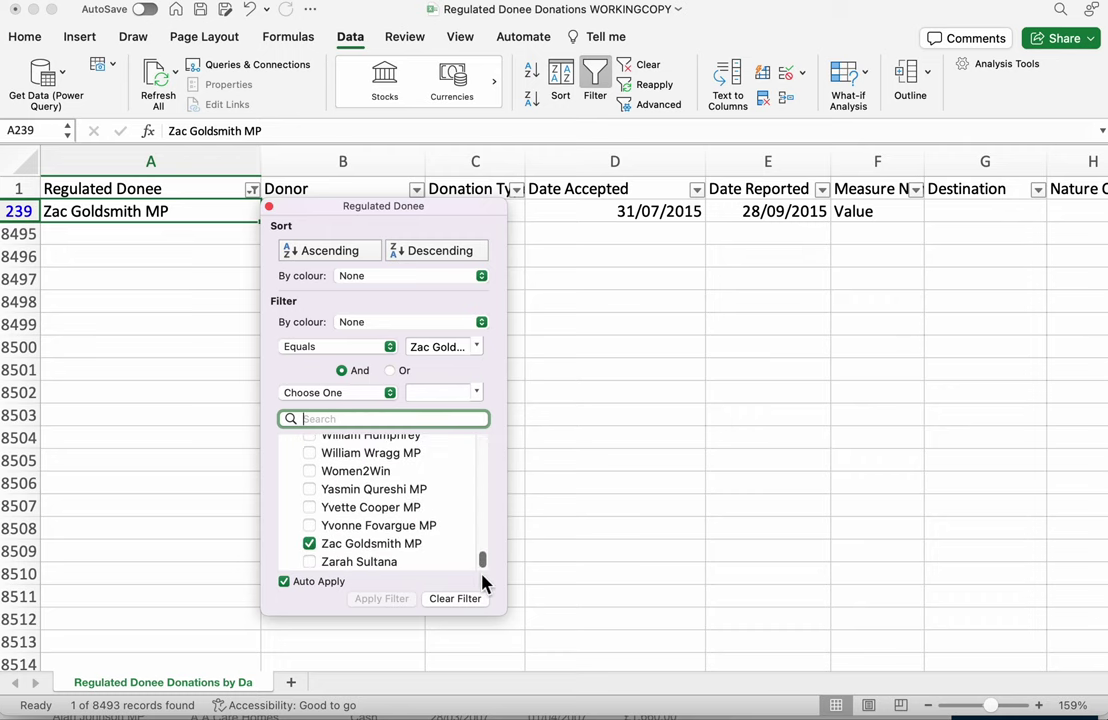
click(309, 543)
click(311, 508)
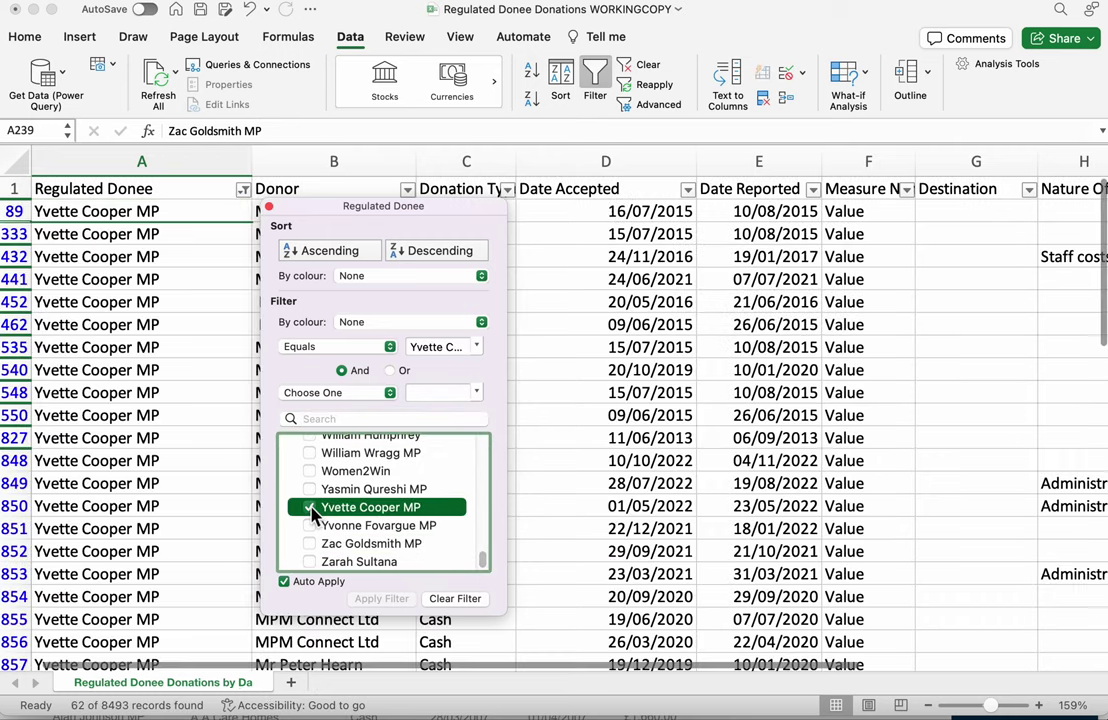
click(185, 482)
- Examine Yvette Cooper MP's filtered donations, checking donors, values and the repeated MPM Connect Ltd entries
scroll(722, 643, right, 3)
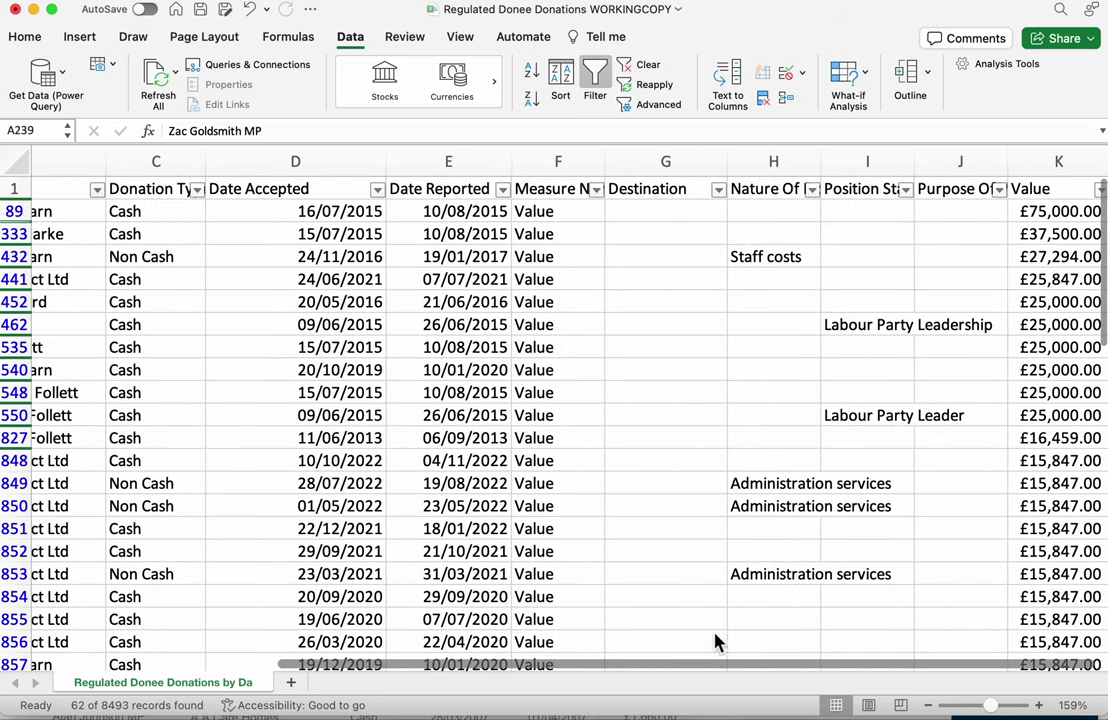
scroll(888, 517, down, 3)
scroll(888, 517, down, 3)
scroll(707, 675, left, 4)
scroll(483, 405, up, 6)
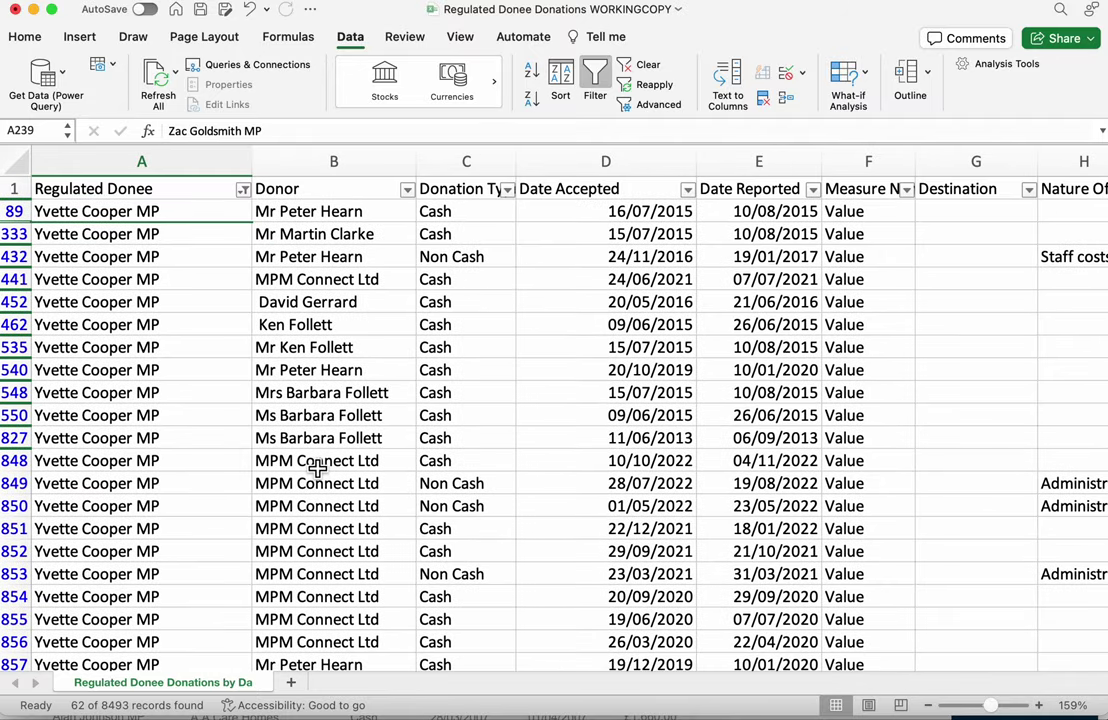
drag(317, 468, 318, 645)
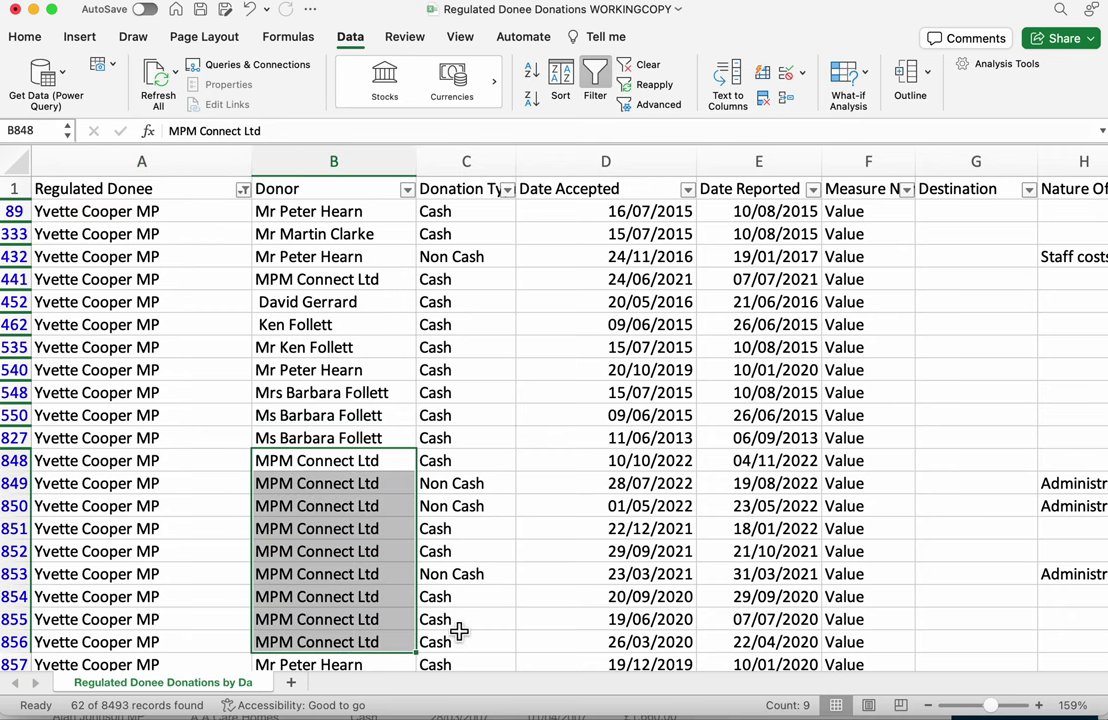
scroll(391, 537, down, 3)
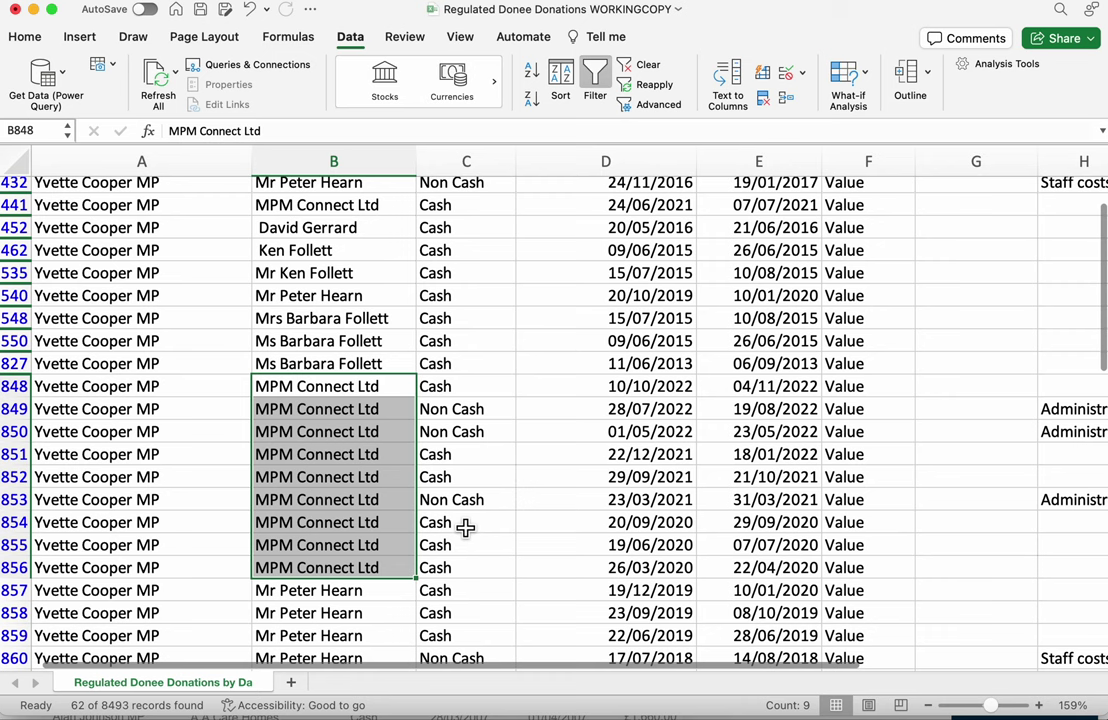
drag(534, 665, 815, 665)
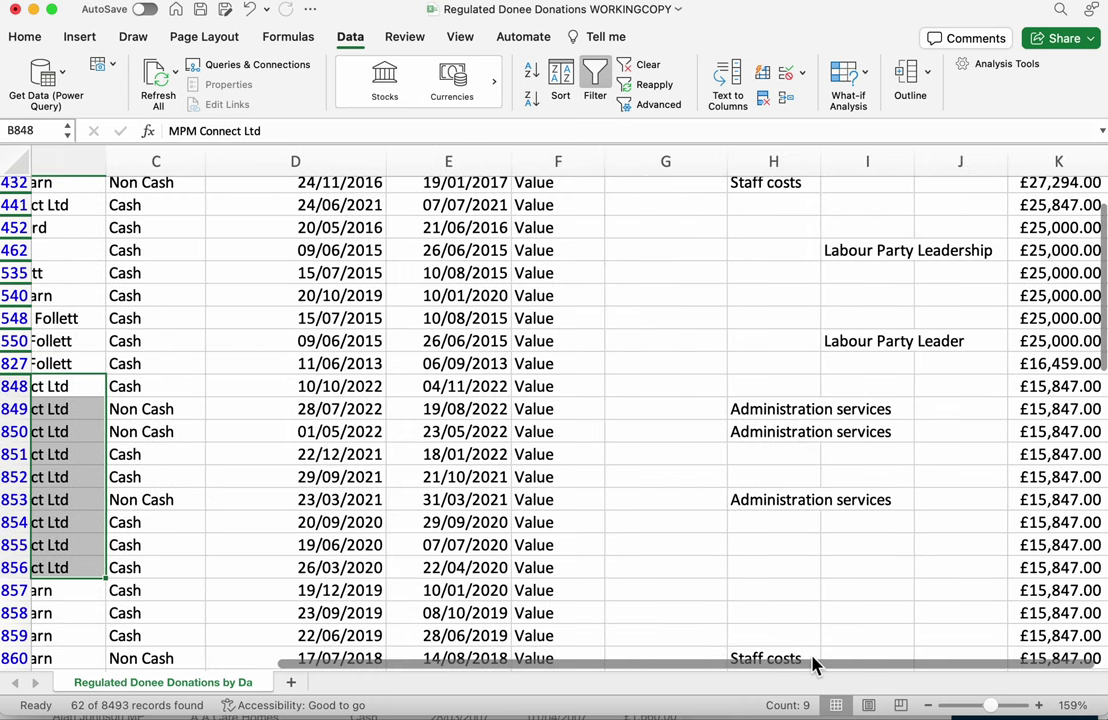
scroll(531, 627, left, 3)
scroll(477, 620, up, 2)
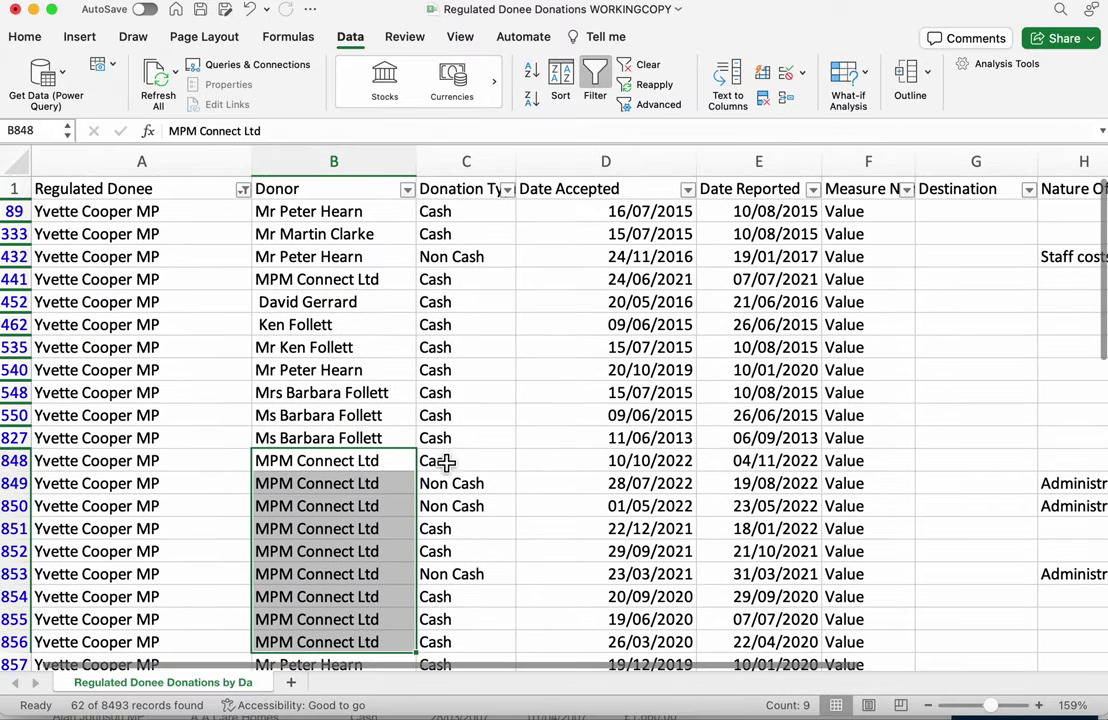
- Clear the Regulated Donee filter by switching filtering off, then switch filtering on again for all columns
click(596, 88)
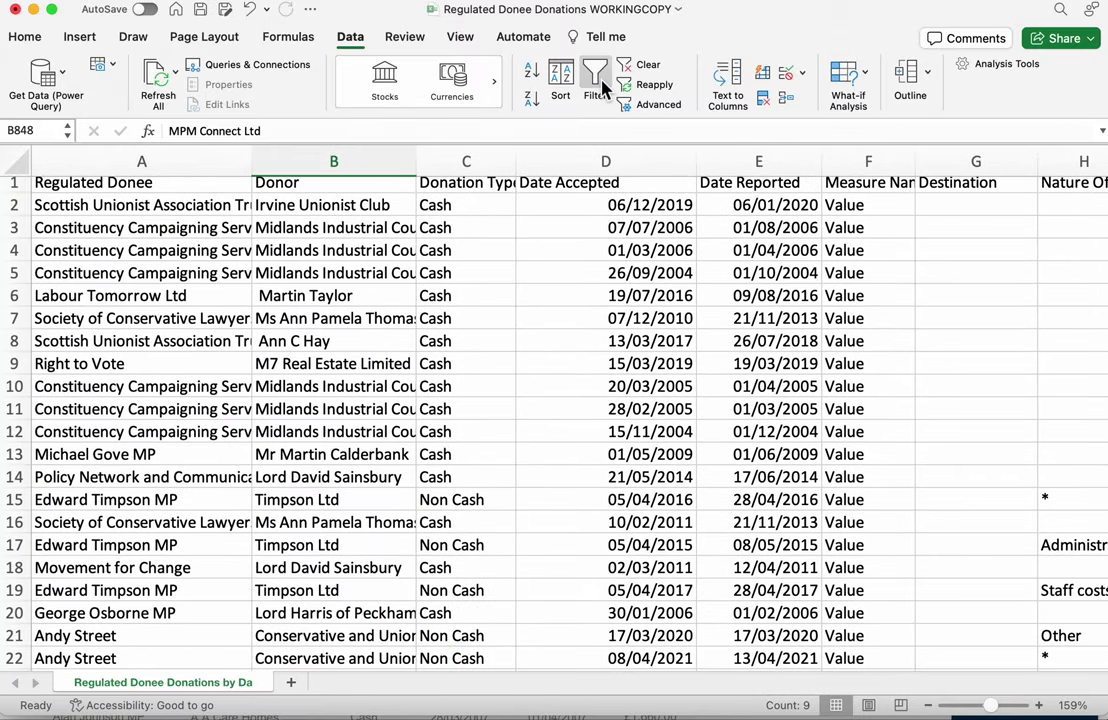
scroll(502, 289, up, 1)
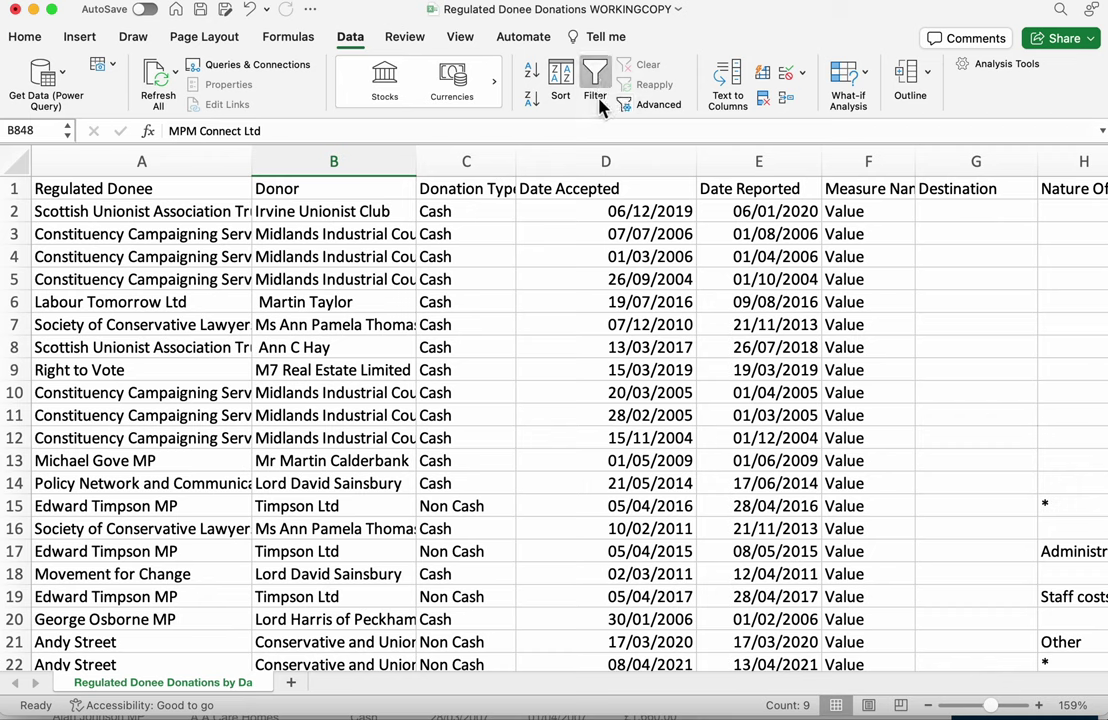
click(509, 329)
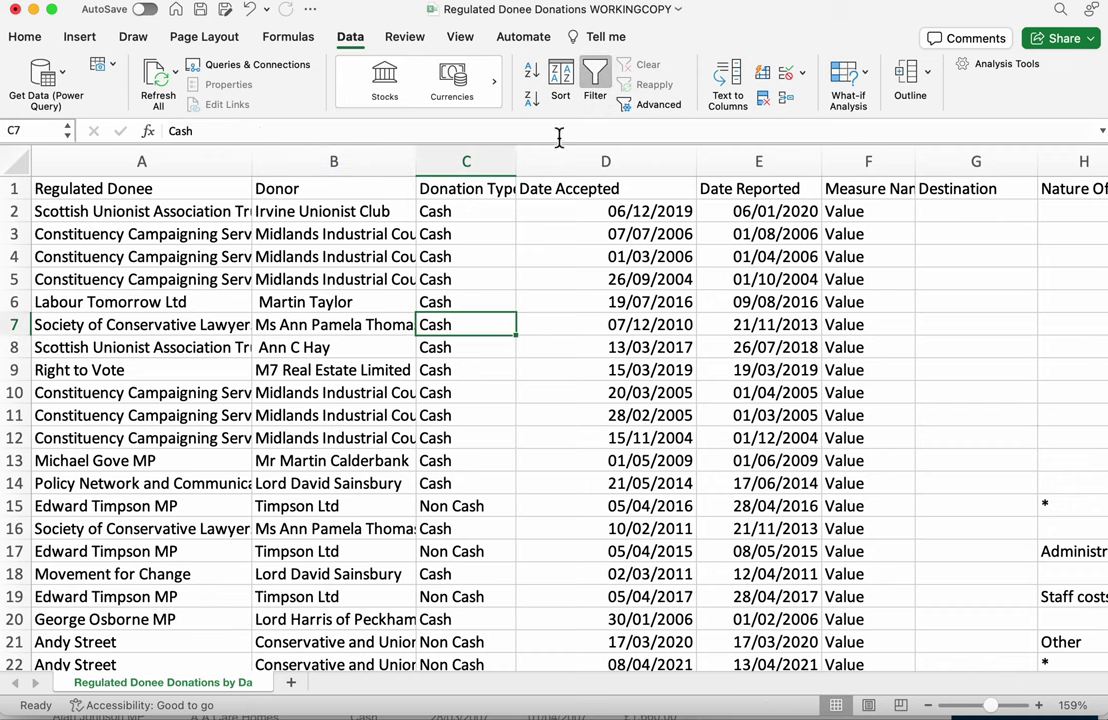
click(470, 236)
click(595, 80)
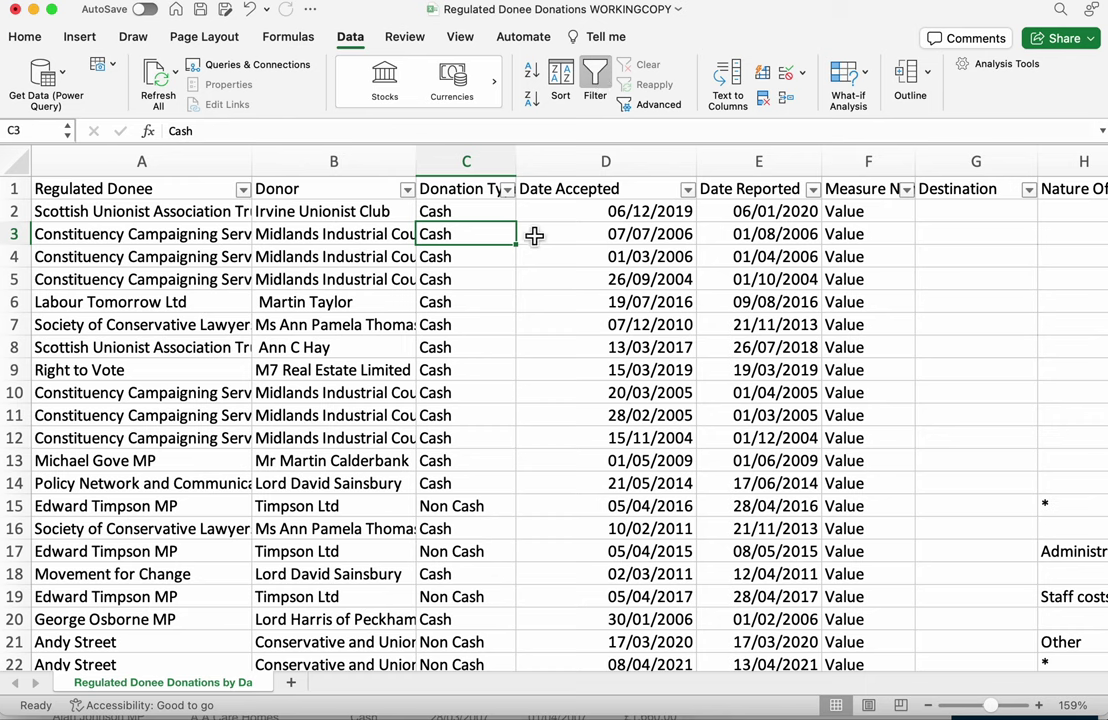
- Filter the Donation Type column to show only Visit donations
click(508, 189)
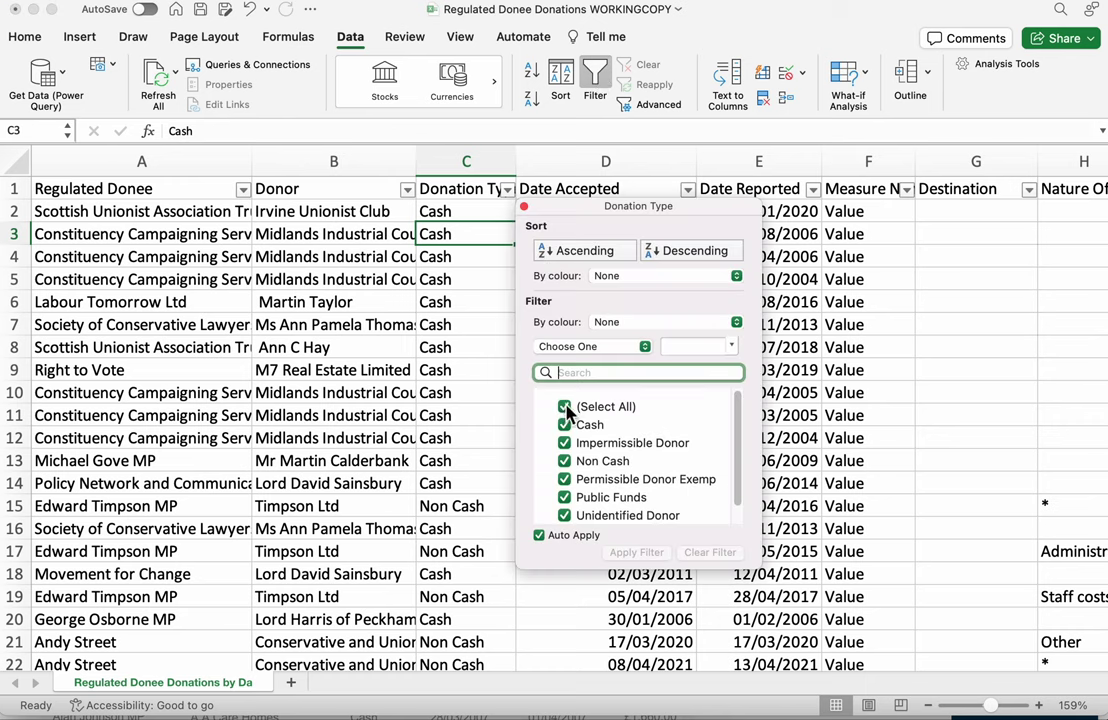
click(565, 407)
scroll(630, 450, down, 1)
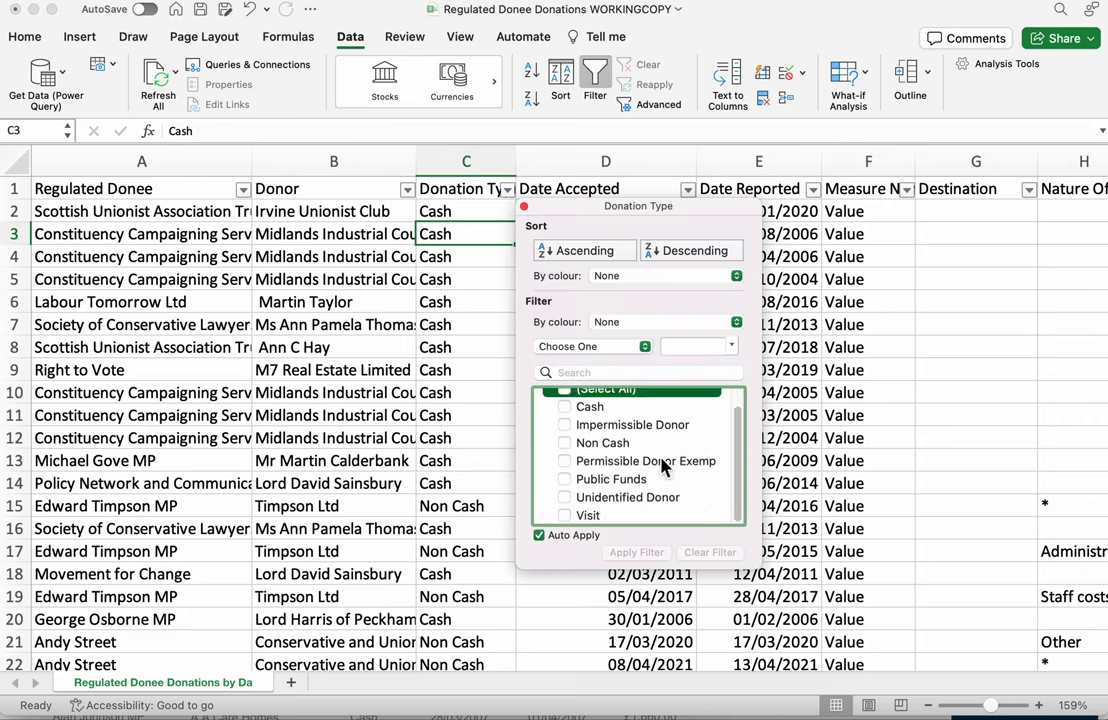
click(565, 516)
click(445, 475)
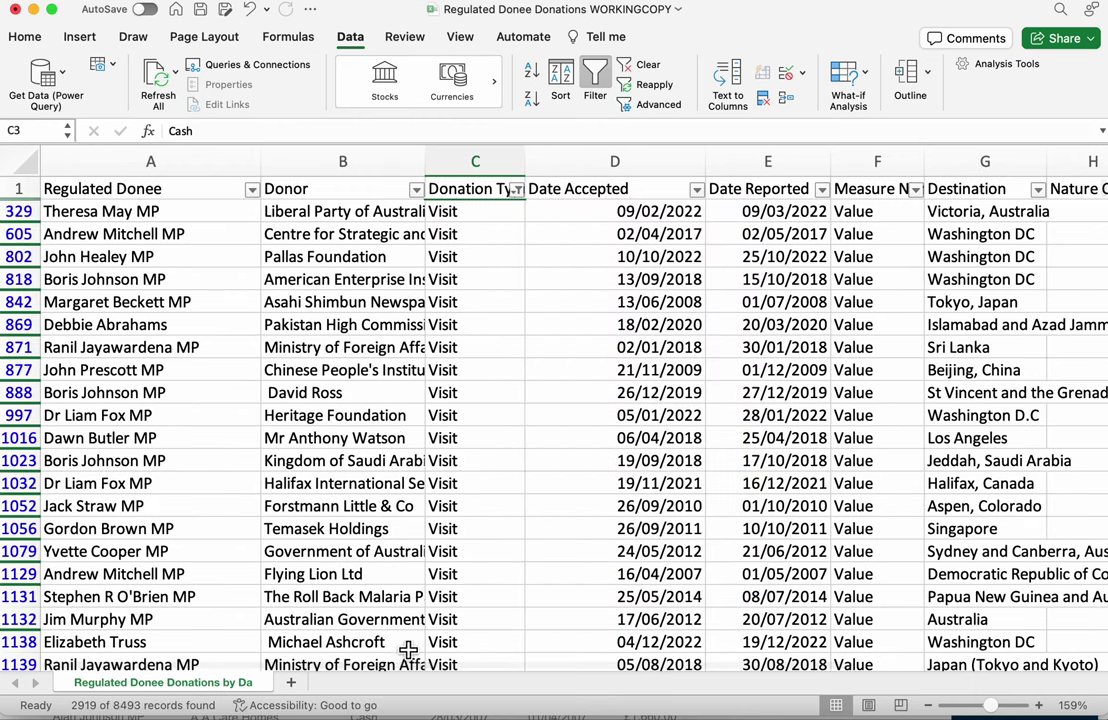
- Examine the filtered Visit donations, checking destinations and values and reading the purpose and donee of the highest-value visit
drag(420, 676, 707, 678)
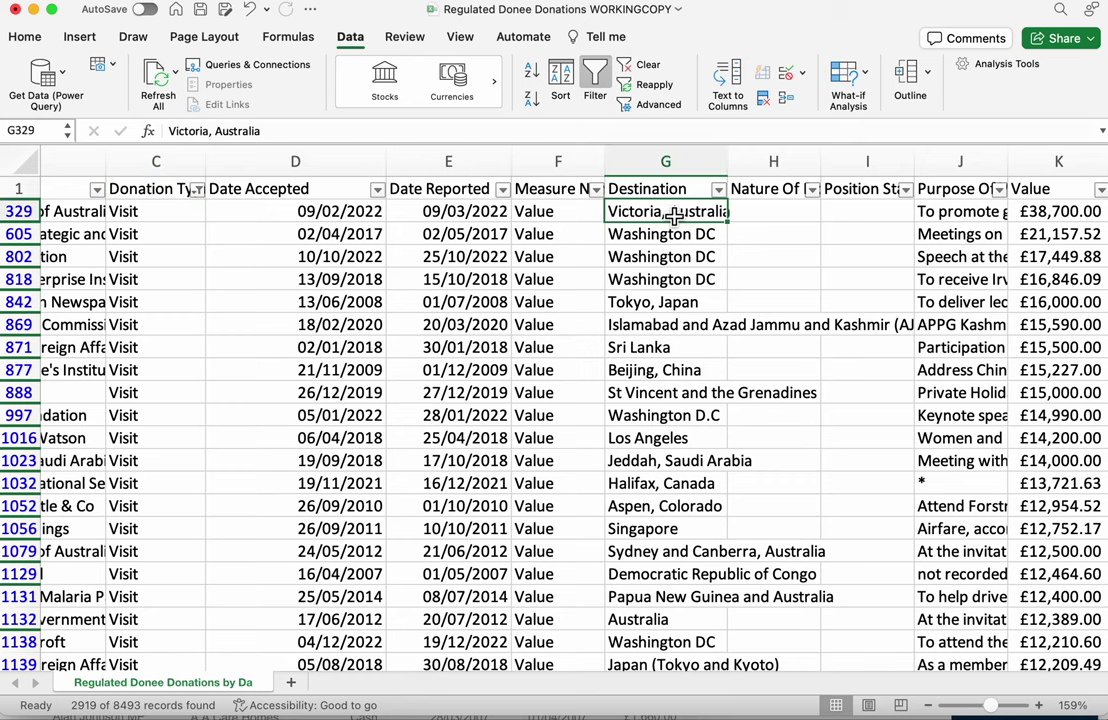
scroll(668, 370, down, 3)
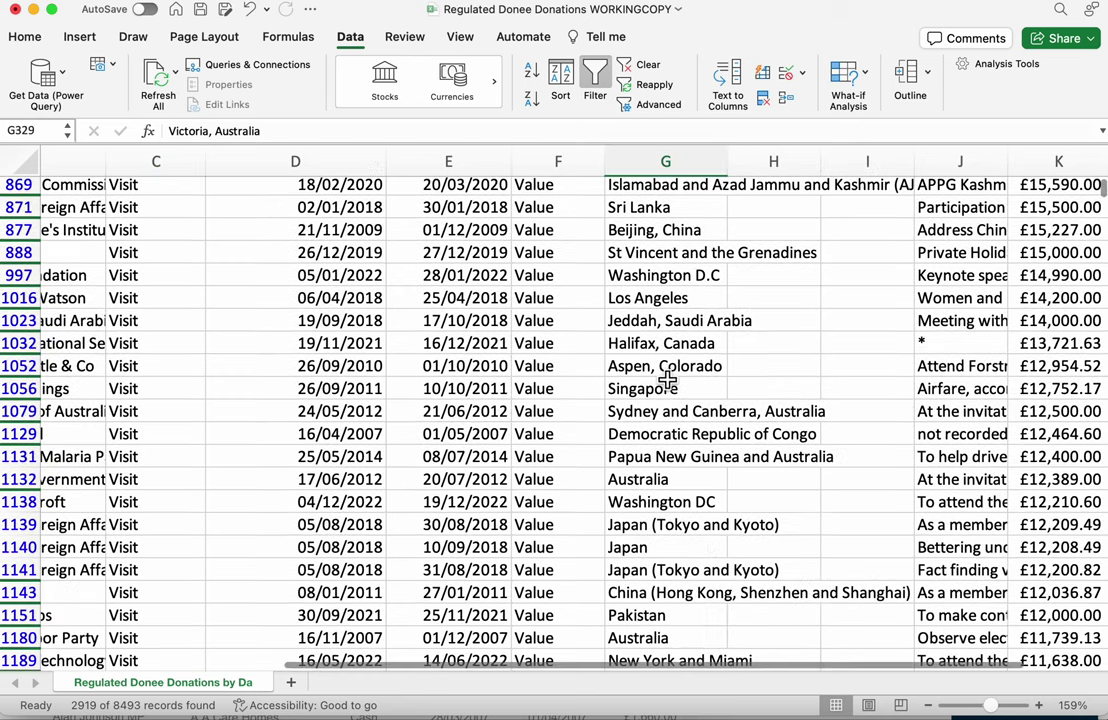
scroll(667, 381, down, 10)
scroll(665, 381, up, 4)
scroll(664, 380, up, 8)
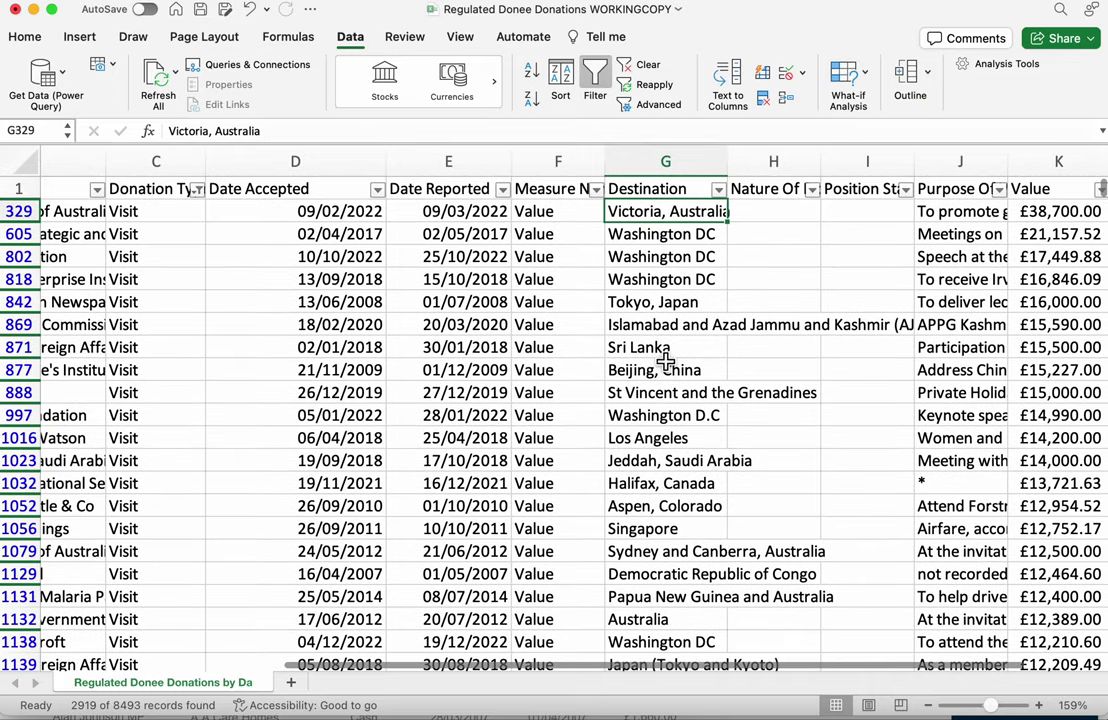
drag(593, 665, 325, 645)
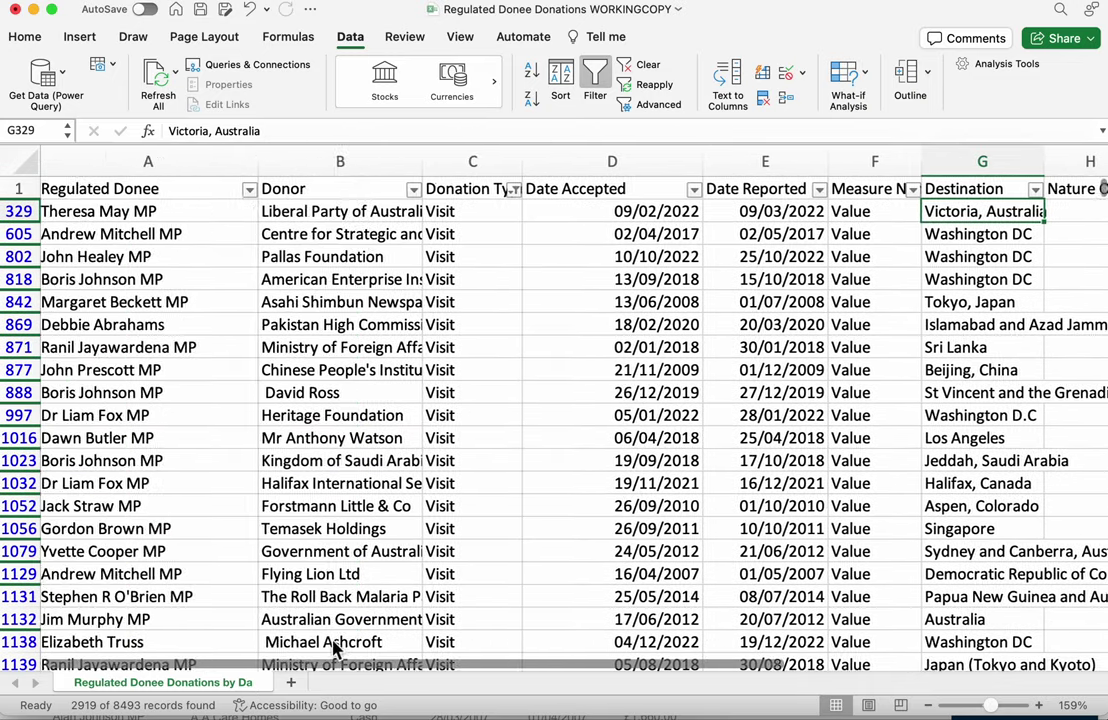
drag(258, 664, 838, 667)
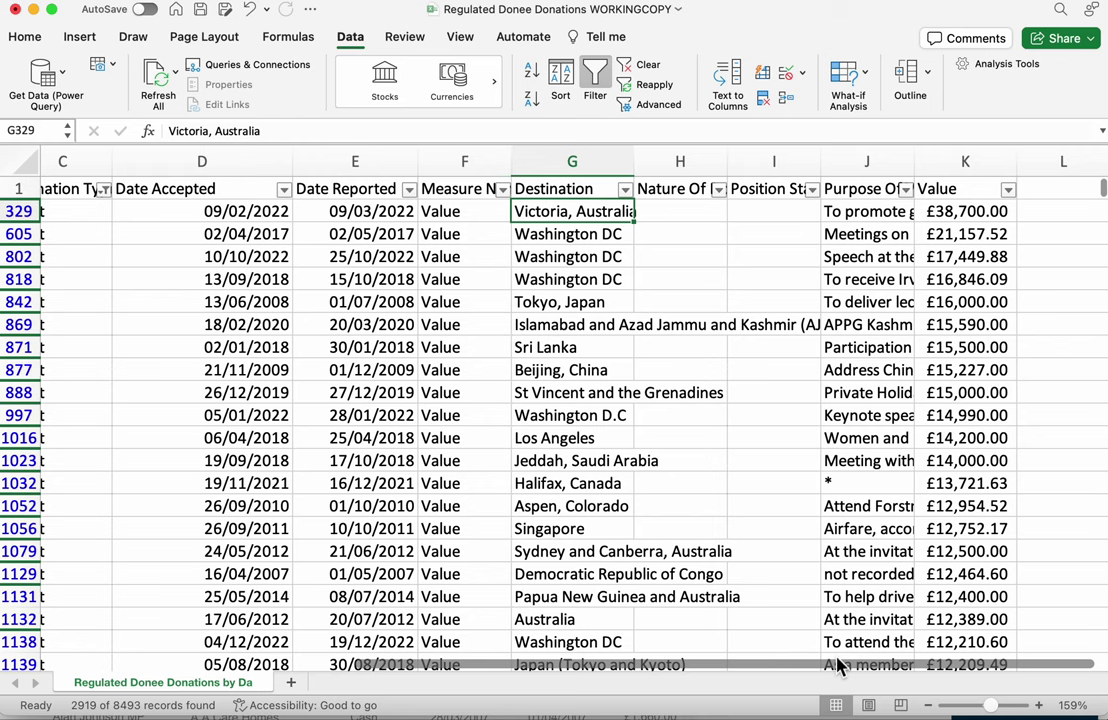
click(984, 212)
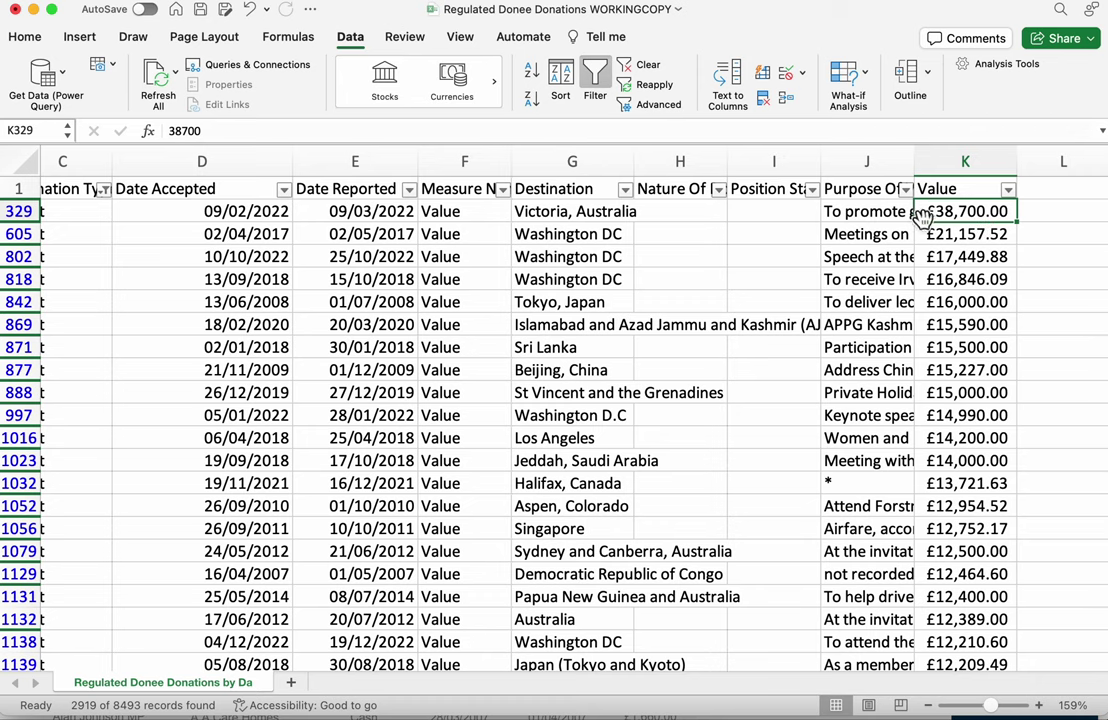
click(880, 219)
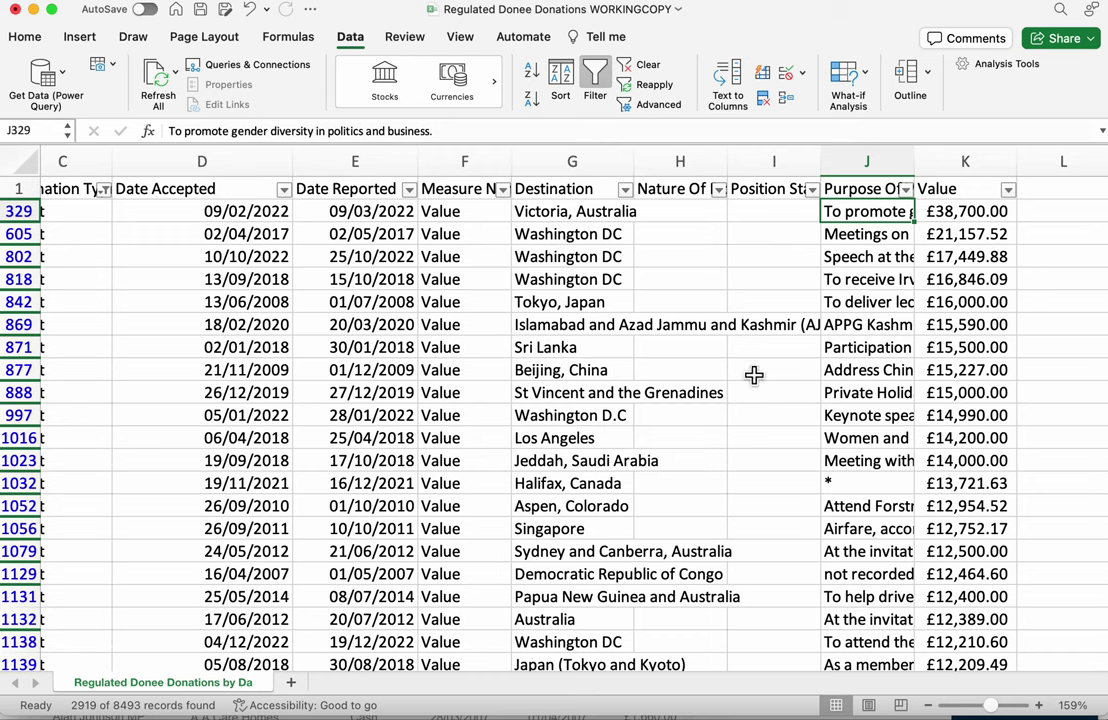
drag(815, 670, 487, 665)
click(125, 212)
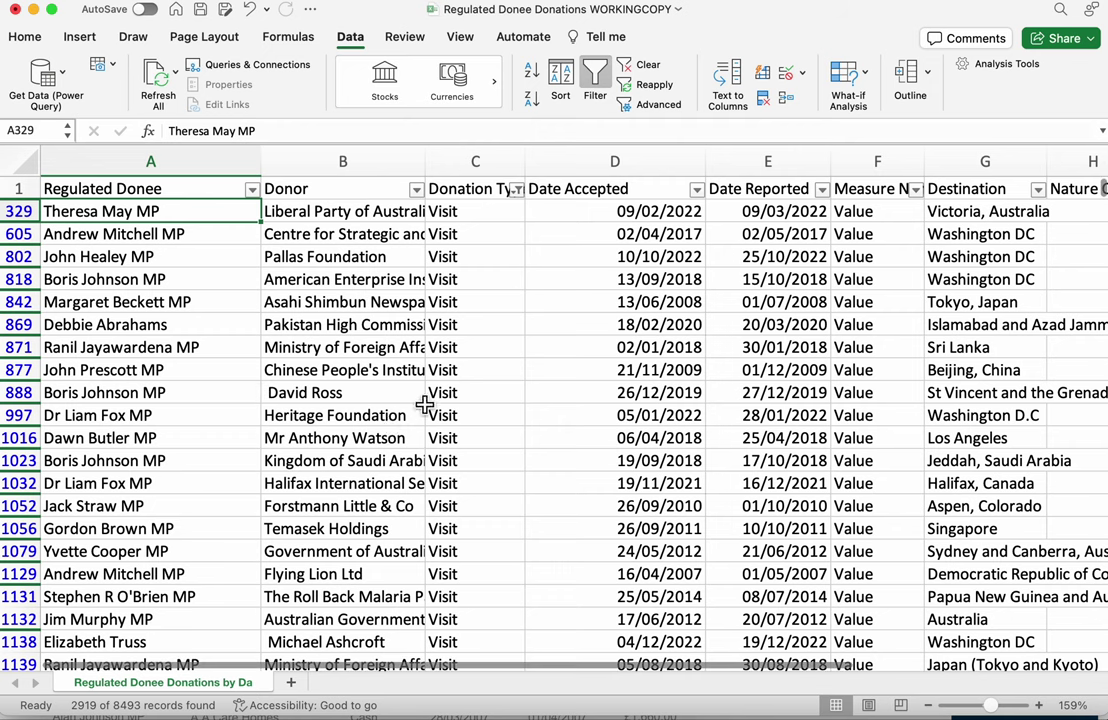
- Switch filtering off to remove the Visit filter and show all donations again
click(595, 80)
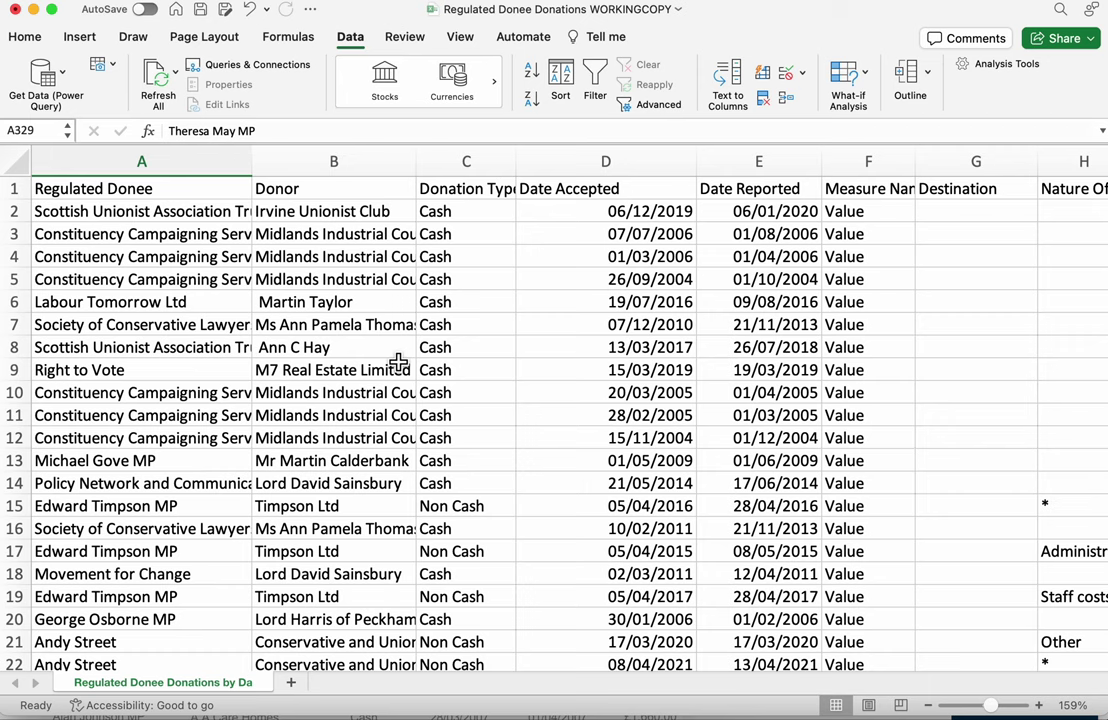
click(356, 330)
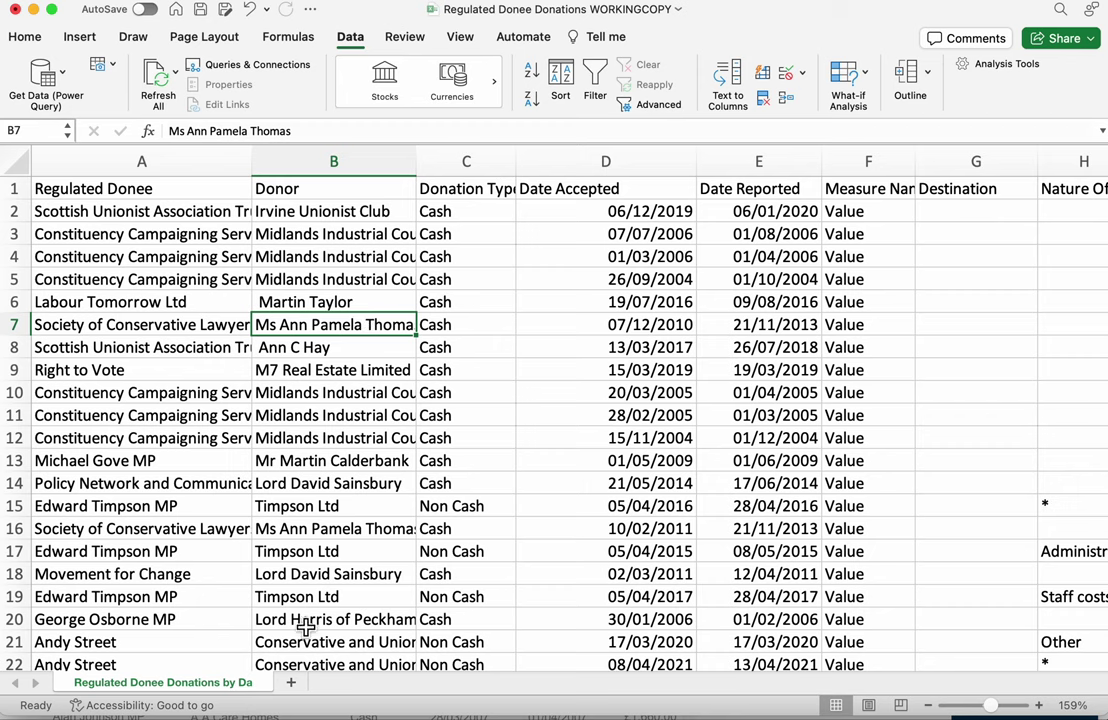
drag(284, 672, 242, 669)
- Create a pivot table from the full Regulated Donee Donations data range, placing it on a new worksheet
click(86, 40)
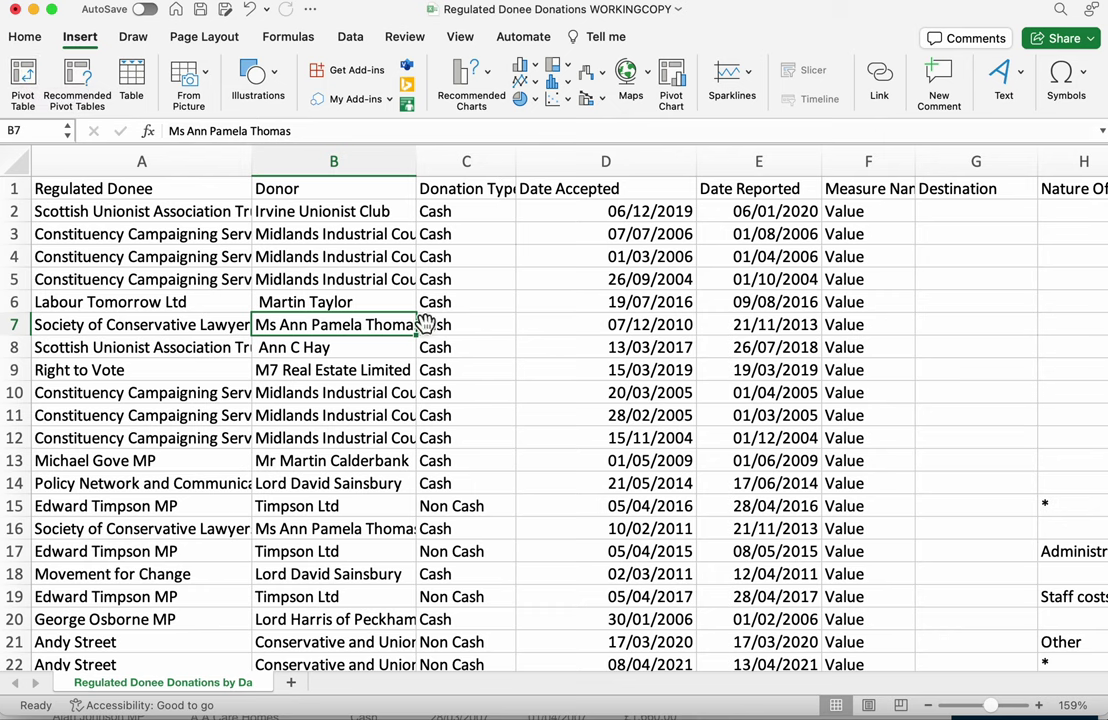
click(168, 279)
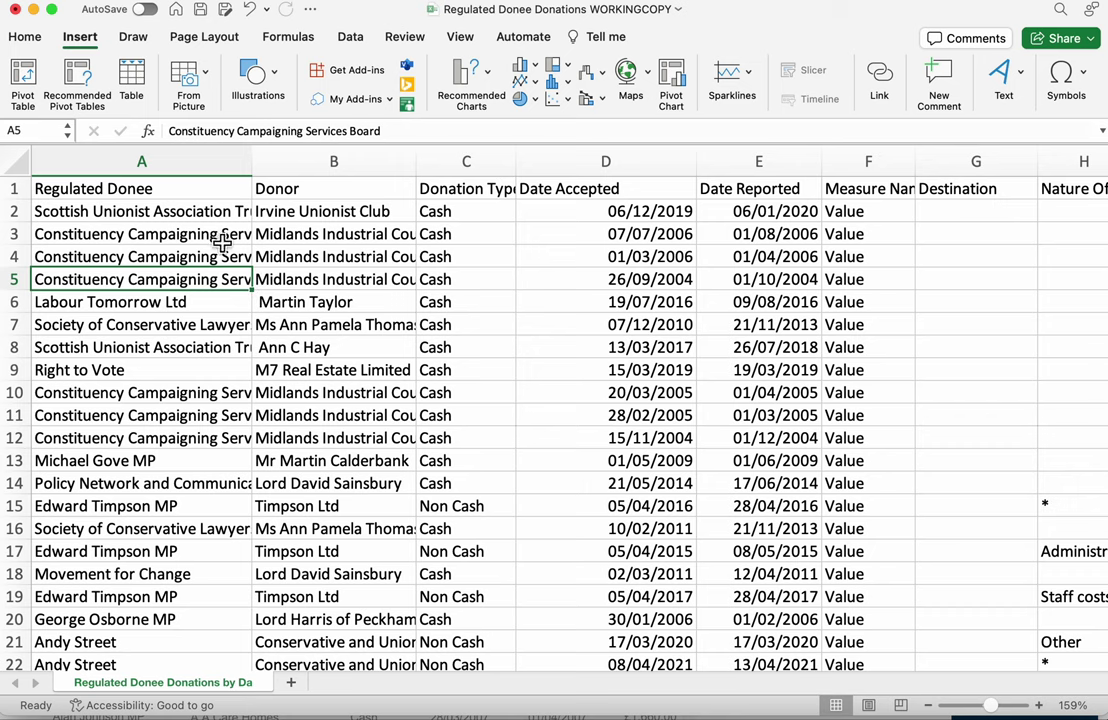
click(23, 82)
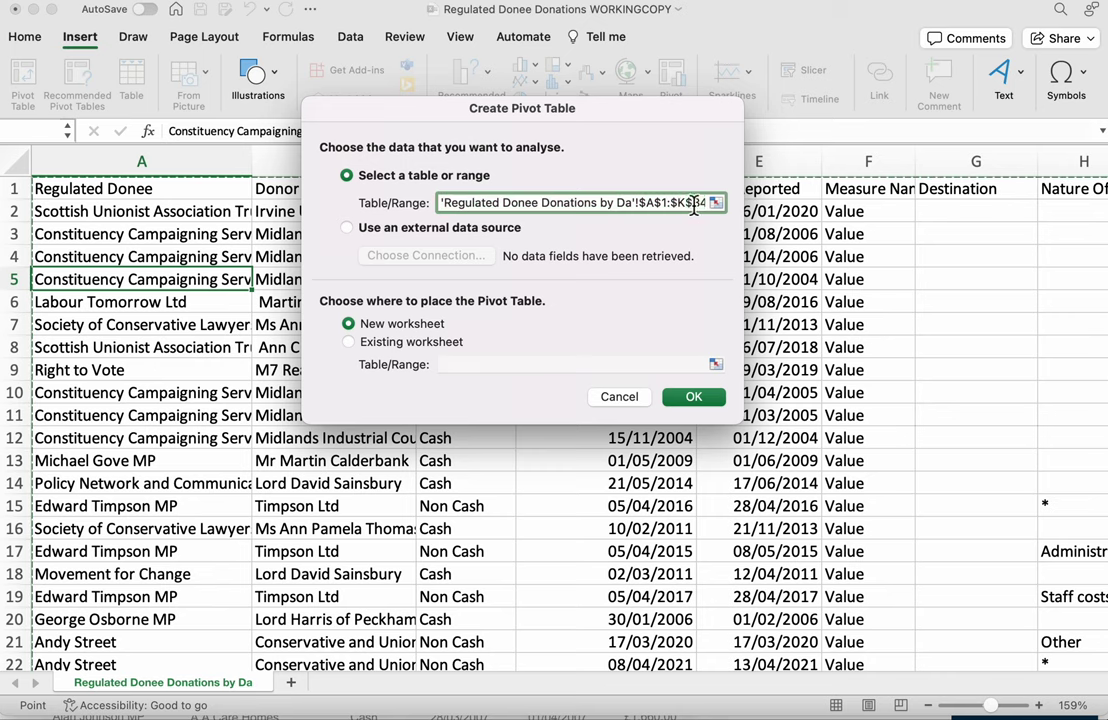
drag(707, 203, 680, 210)
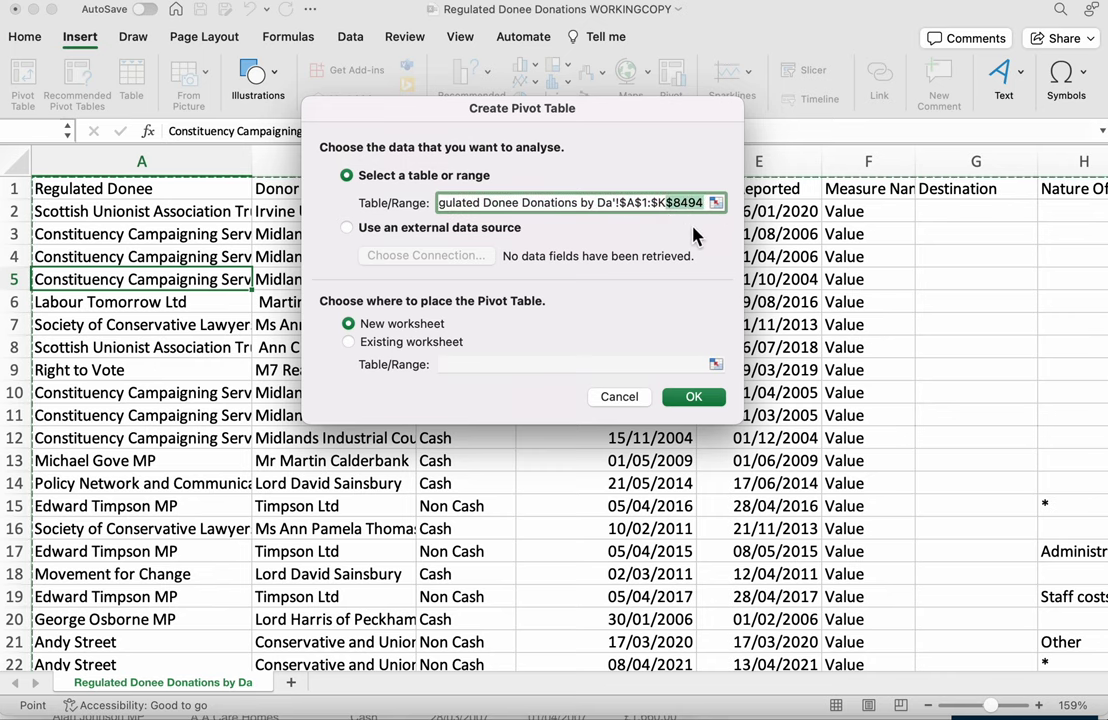
click(708, 401)
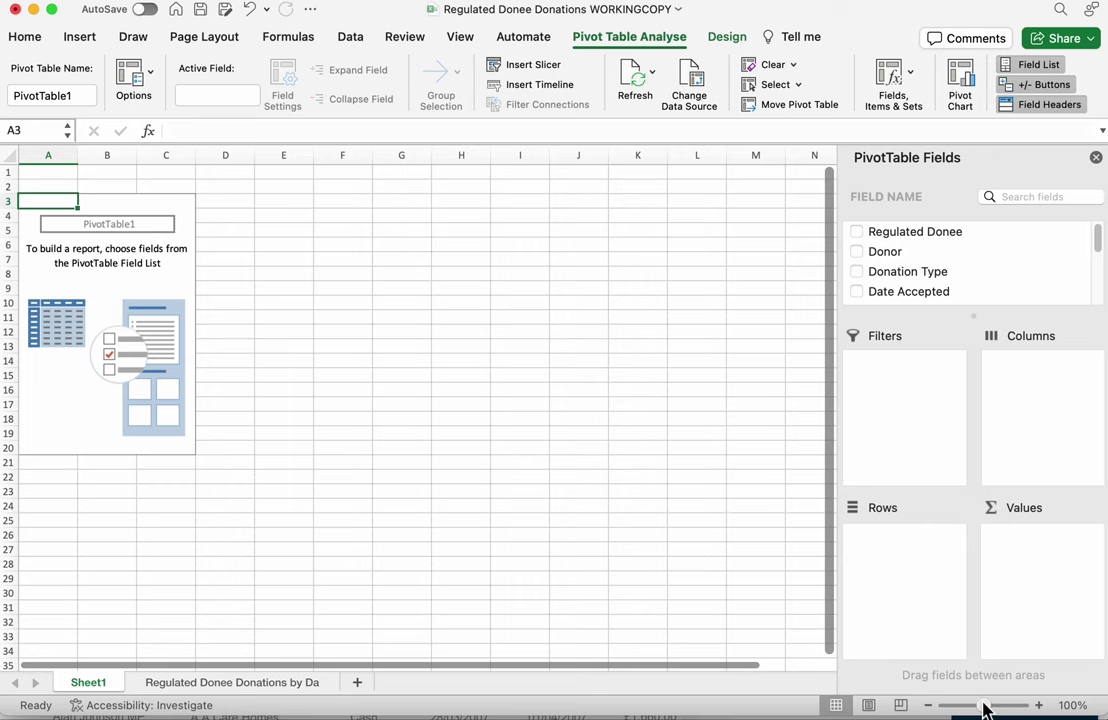
- Build the pivot table with Donor as the rows and the sum of Value as the values
drag(983, 706, 991, 706)
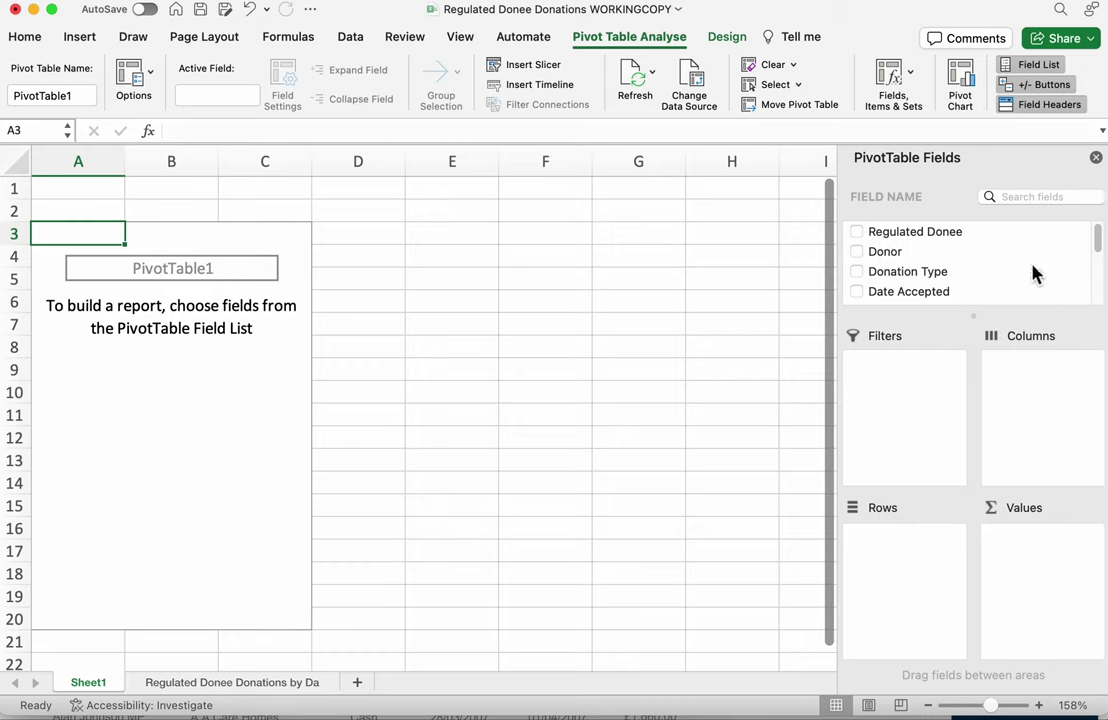
mouse_move(1097, 240)
mouse_down()
mouse_move(1096, 284)
mouse_move(1096, 230)
mouse_up()
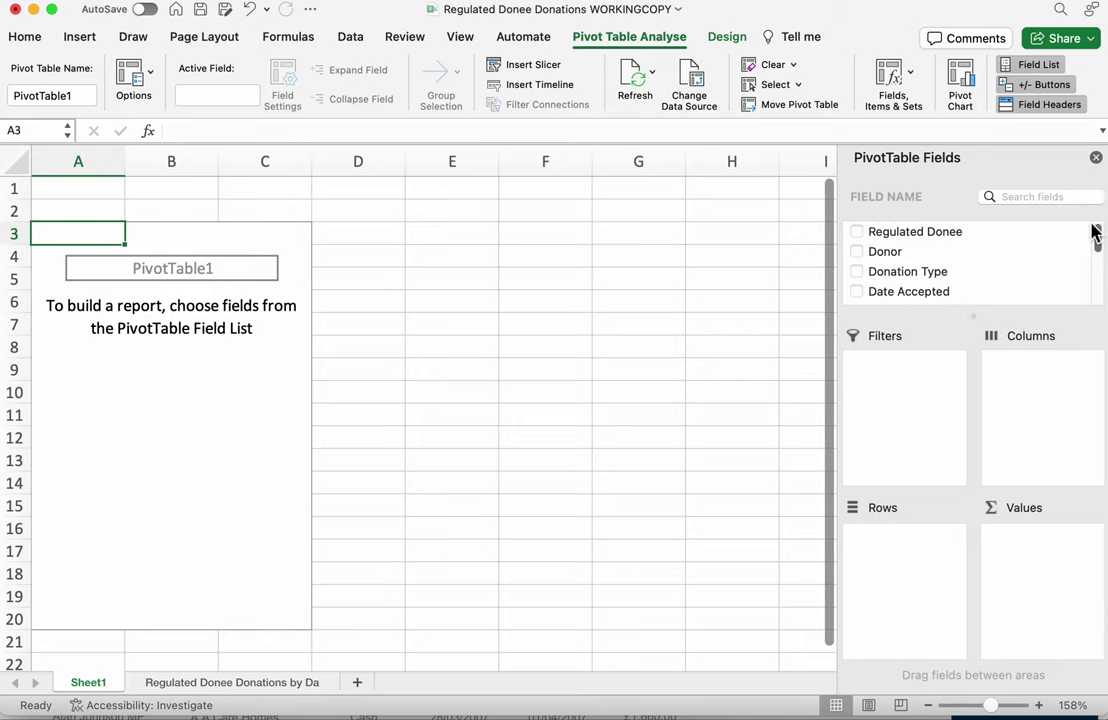
click(894, 256)
drag(894, 258, 895, 567)
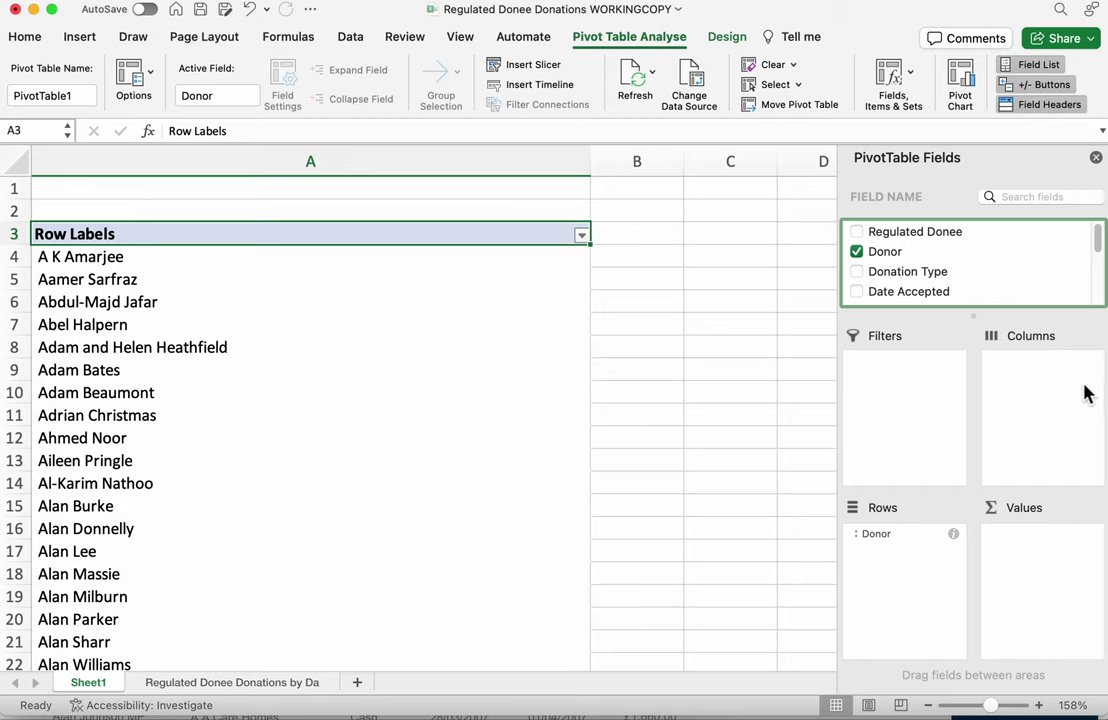
drag(1096, 231, 1100, 303)
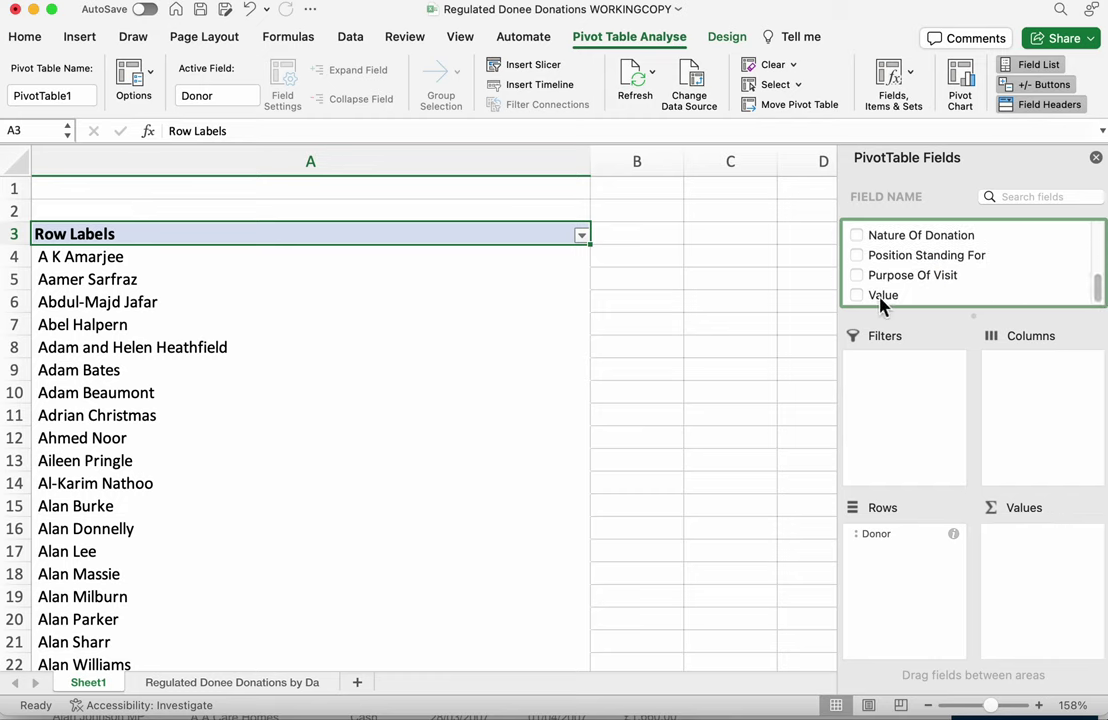
drag(885, 297, 1044, 571)
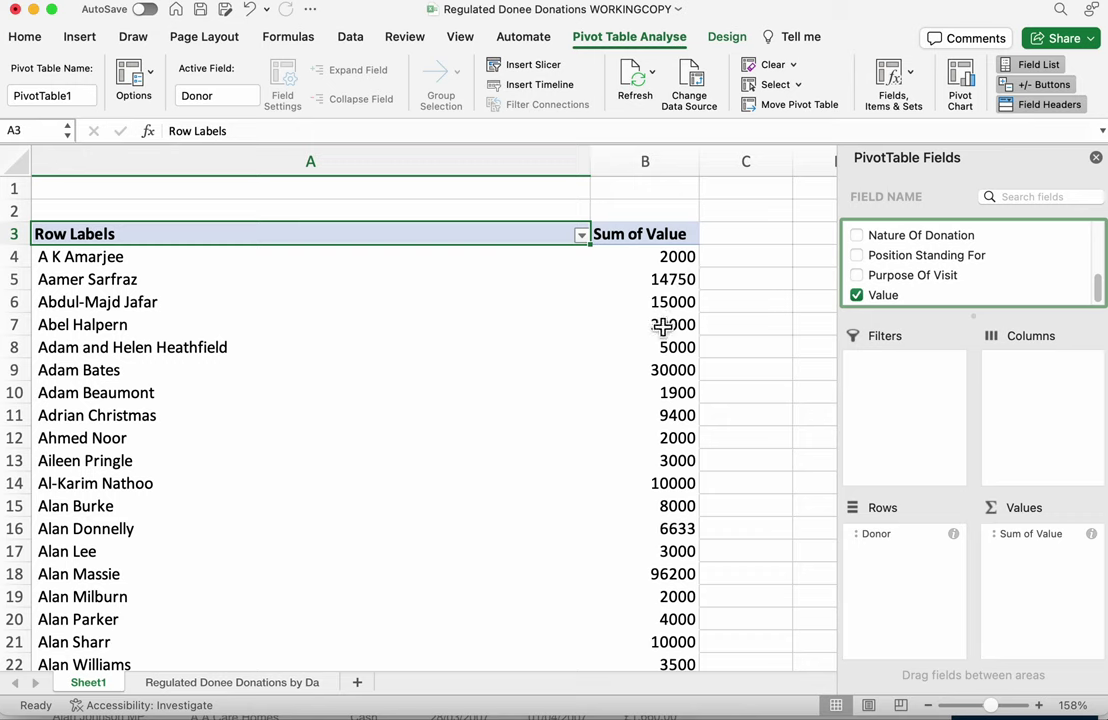
- Sort the donor totals by Sum of Value from largest to smallest and check the top donor and amount
click(652, 376)
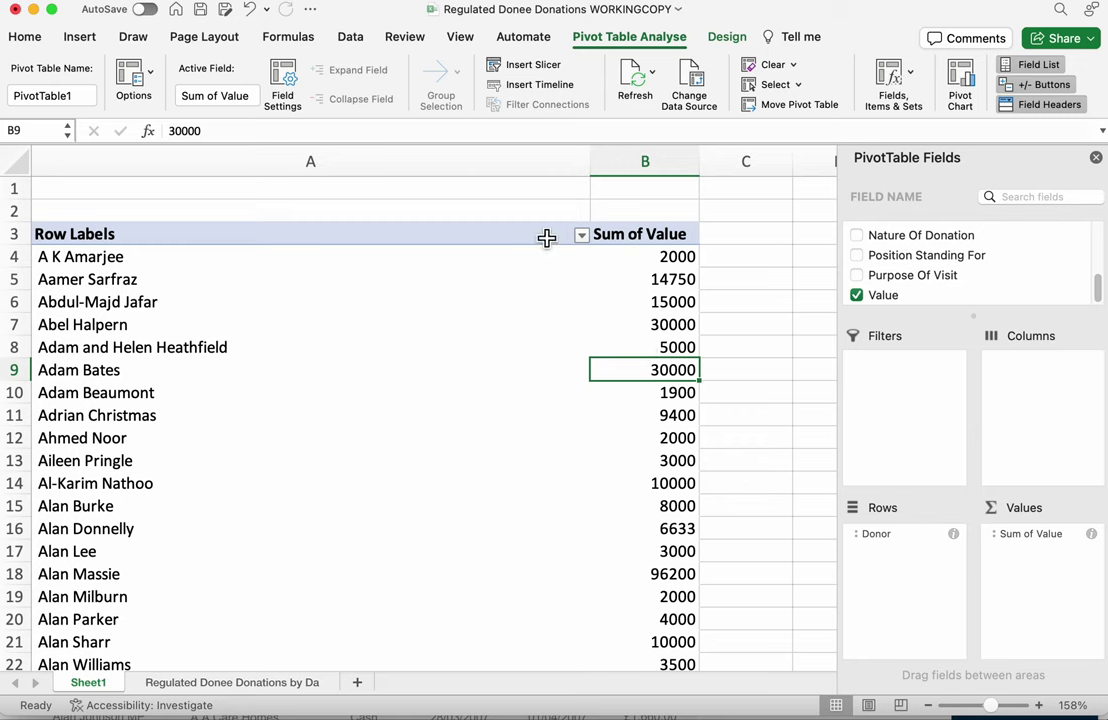
click(350, 40)
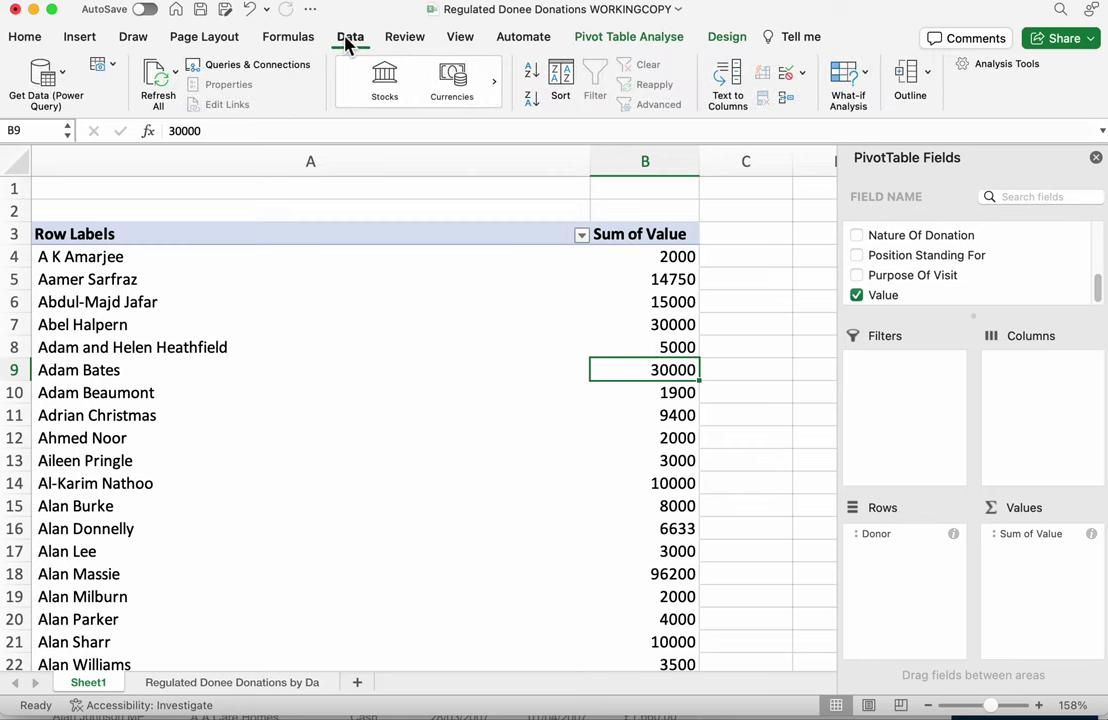
click(530, 102)
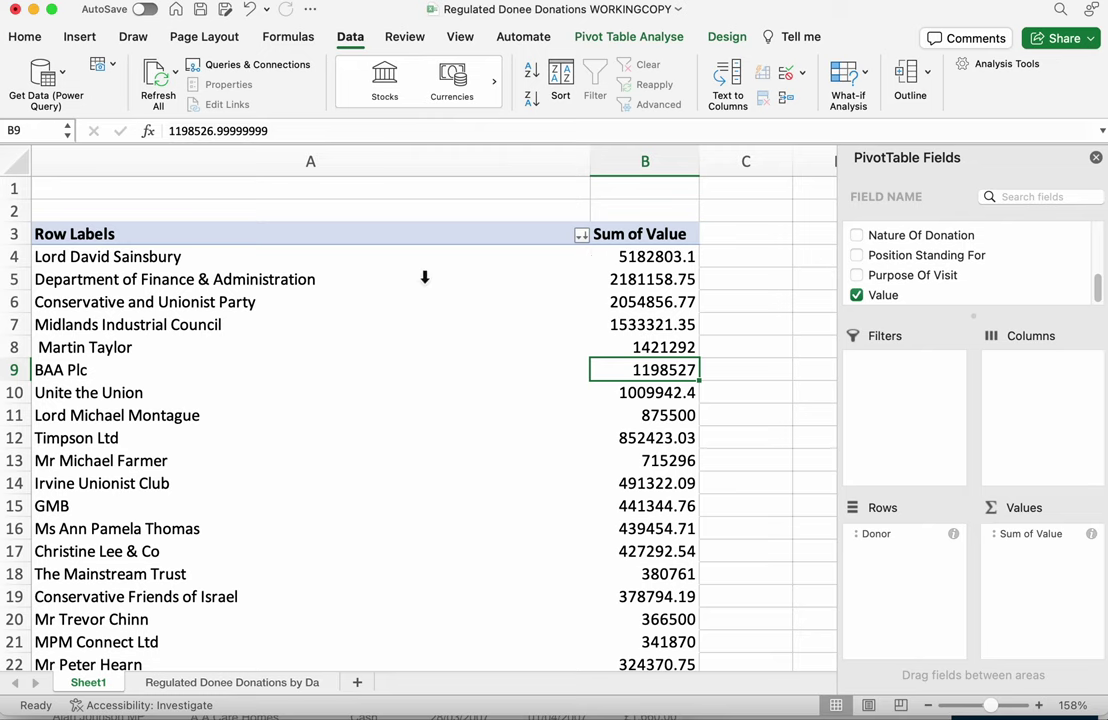
click(178, 257)
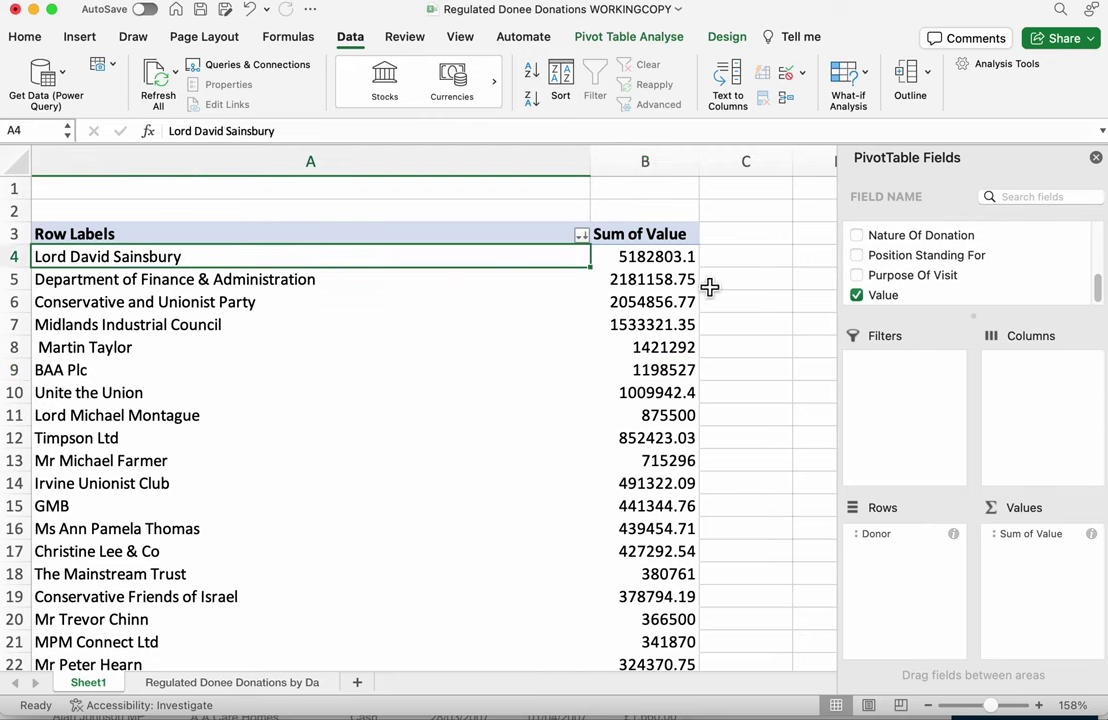
click(682, 256)
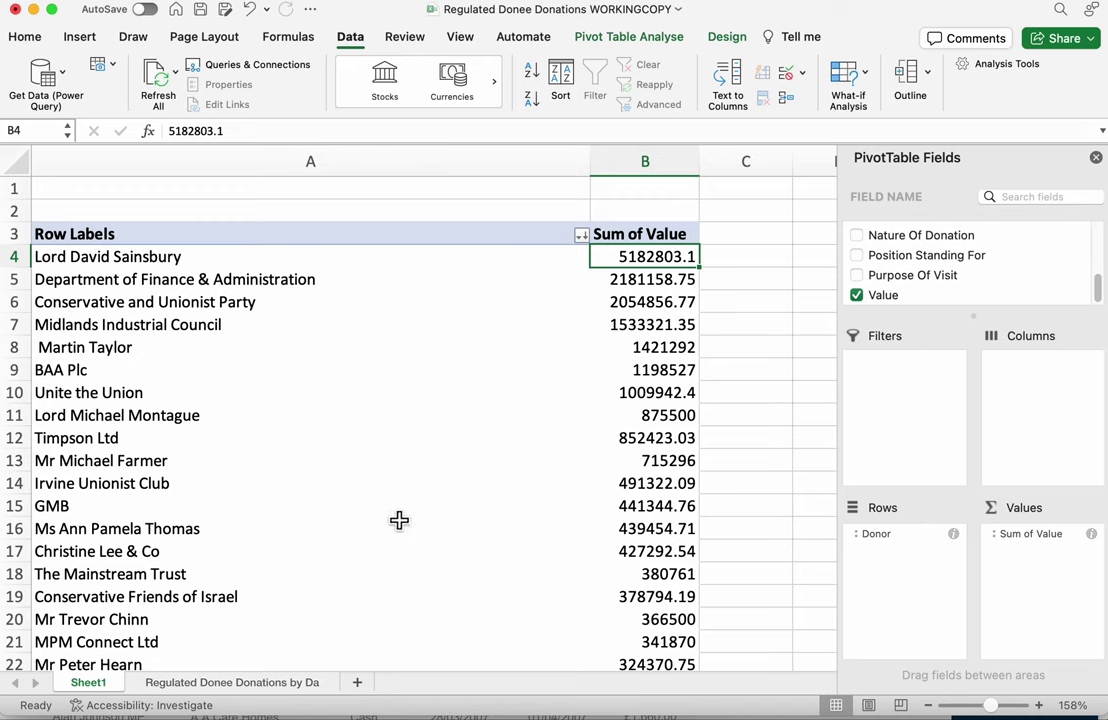
- Replace Donor with Regulated Donee as the pivot table's row field
scroll(978, 278, up, 5)
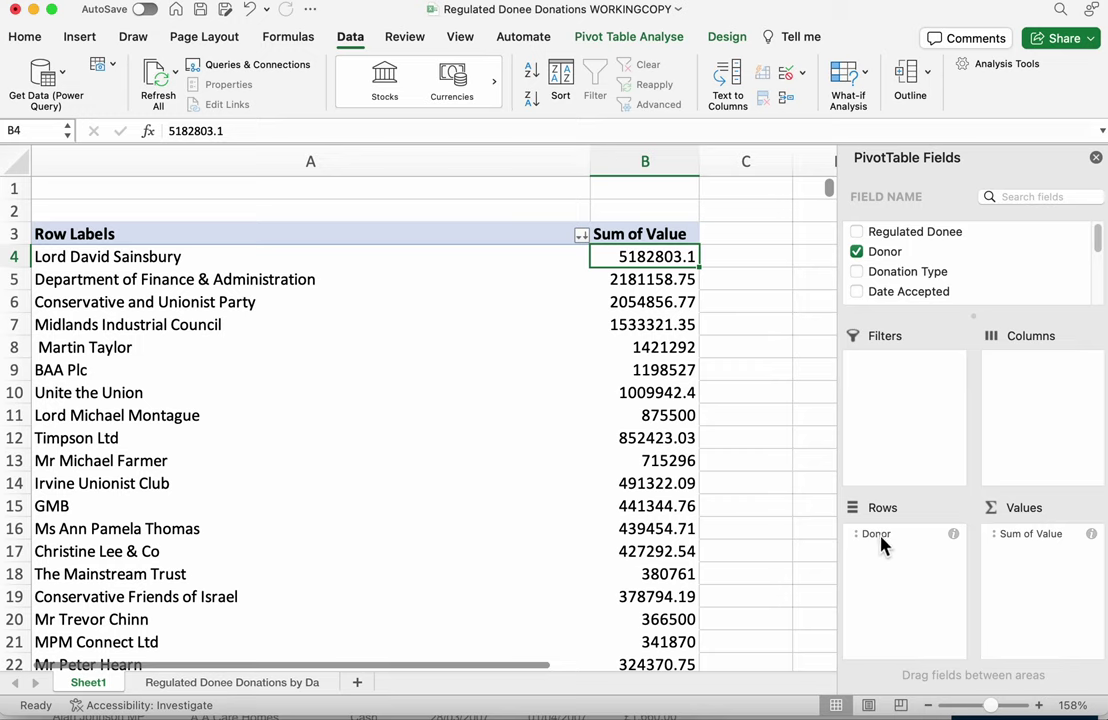
drag(880, 543, 920, 250)
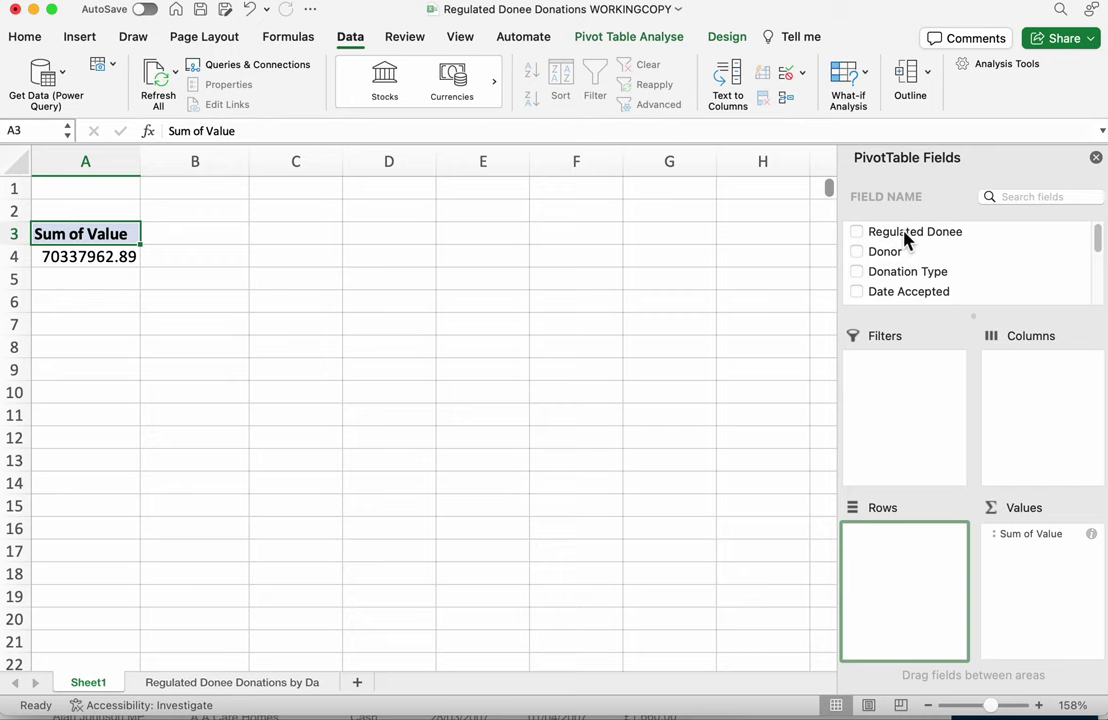
drag(907, 237, 899, 572)
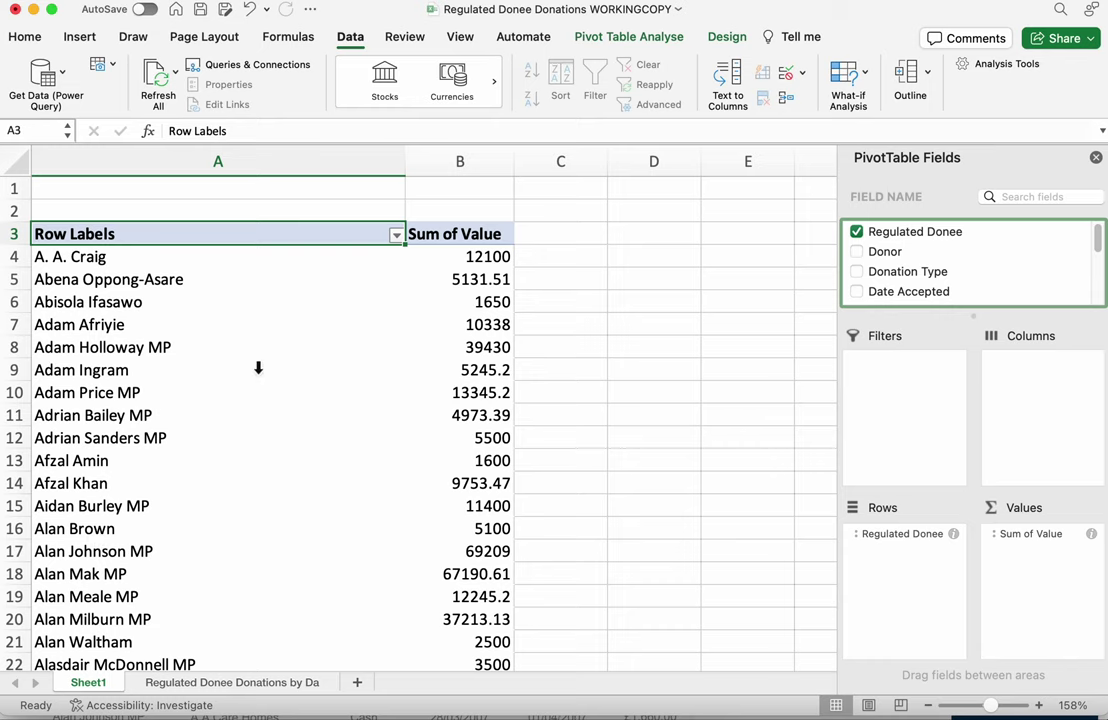
- Sort the regulated donees by Sum of Value from largest to smallest and check the top three recipients
click(486, 332)
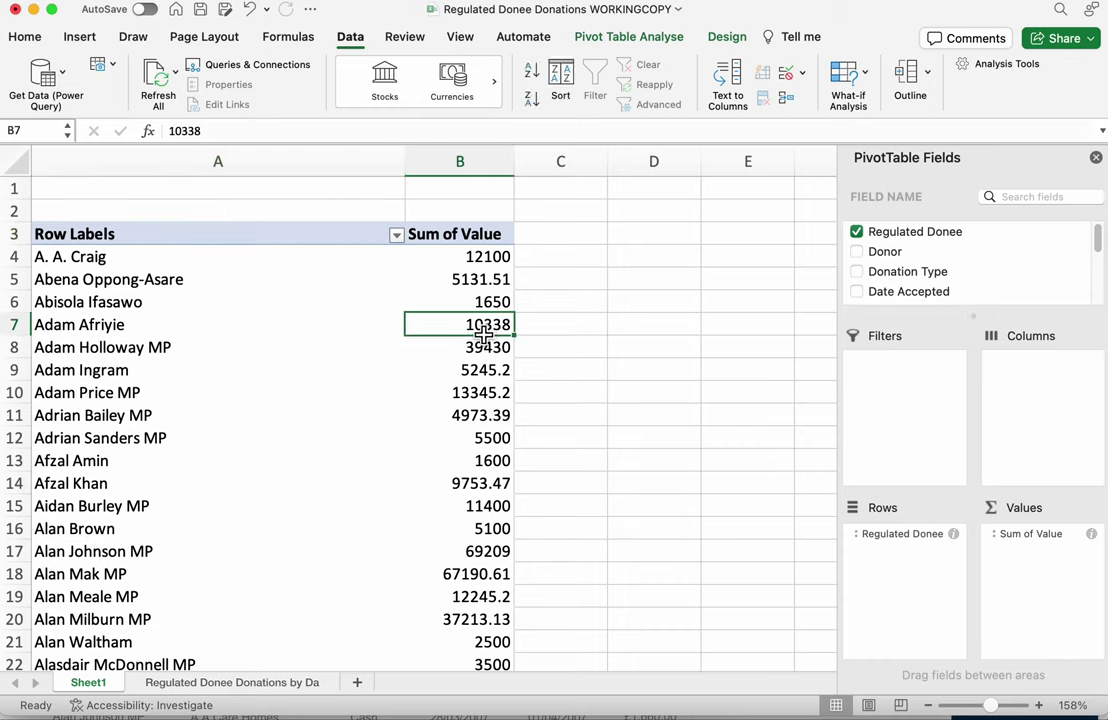
click(475, 483)
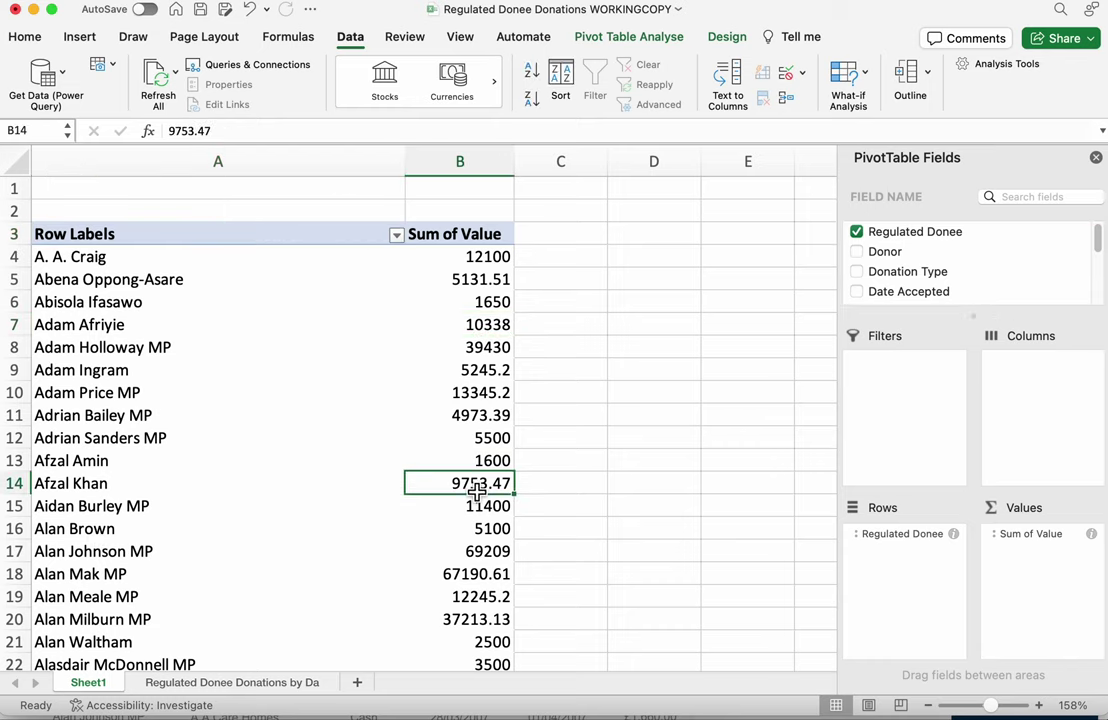
click(534, 105)
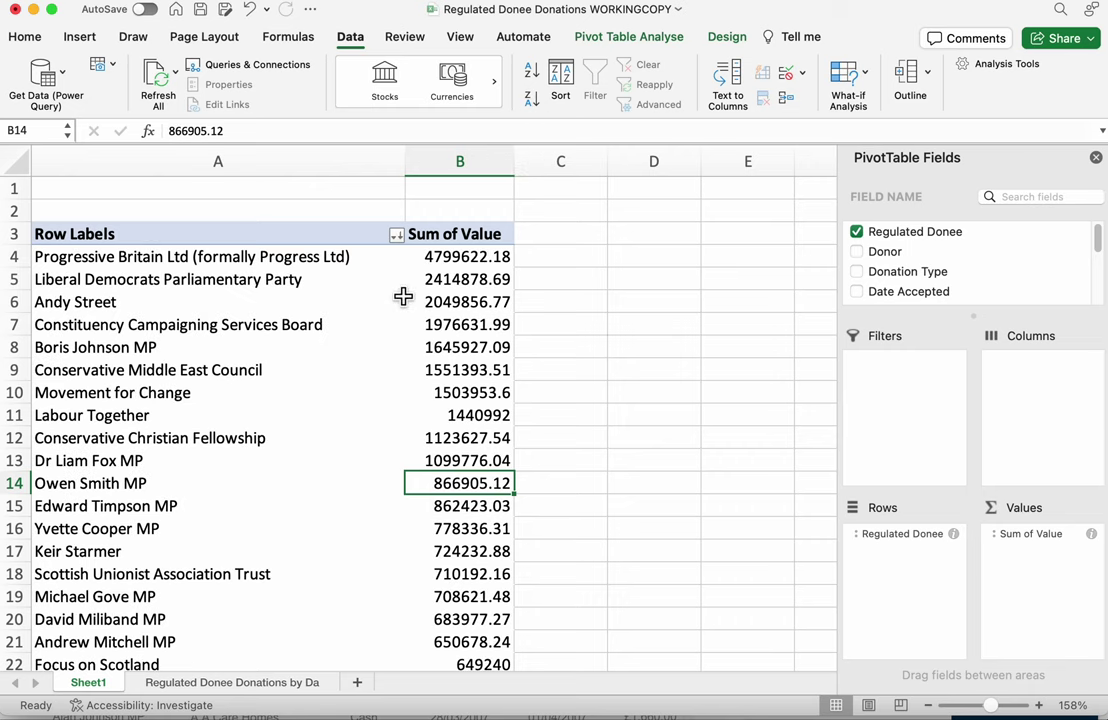
click(70, 265)
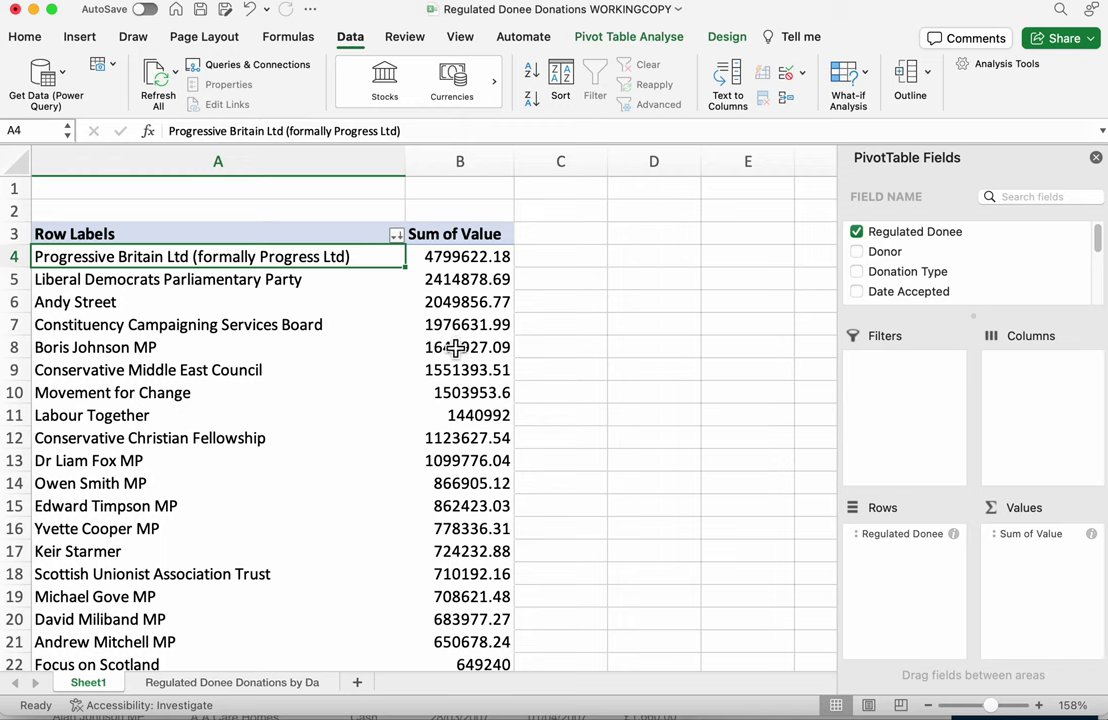
click(304, 286)
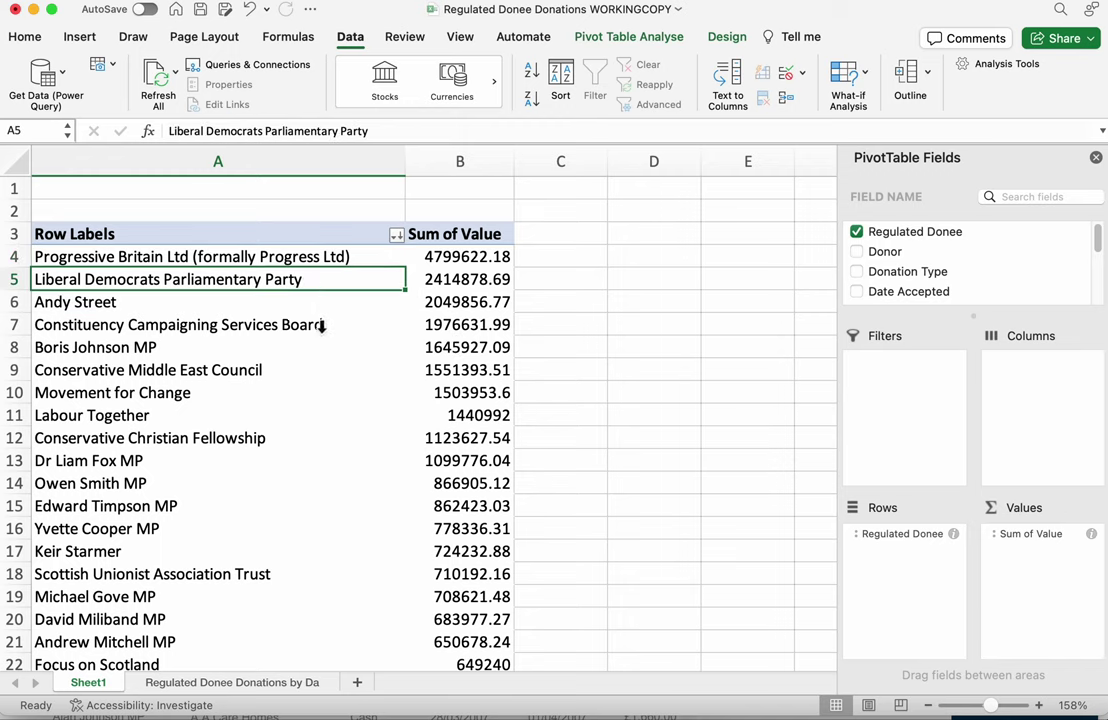
click(323, 310)
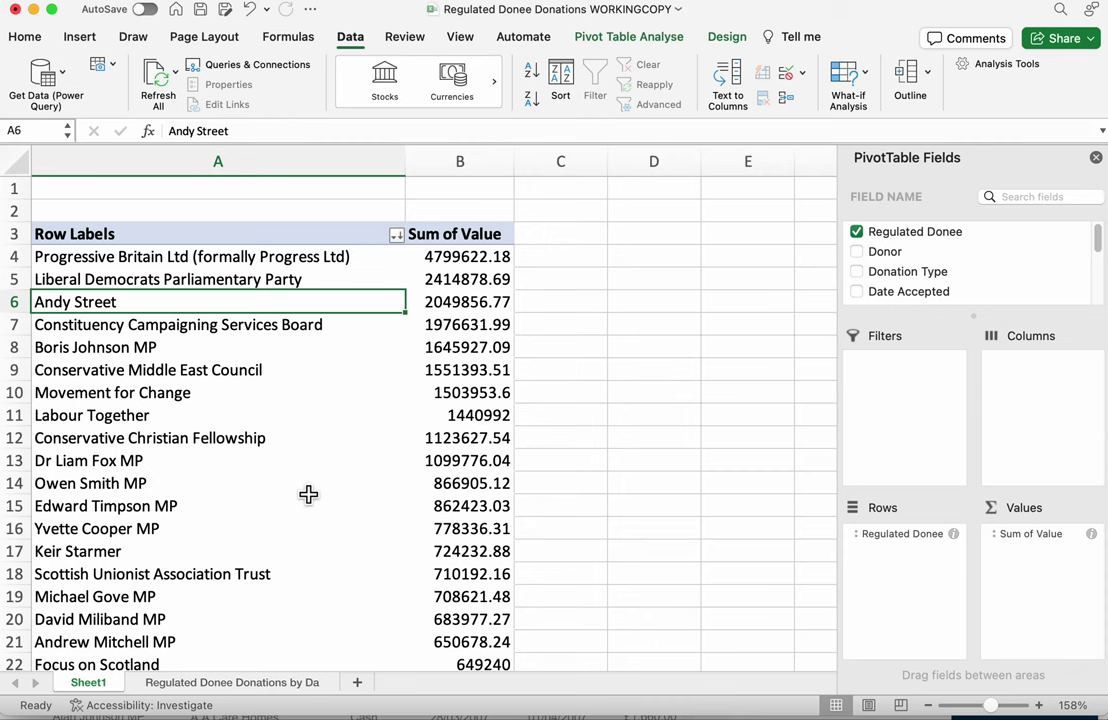
- Return to the Regulated Donee Donations data sheet and switch on filtering for its columns
click(276, 688)
click(266, 415)
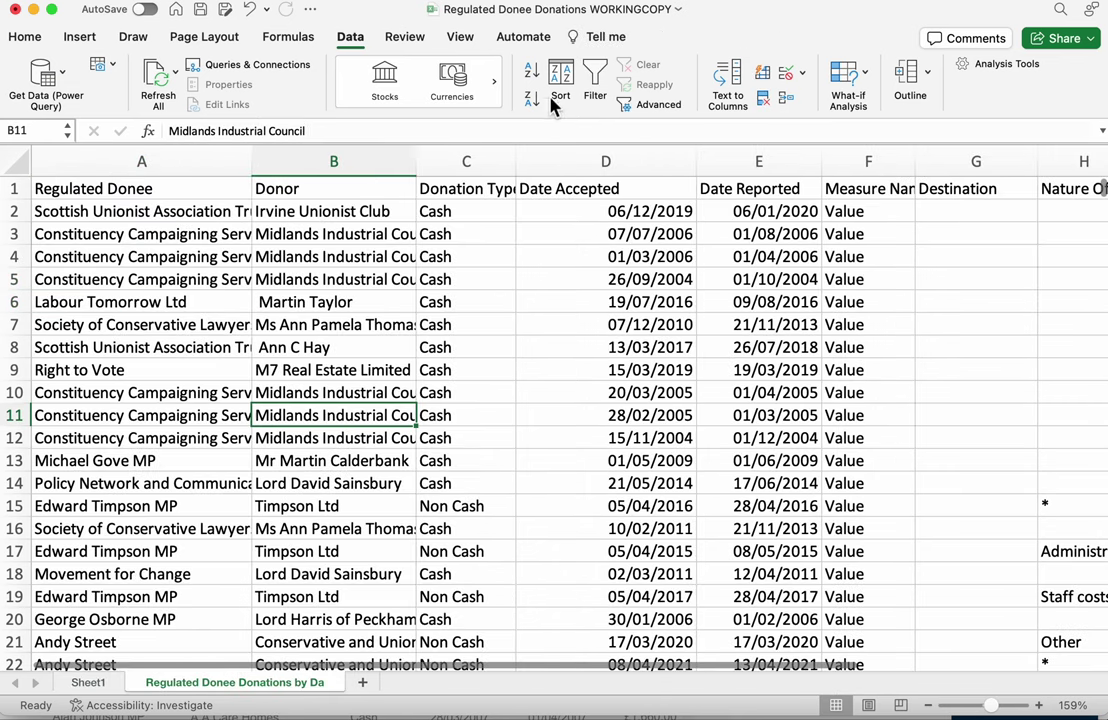
click(594, 82)
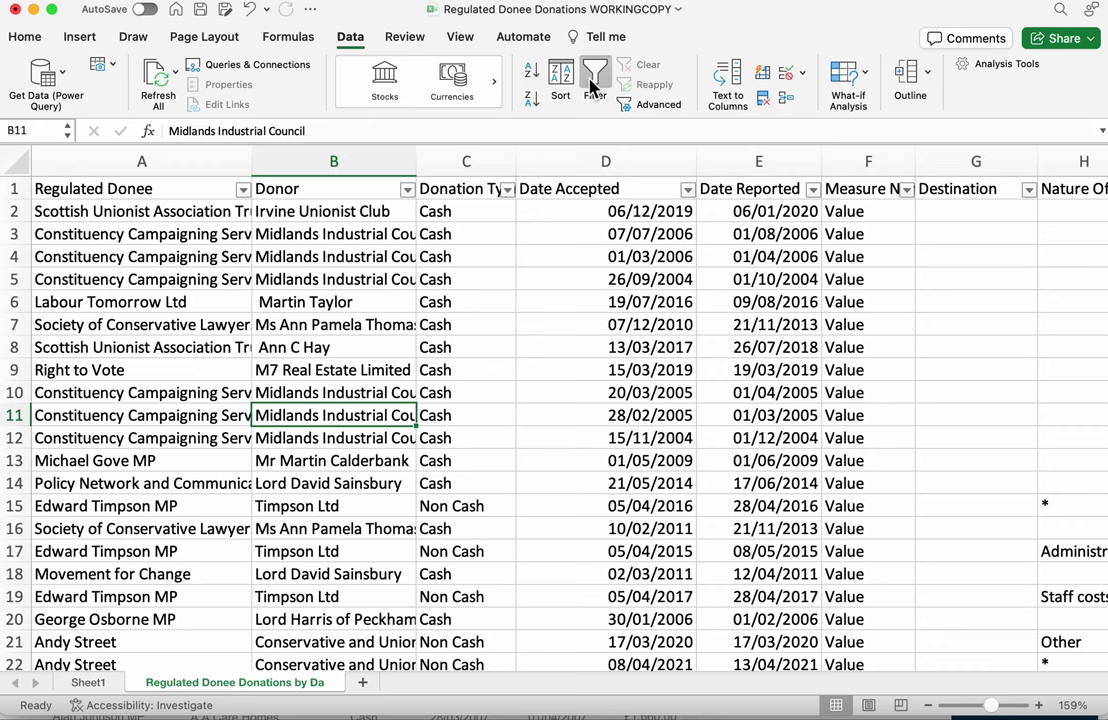
- Filter the Regulated Donee column by the search text "andy st", and reset it by switching filtering off and on
click(245, 192)
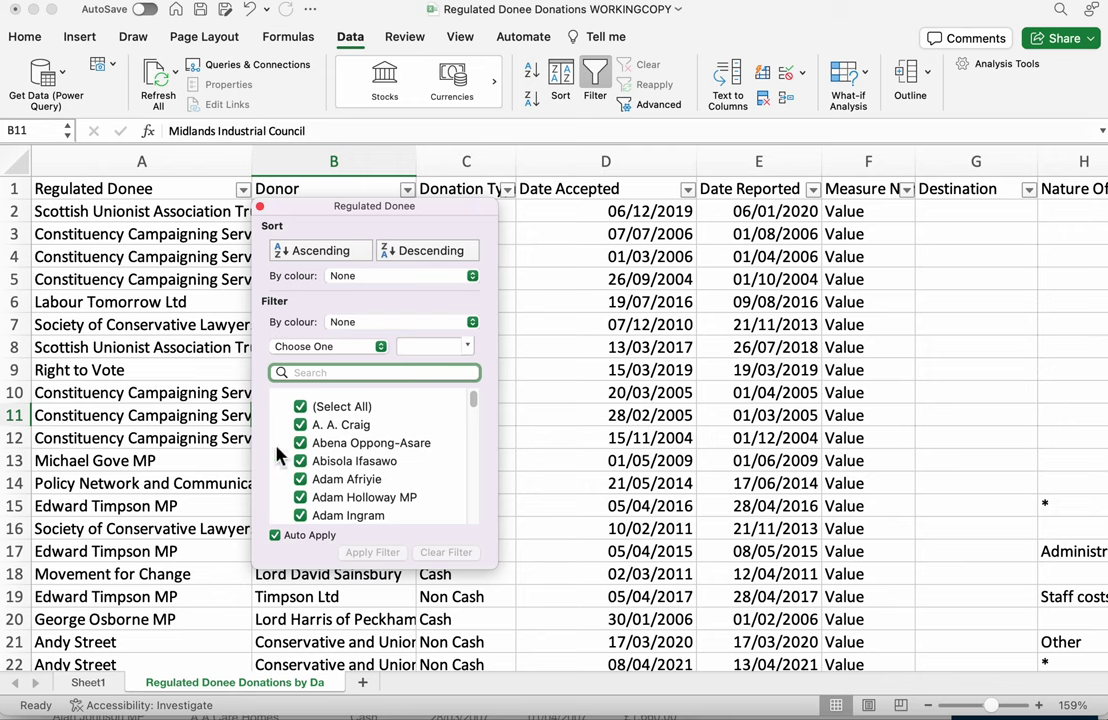
click(303, 408)
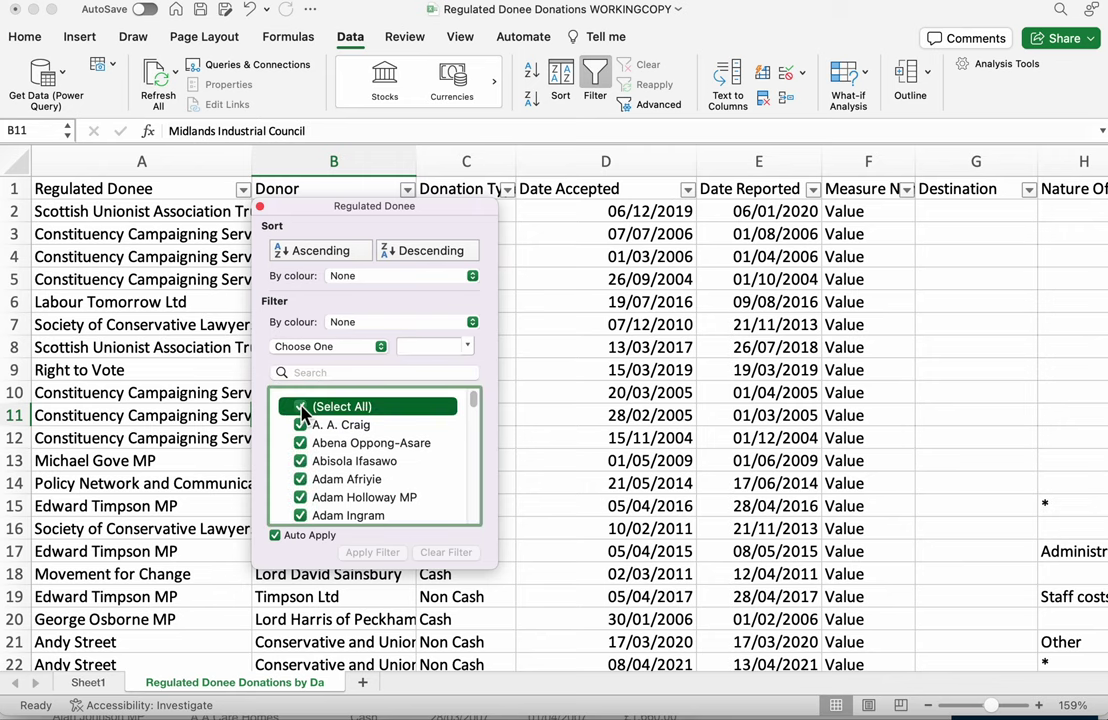
click(291, 371)
text(andy st)
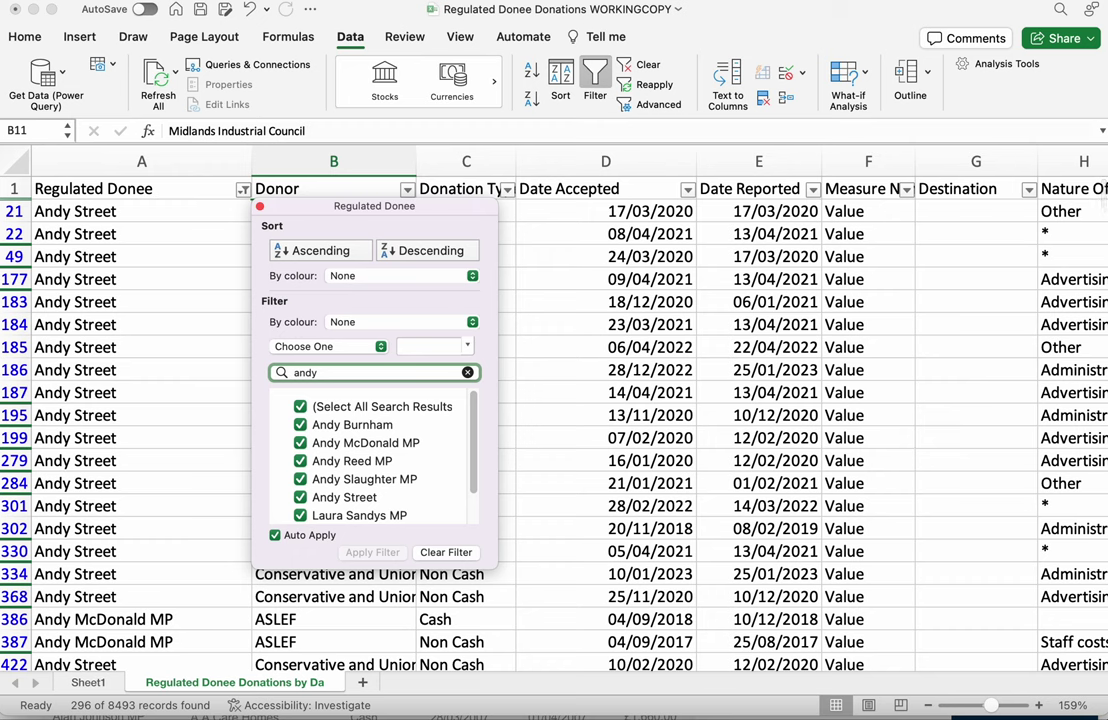
click(143, 447)
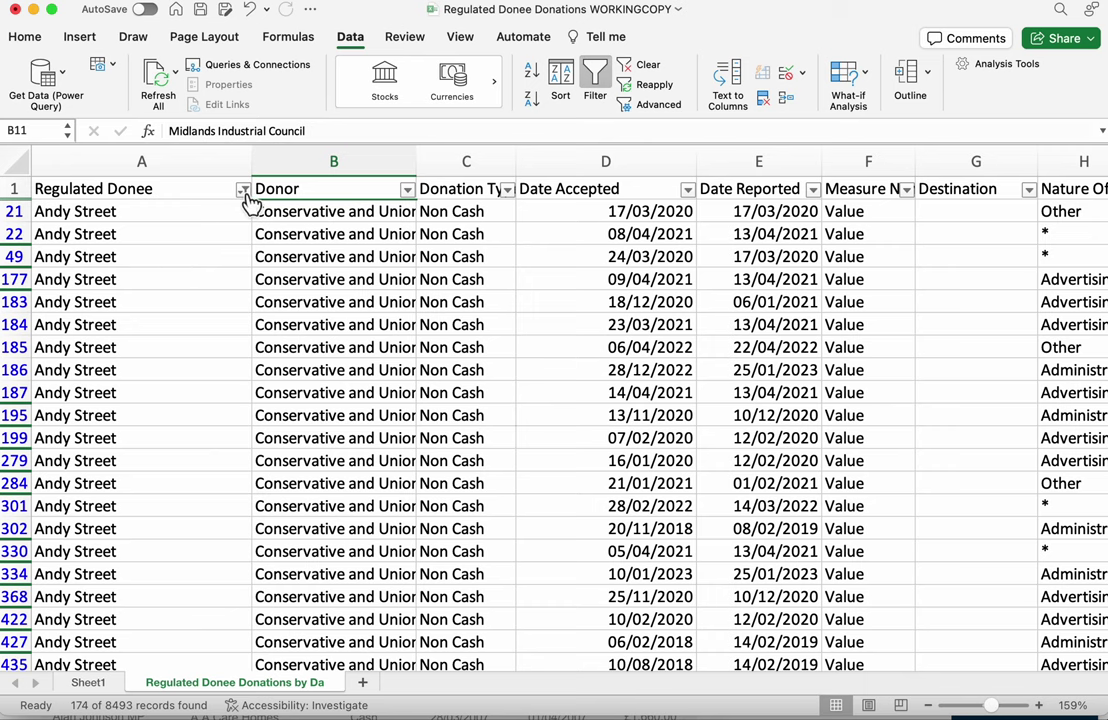
click(596, 80)
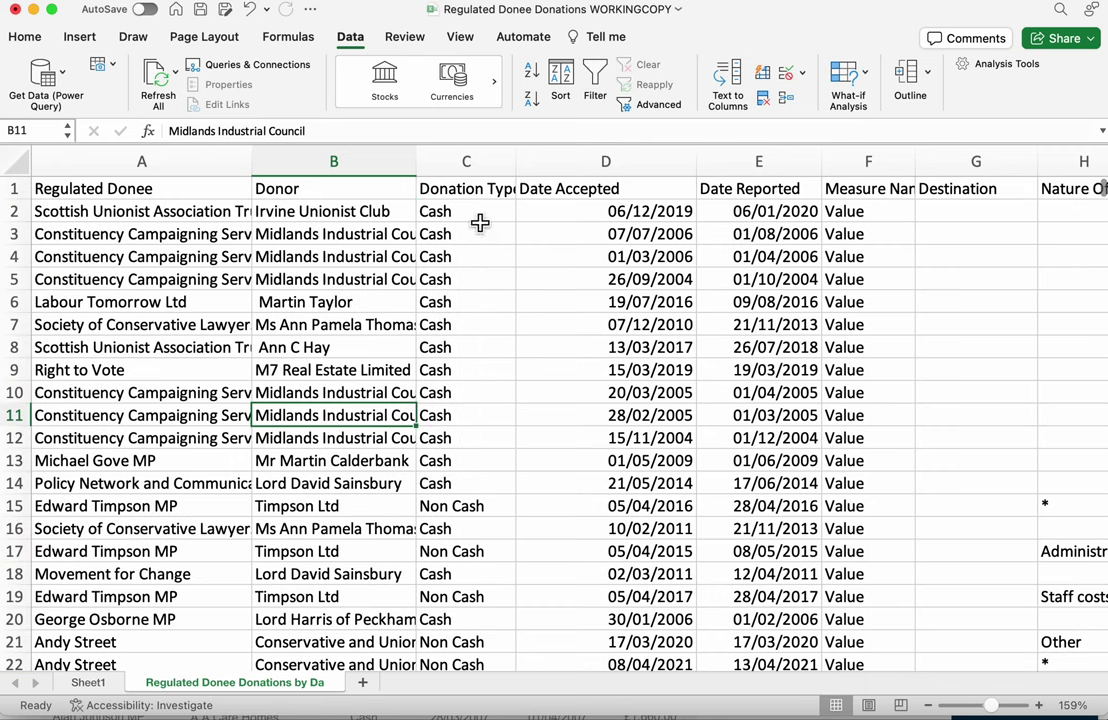
click(595, 76)
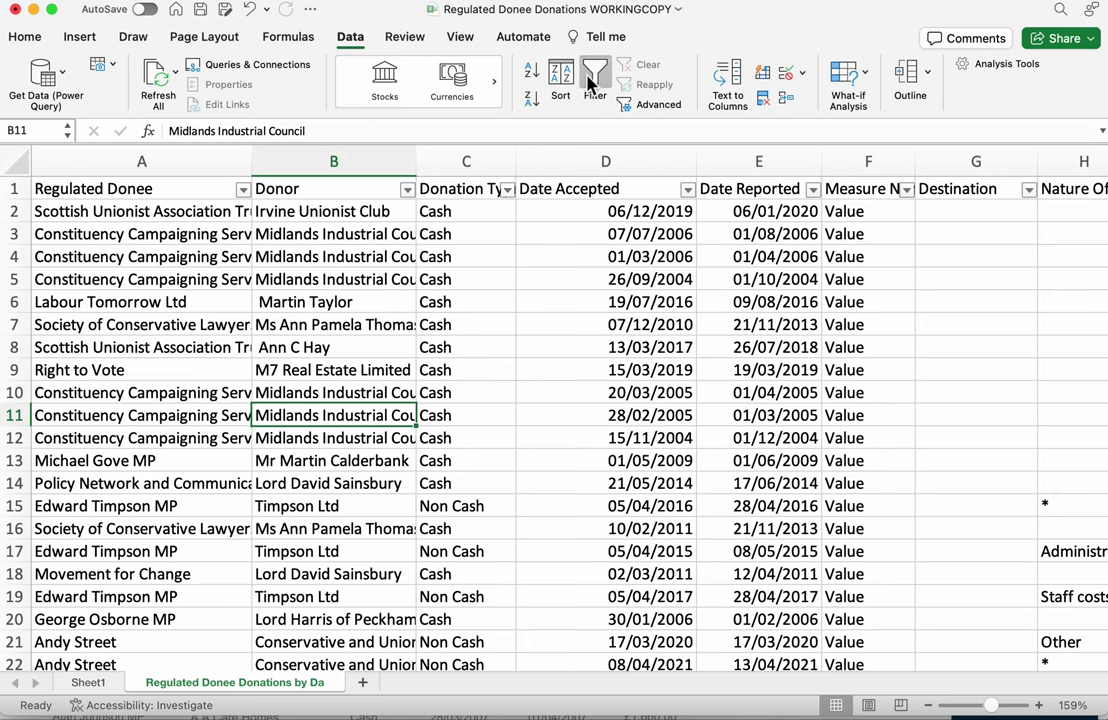
- Filter the Regulated Donee column of the donations data by the search text "andy street"
click(243, 190)
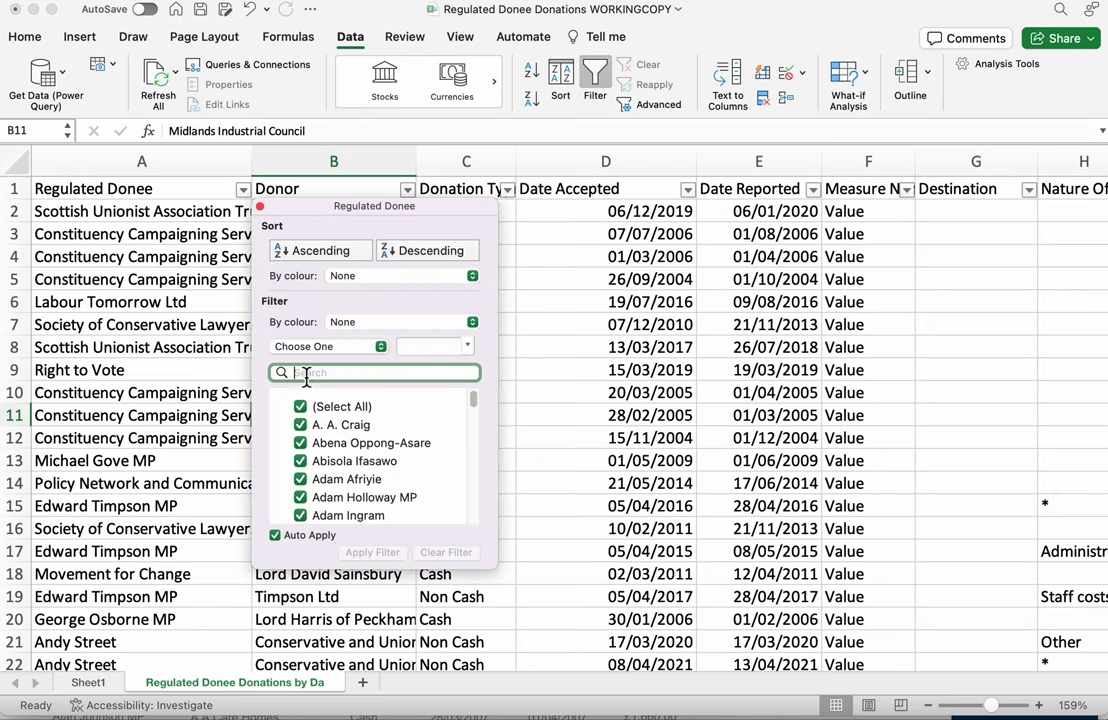
text(andy)
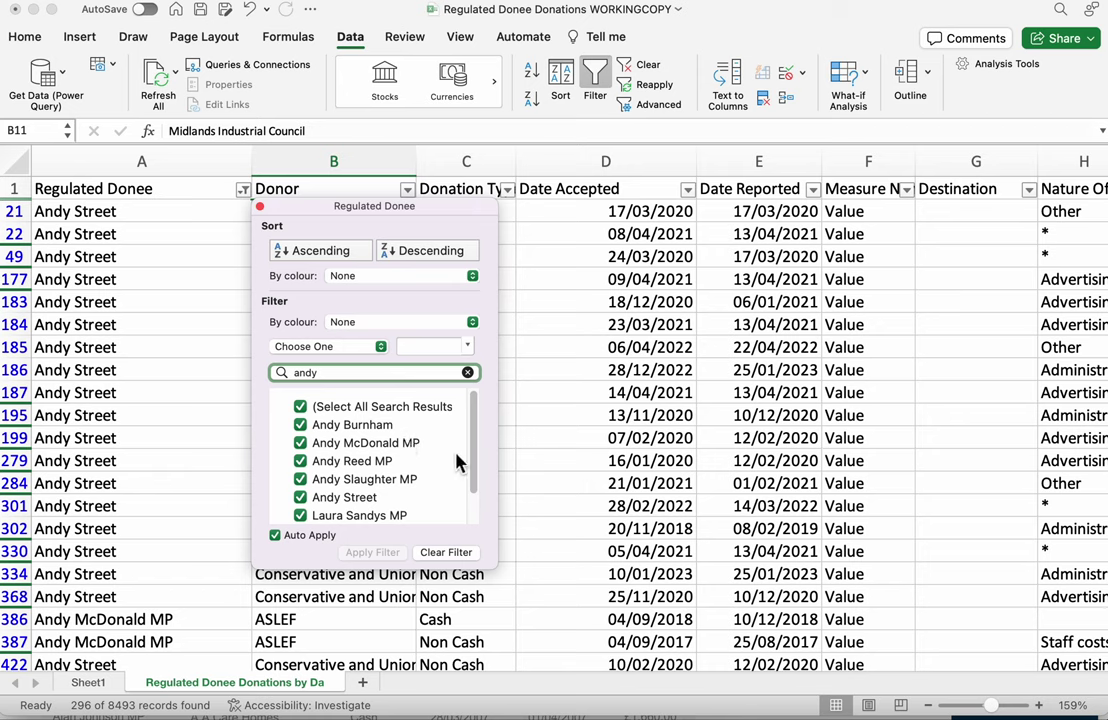
scroll(475, 455, down, 3)
scroll(477, 470, up, 3)
scroll(477, 470, down, 3)
scroll(477, 470, up, 3)
text(stre)
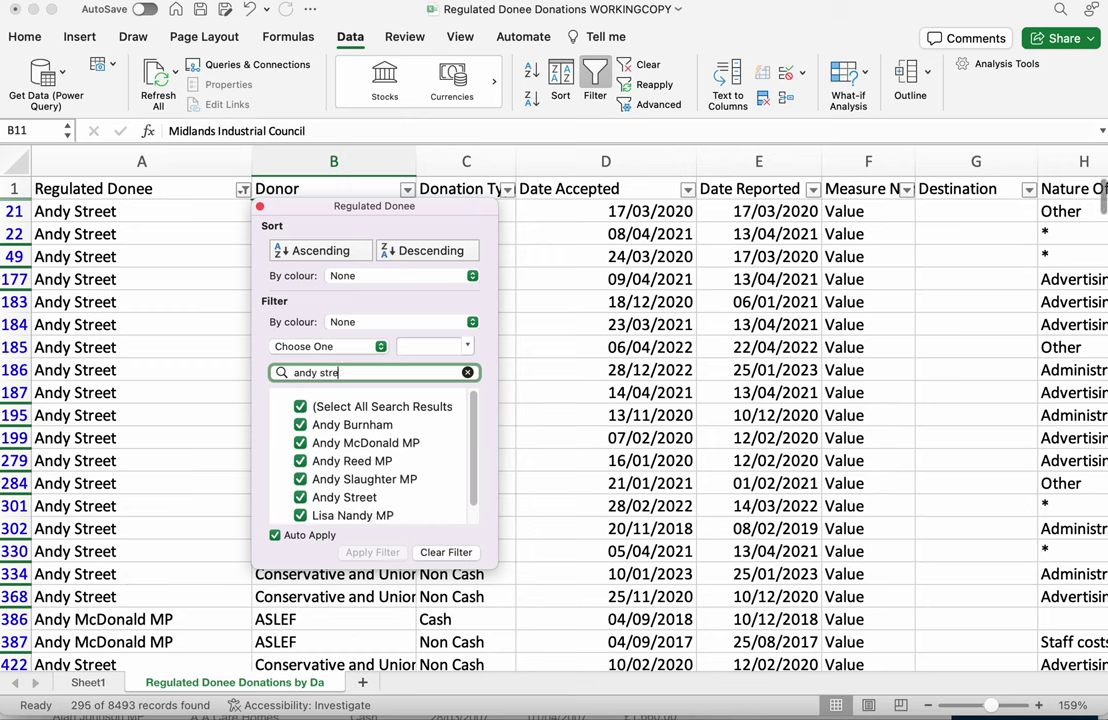
text(et)
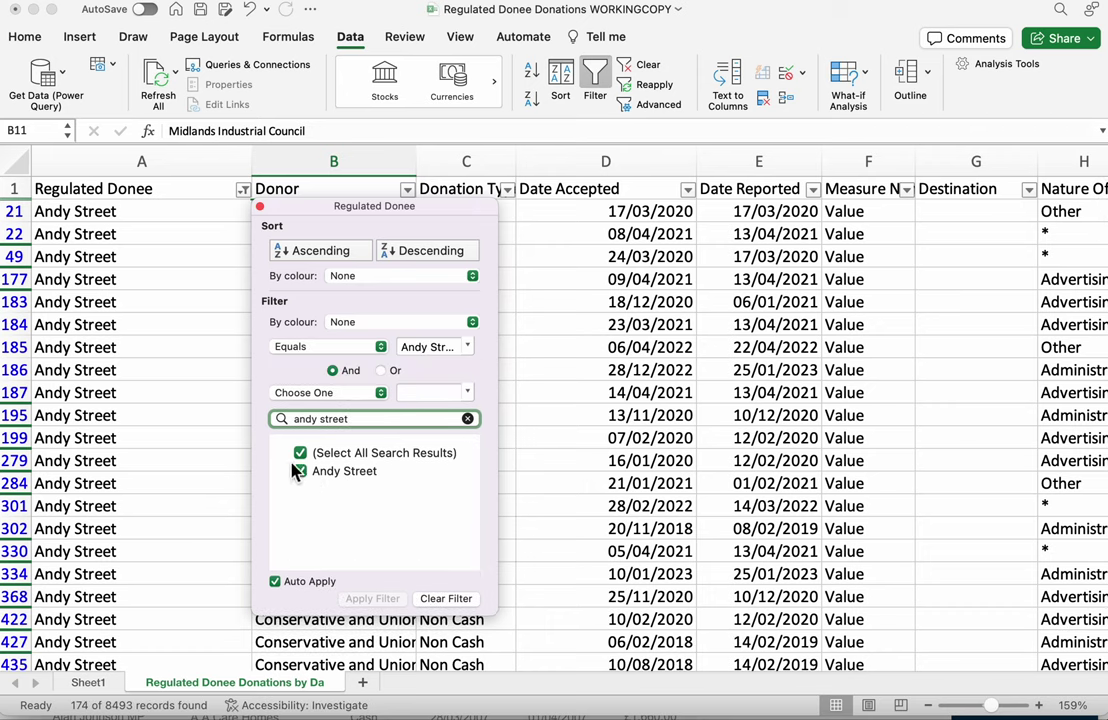
- Review the filtered Andy Street donations, including their donors, nature of donation and values
click(192, 457)
scroll(106, 550, down, 10)
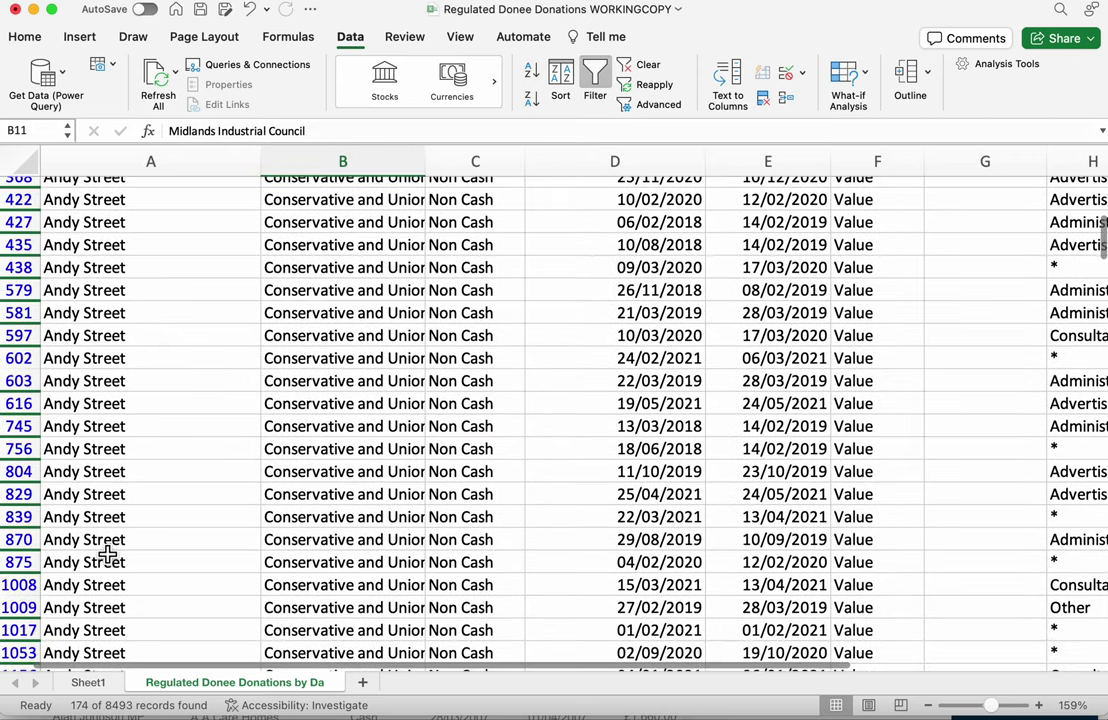
scroll(255, 329, up, 10)
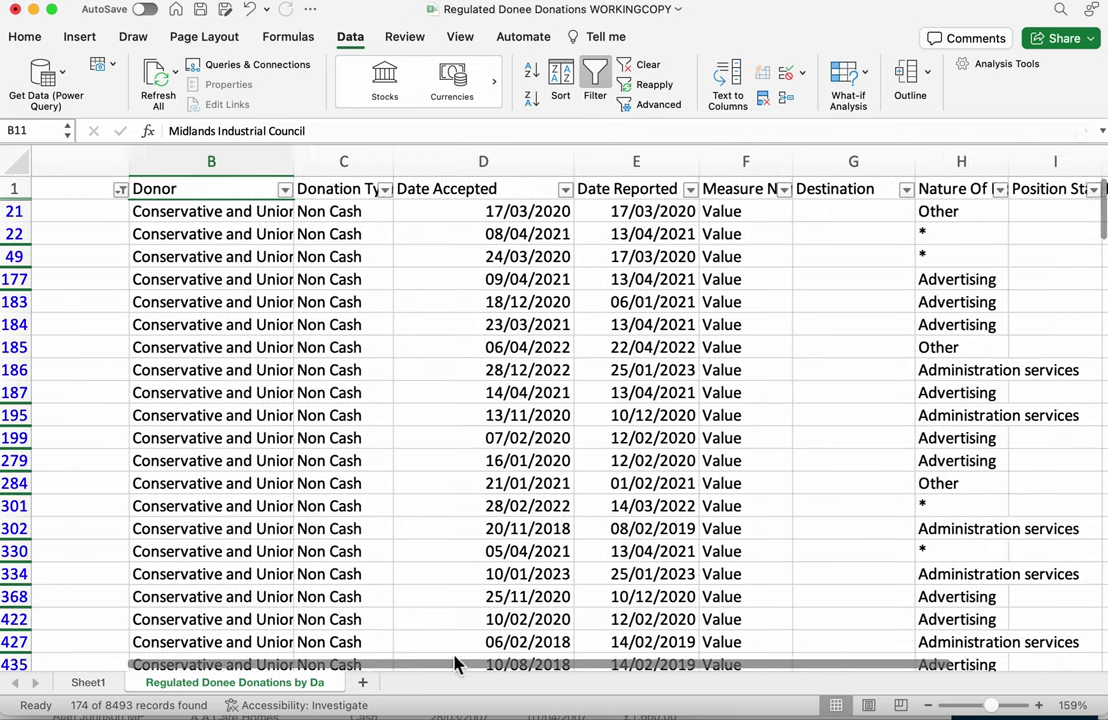
drag(463, 664, 683, 670)
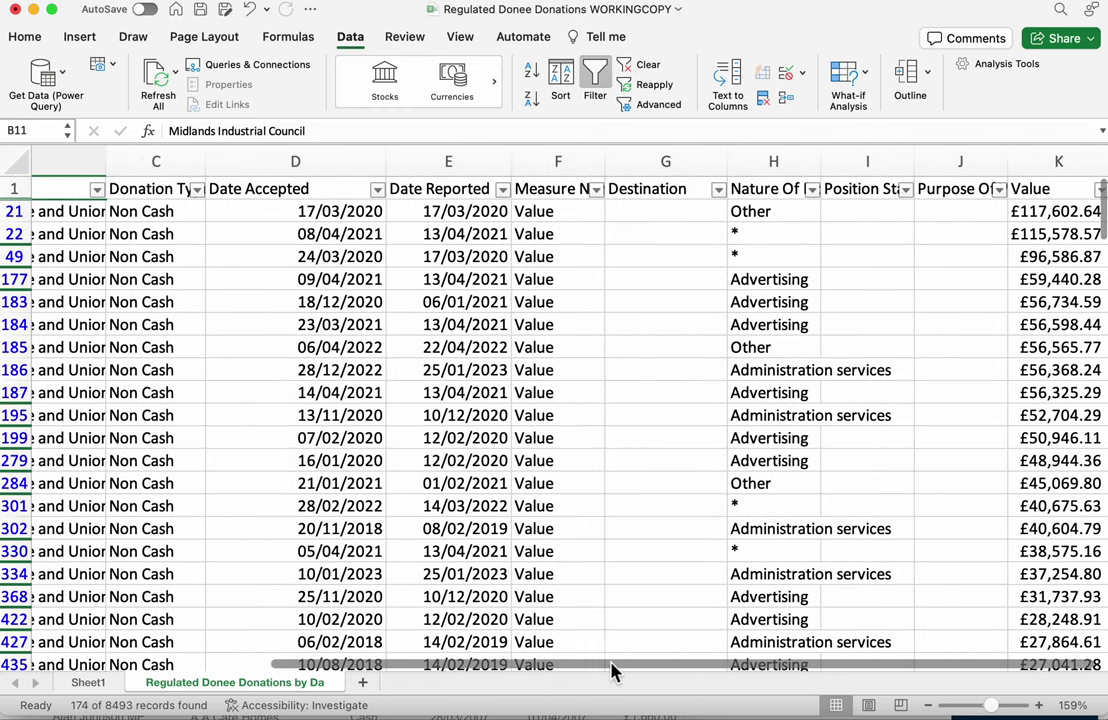
drag(596, 670, 310, 640)
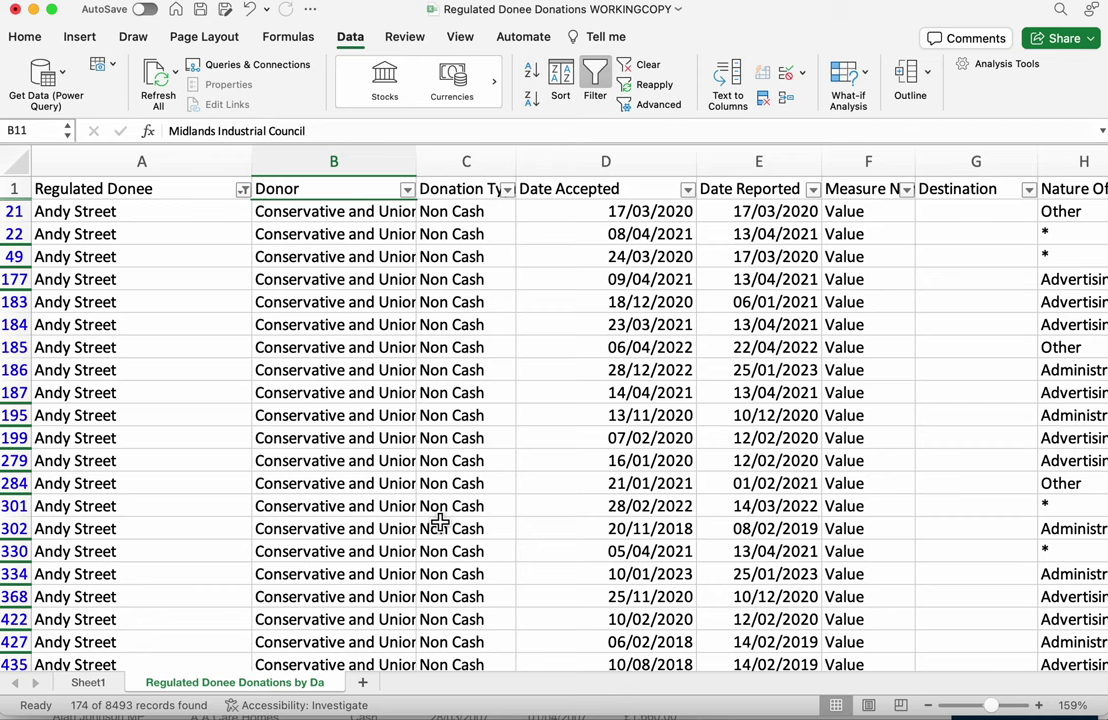
- Return to the pivot table on Sheet1 and replace Regulated Donee with Destination as the row field
click(88, 682)
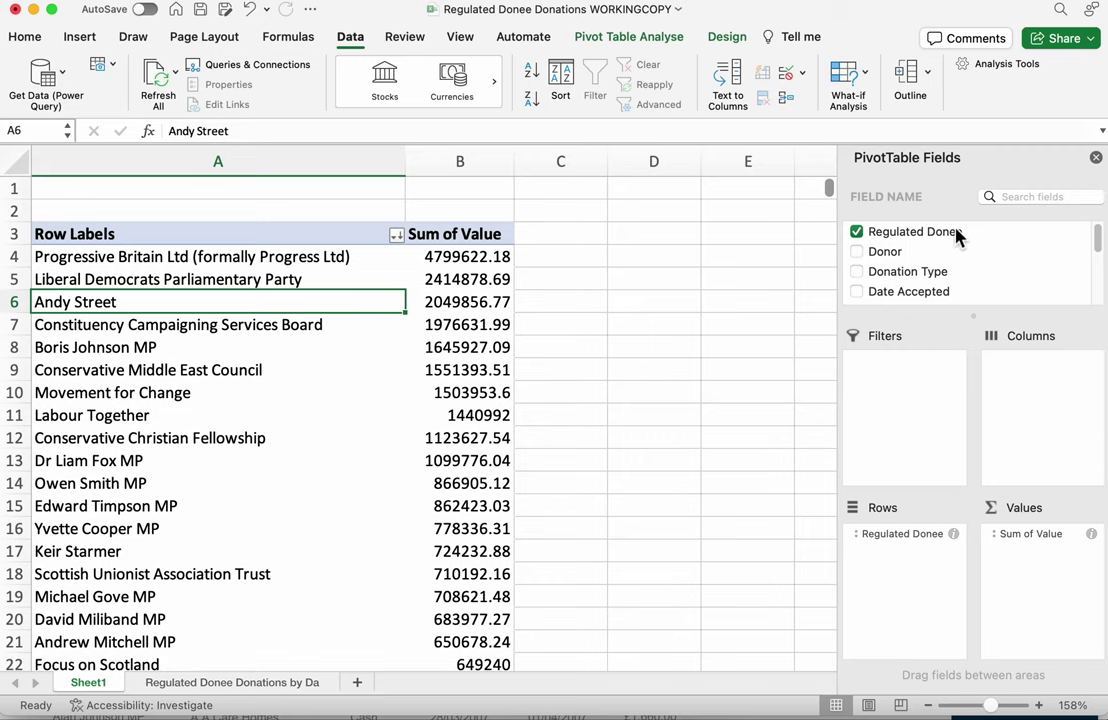
drag(915, 540, 970, 280)
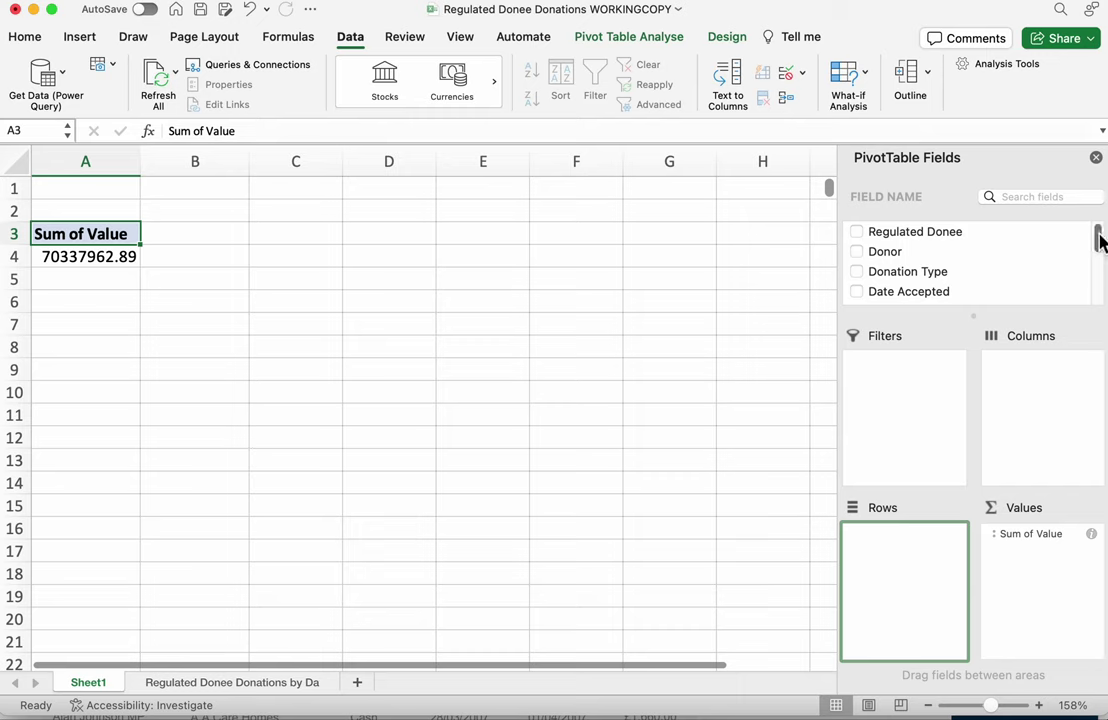
drag(1100, 237, 1096, 263)
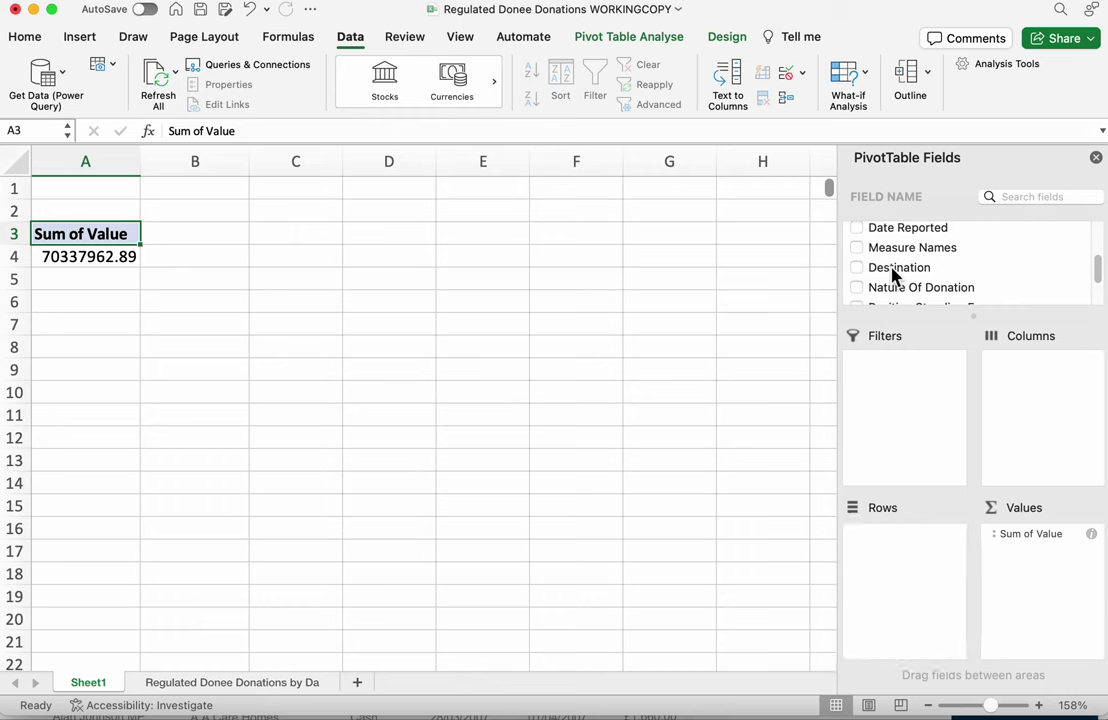
drag(895, 275, 915, 561)
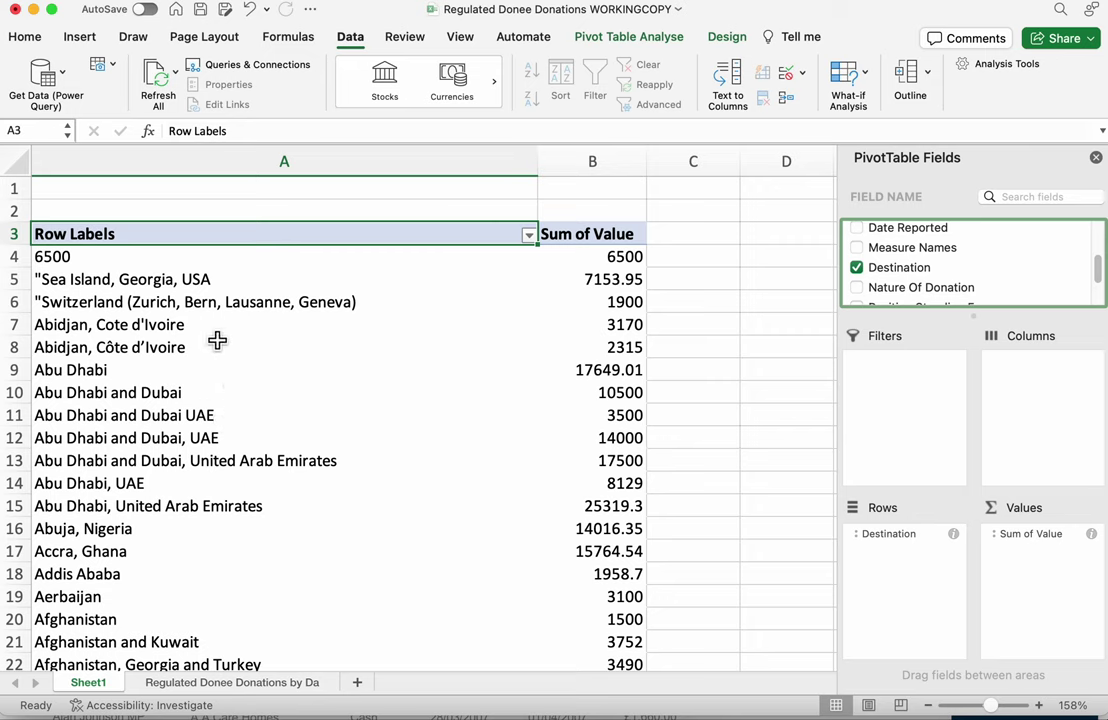
- Sort the destinations by Sum of Value from largest to smallest and check the blank and Hong Kong entries
click(116, 254)
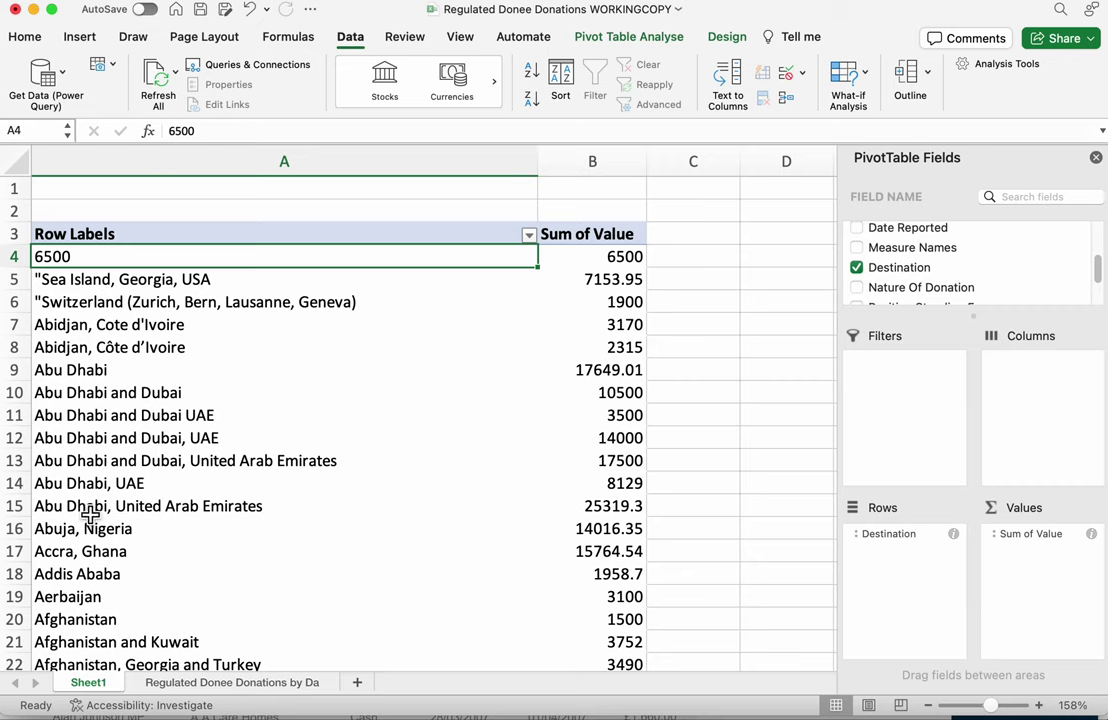
scroll(178, 450, down, 3)
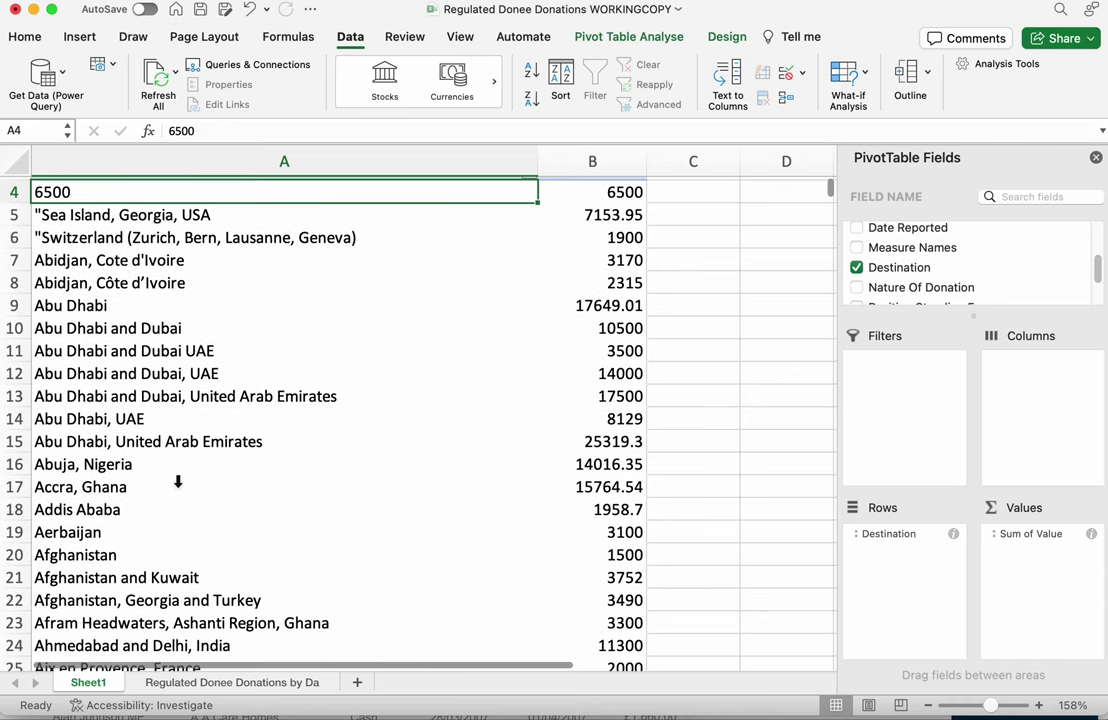
scroll(237, 321, up, 2)
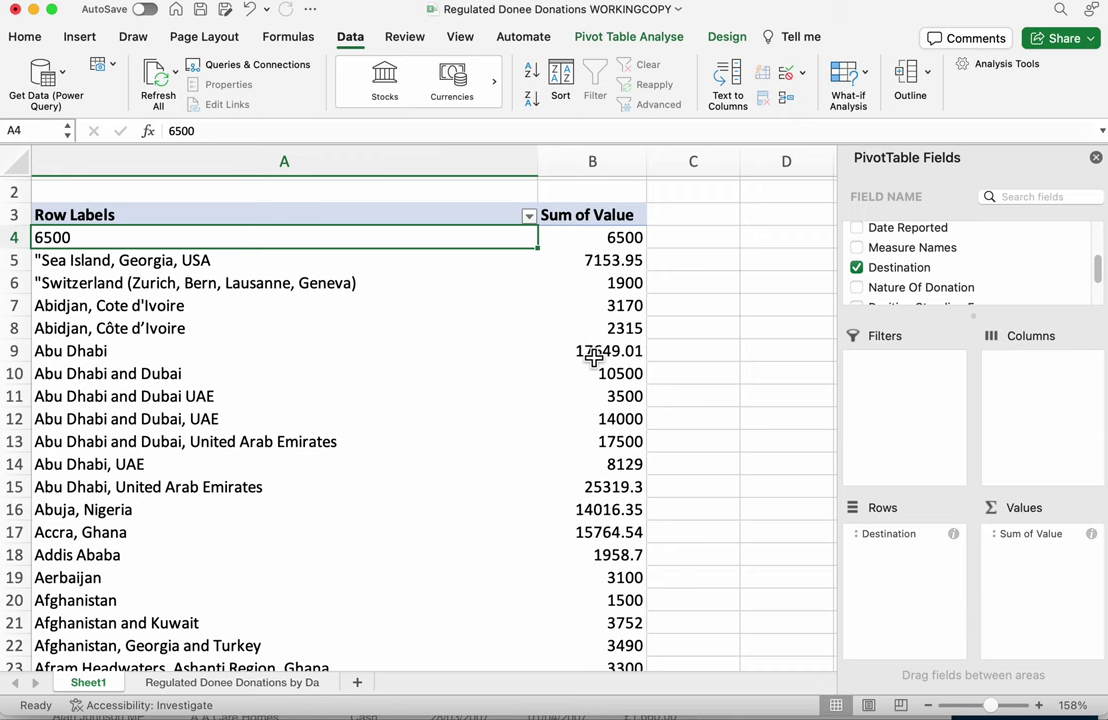
click(605, 284)
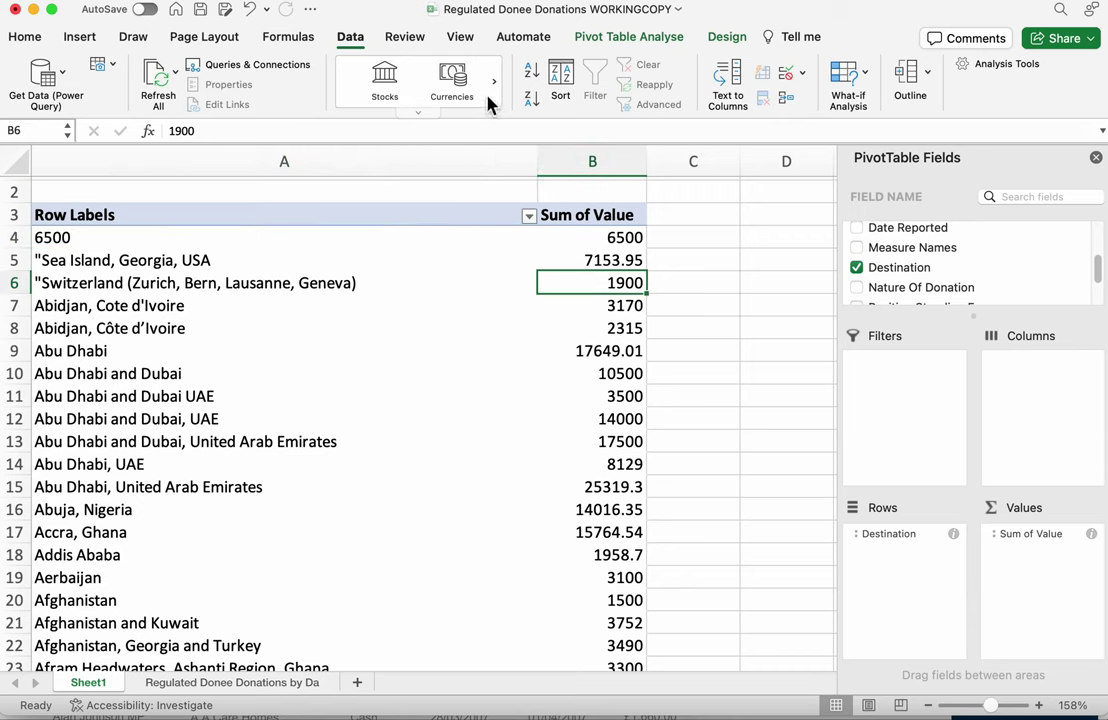
click(533, 101)
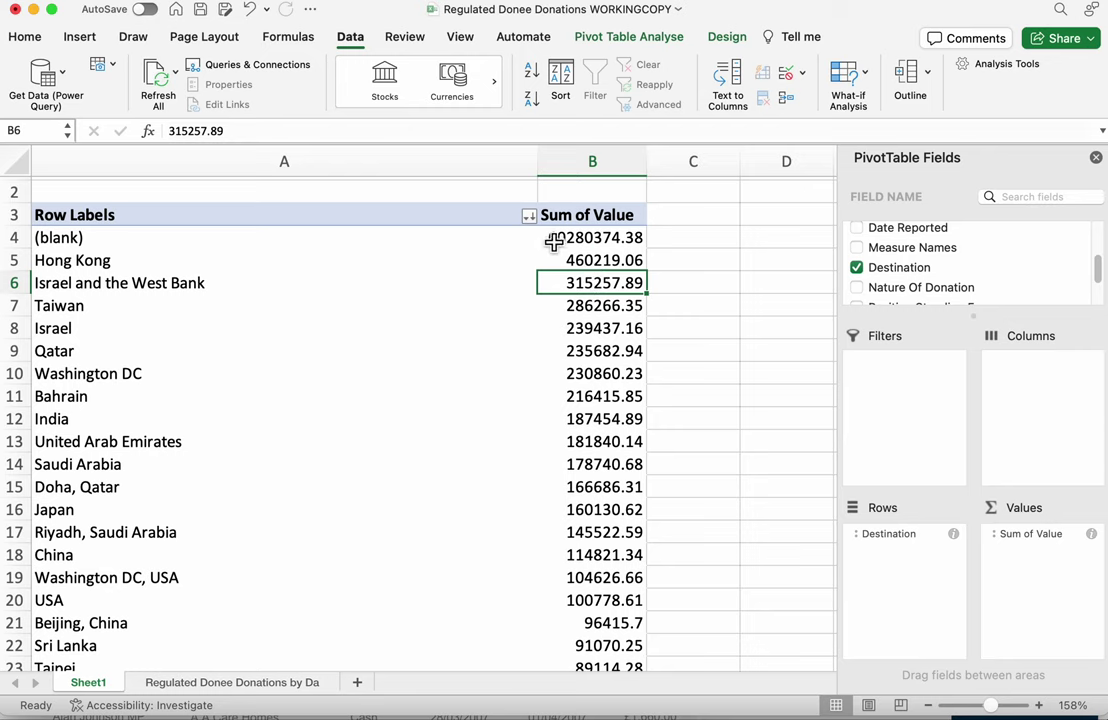
click(90, 238)
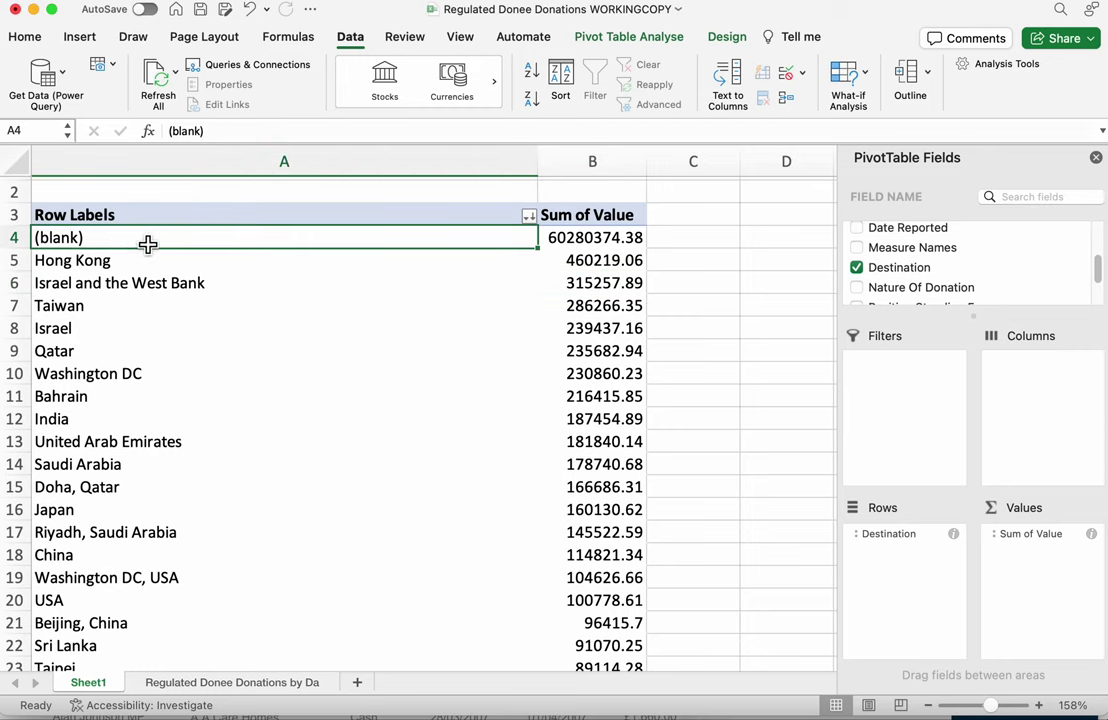
click(580, 262)
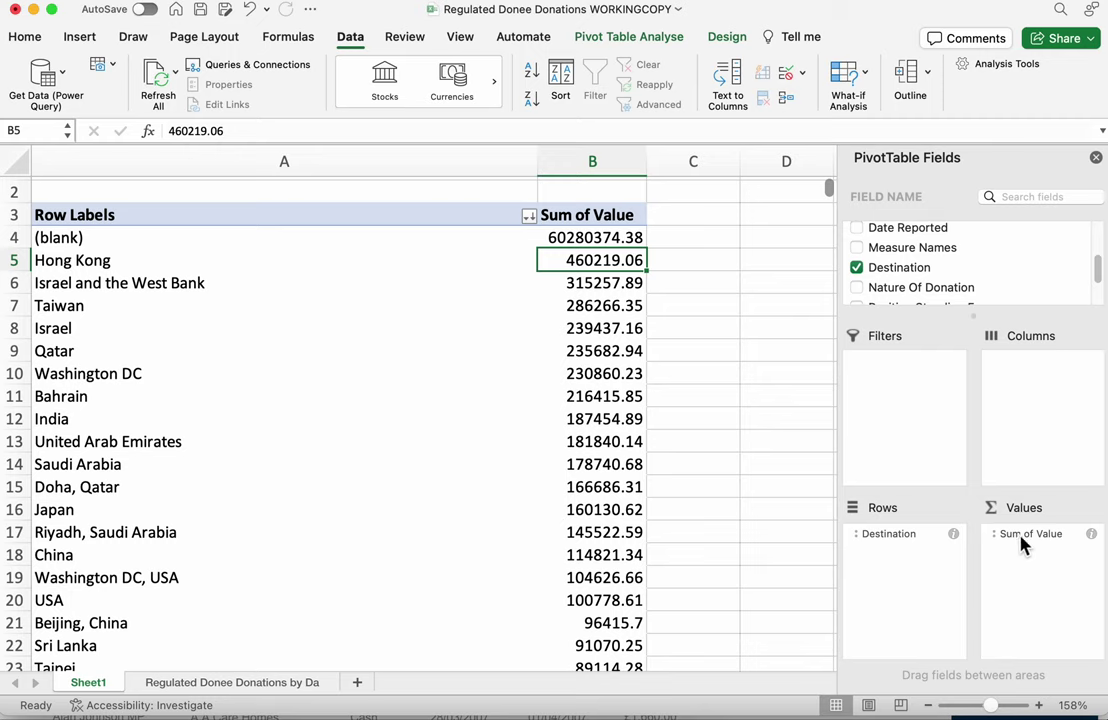
- Replace Sum of Value with Count of Destination in the pivot table and check the counts for several Abu Dhabi and Afghanistan entries
drag(1027, 549, 1000, 280)
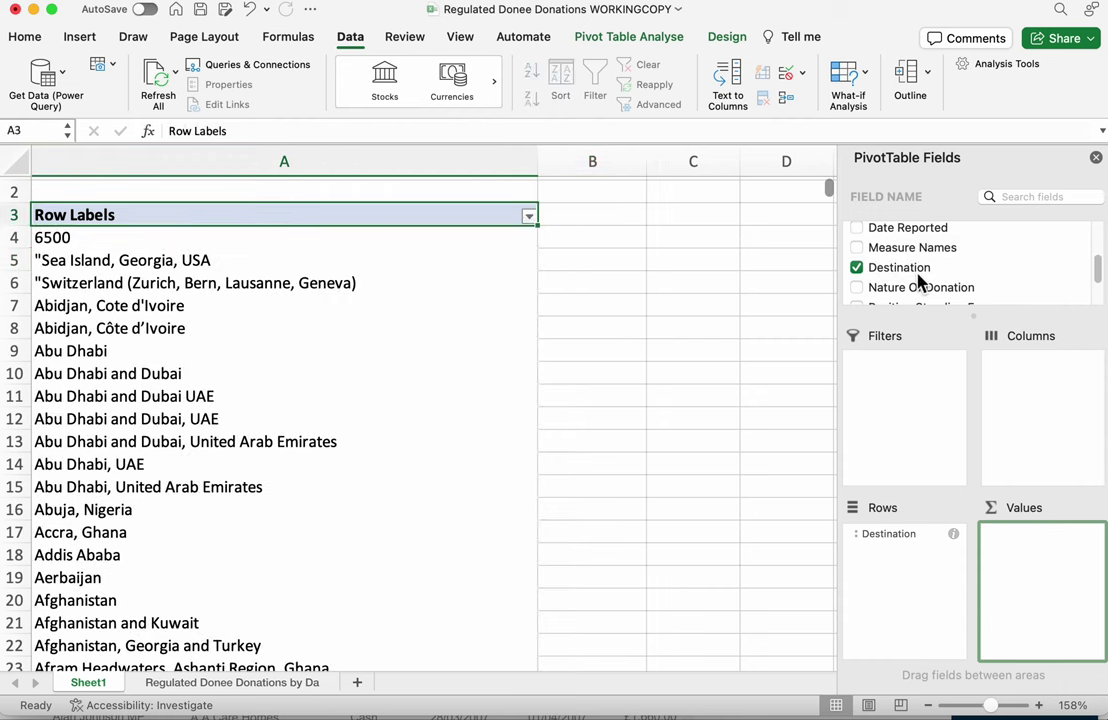
drag(899, 275, 1056, 567)
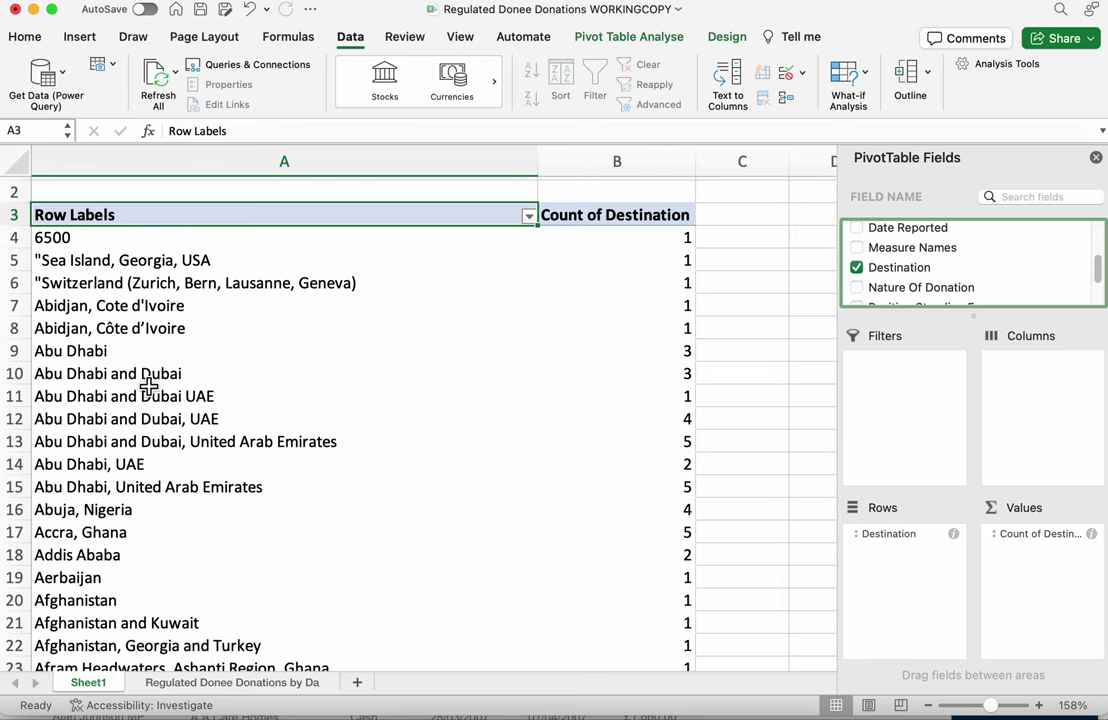
click(679, 355)
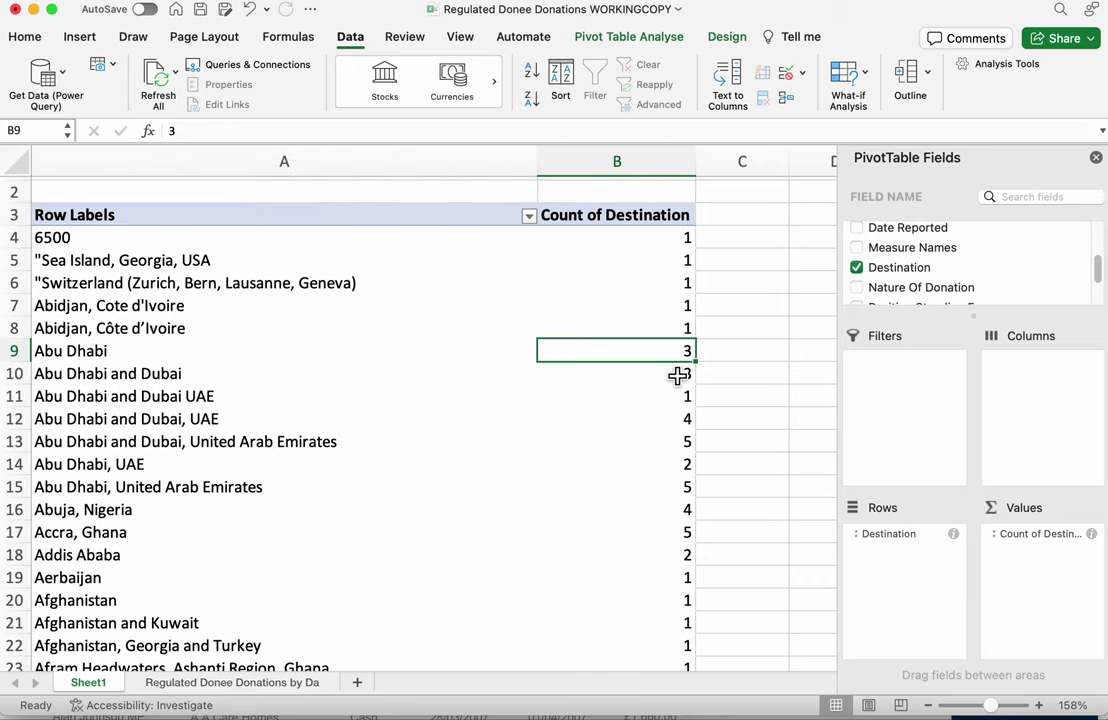
click(679, 376)
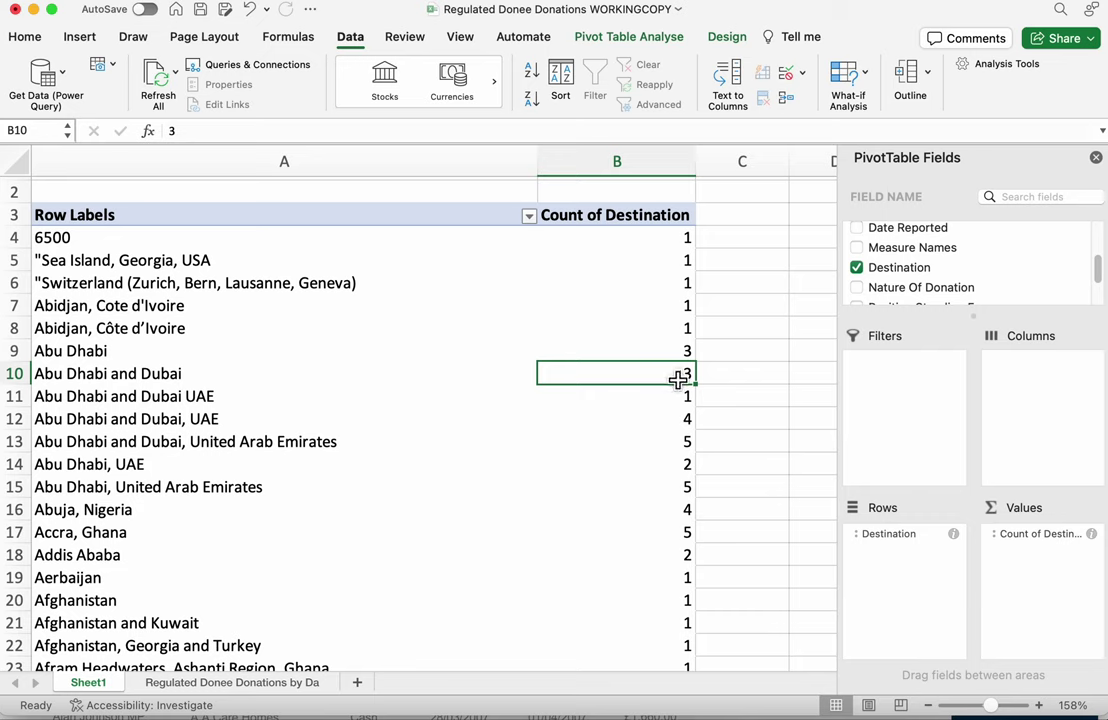
click(686, 600)
click(681, 624)
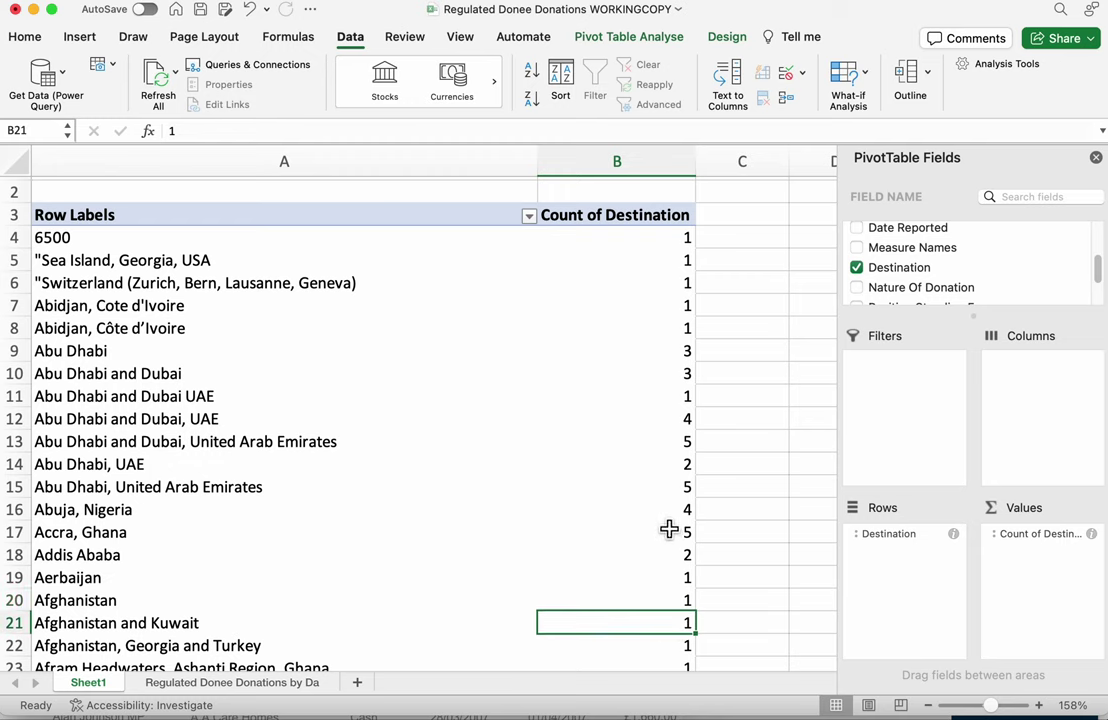
- Sort the destinations by Count of Destination from largest to smallest
click(661, 251)
click(660, 245)
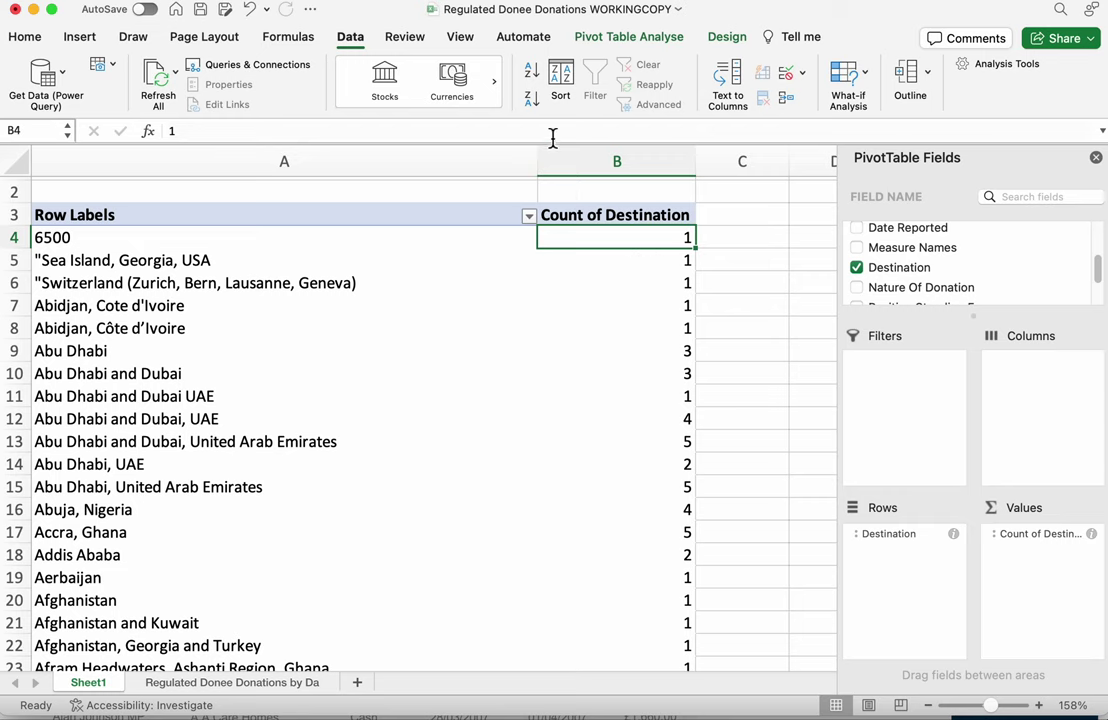
click(532, 106)
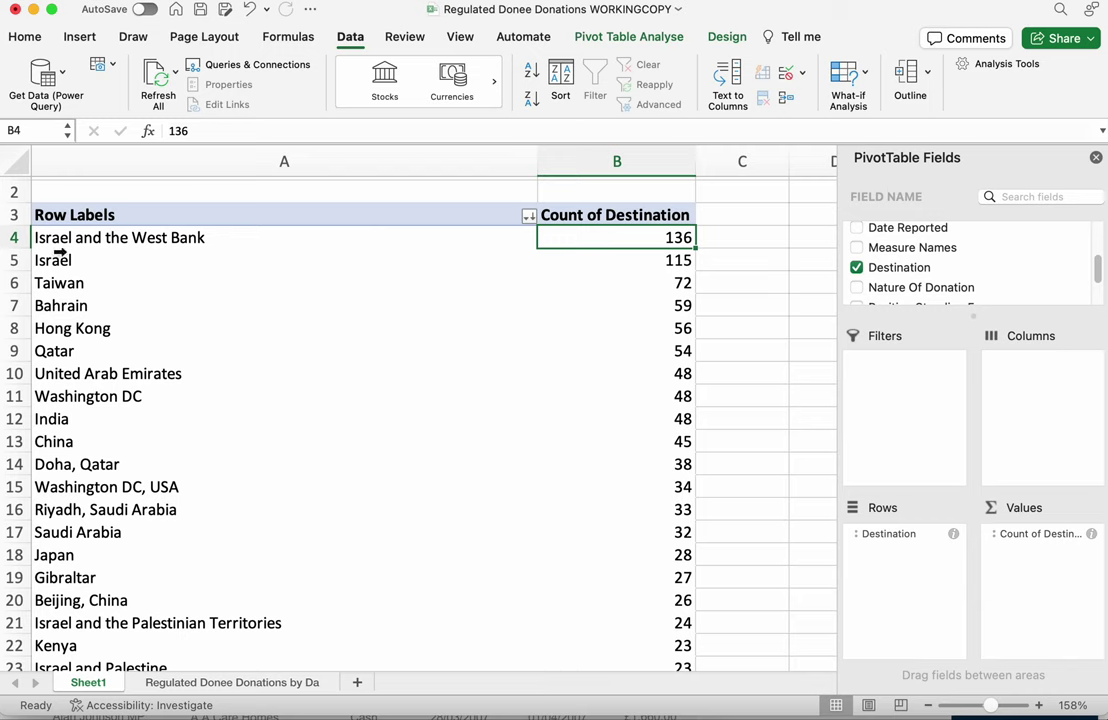
- Examine the sorted destination list for differently worded entries covering Israel and the Palestinian territories
drag(87, 245, 90, 264)
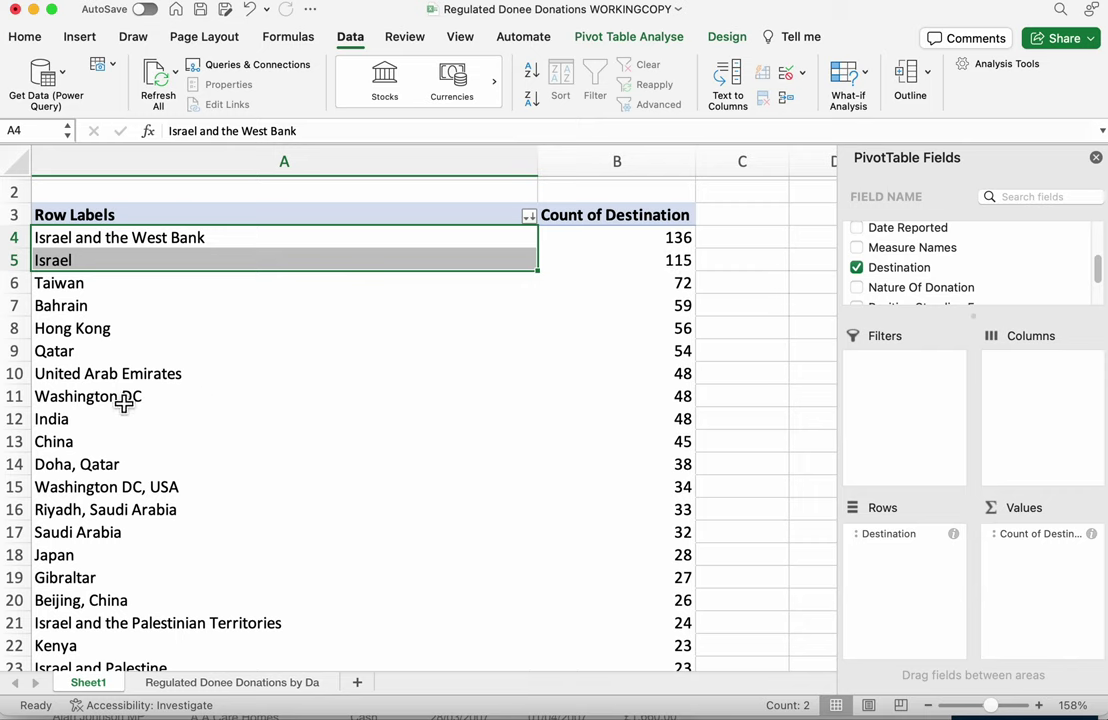
click(99, 632)
scroll(158, 603, down, 3)
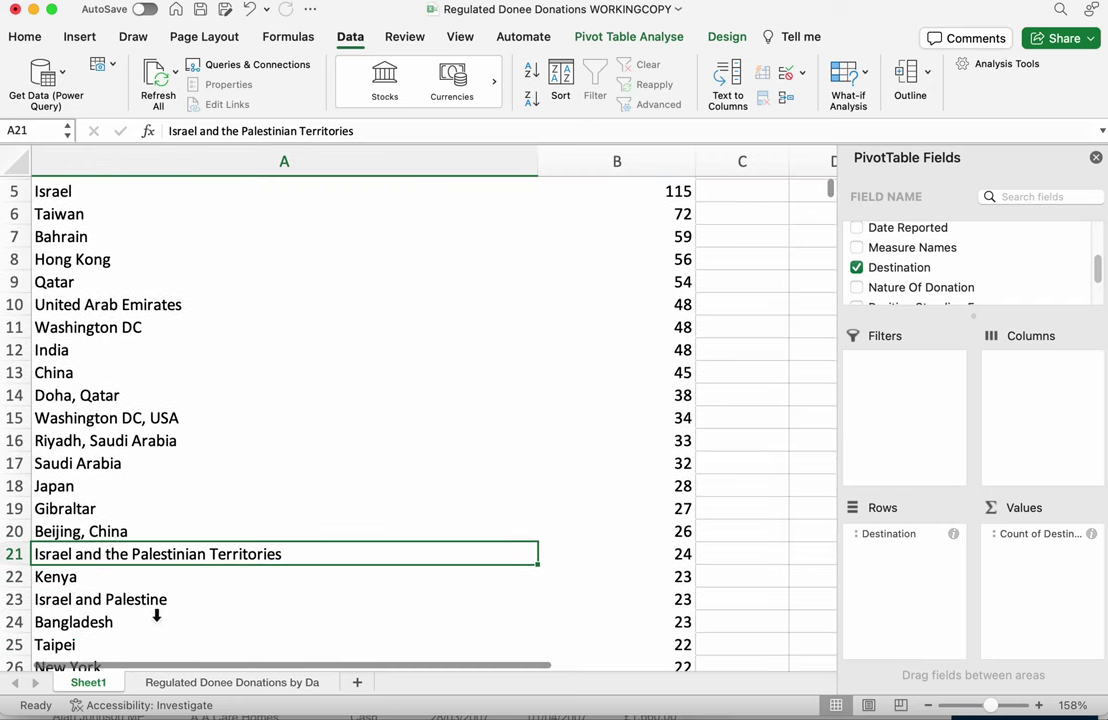
click(150, 604)
scroll(154, 607, down, 1)
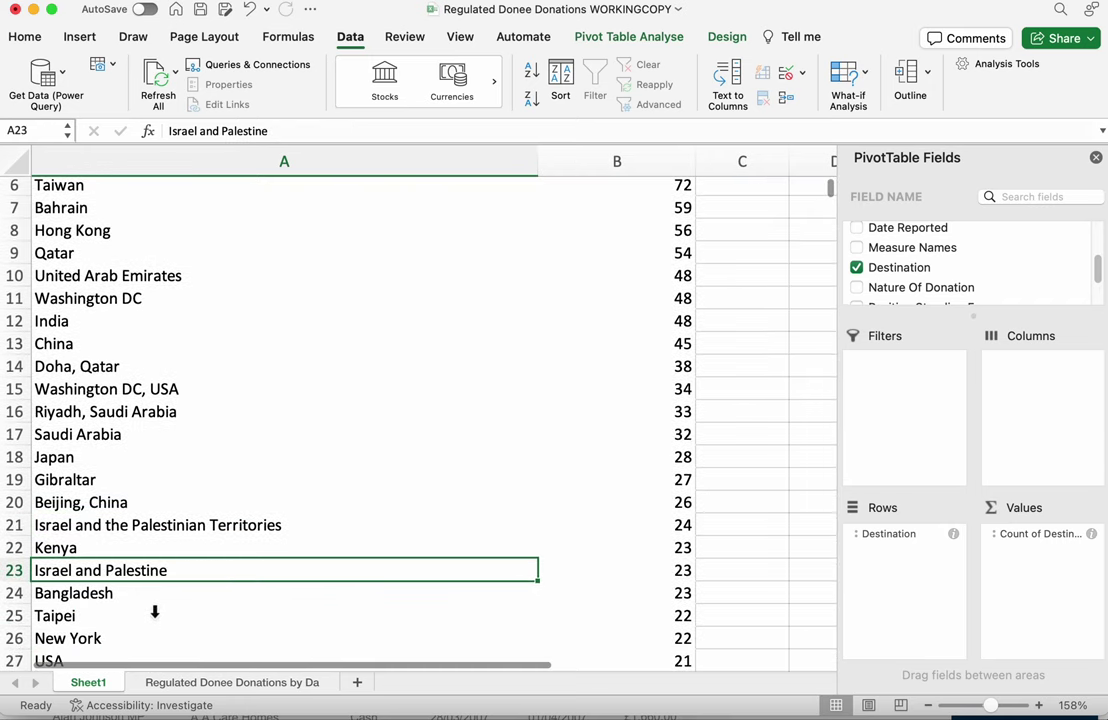
scroll(157, 600, up, 5)
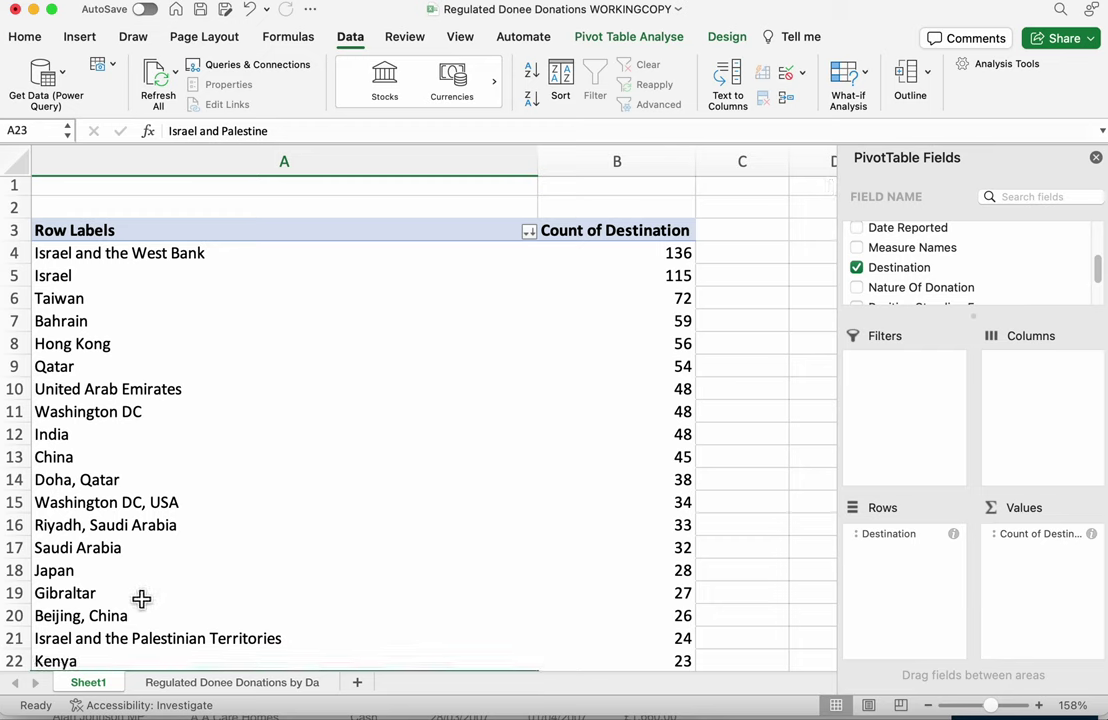
- Examine the destination list for separate entries covering the United States, such as Washington DC, New York and USA
click(95, 420)
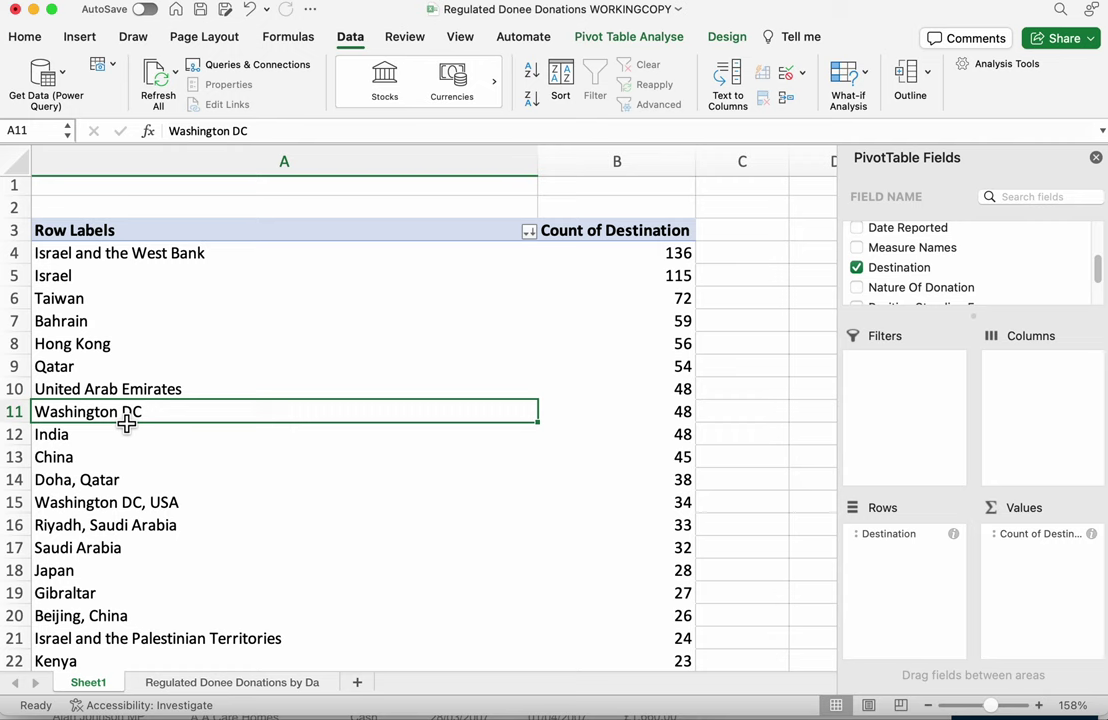
click(135, 506)
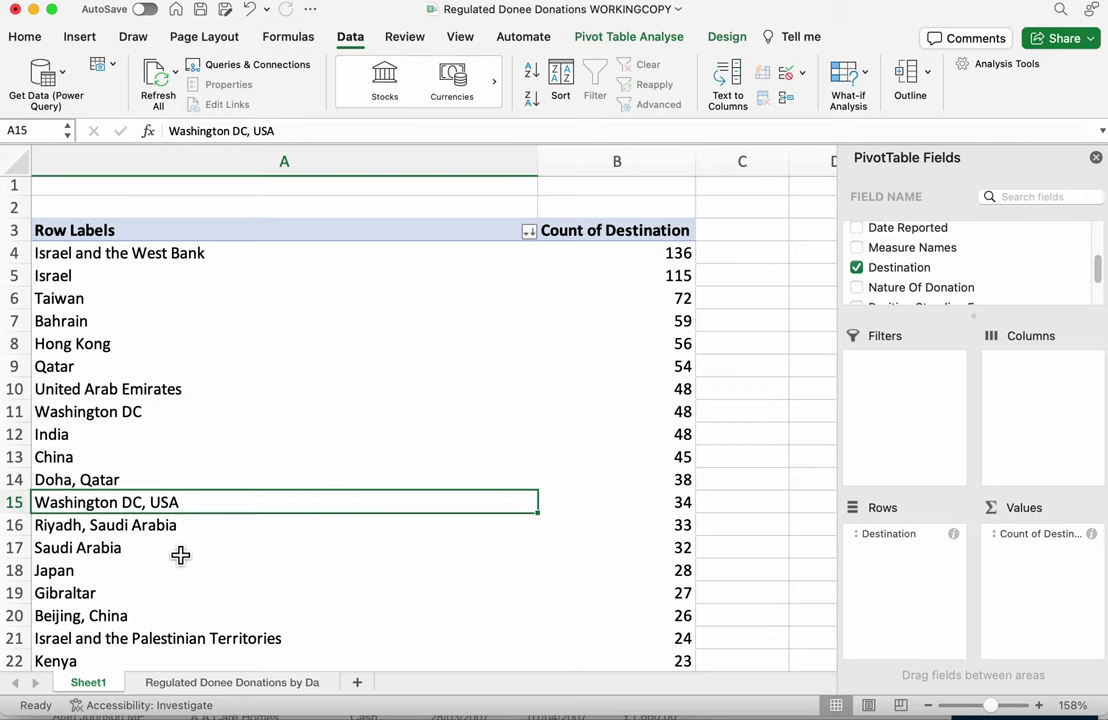
scroll(240, 547, down, 4)
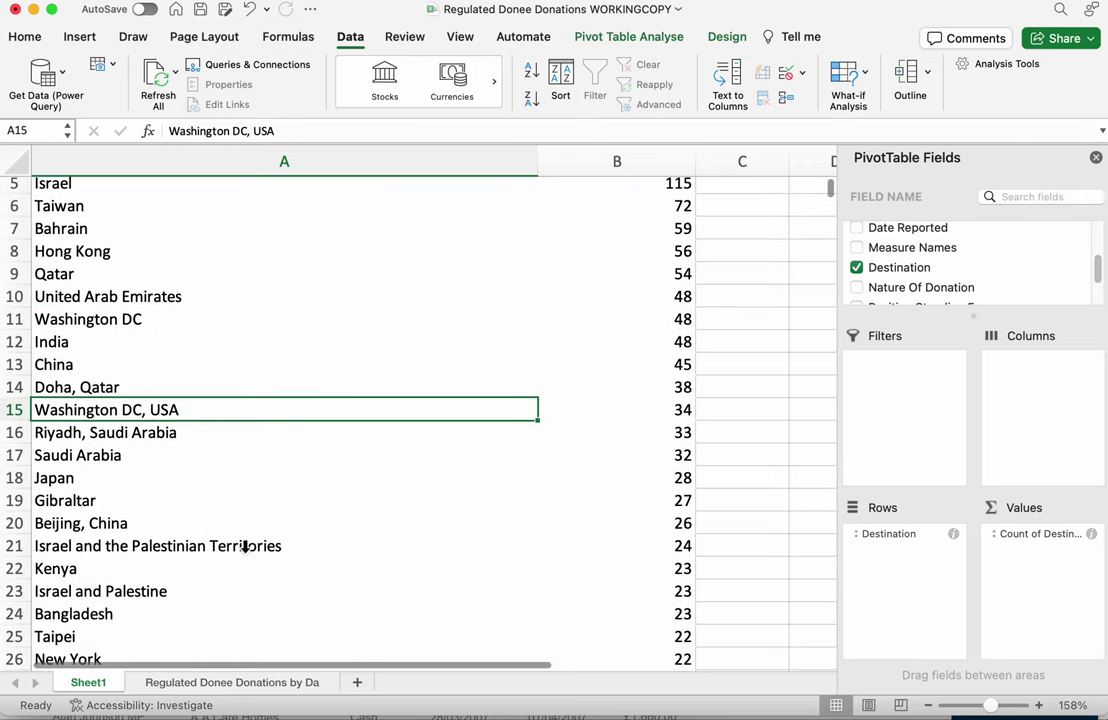
click(119, 659)
scroll(207, 575, down, 2)
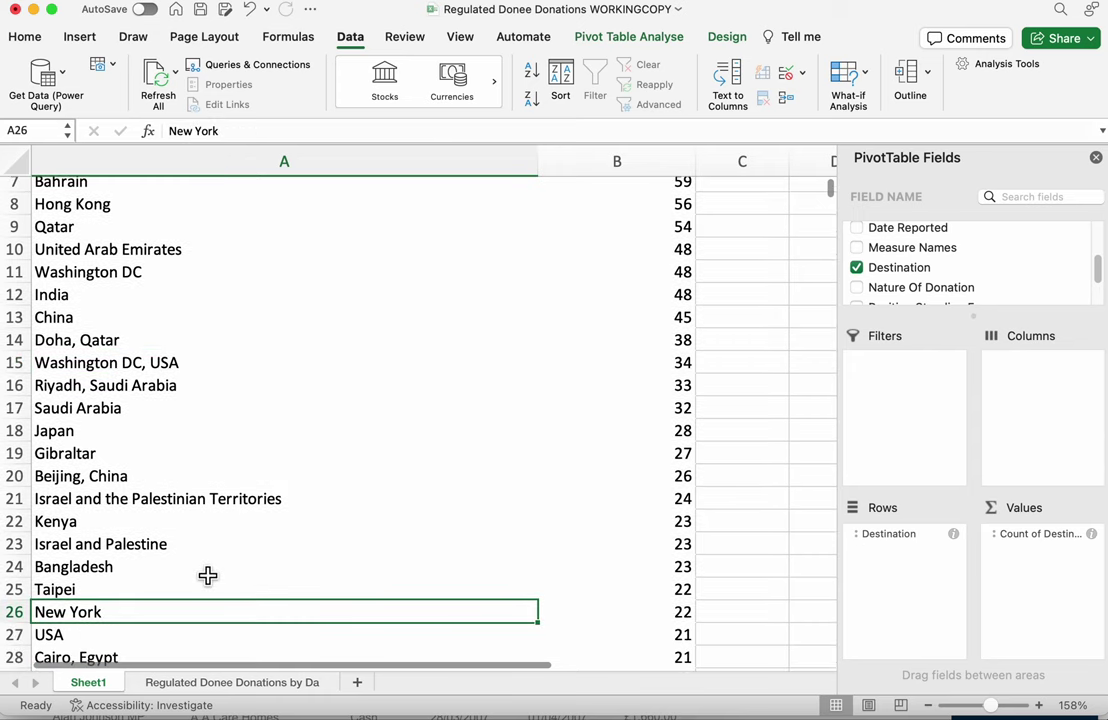
click(163, 640)
scroll(290, 577, down, 4)
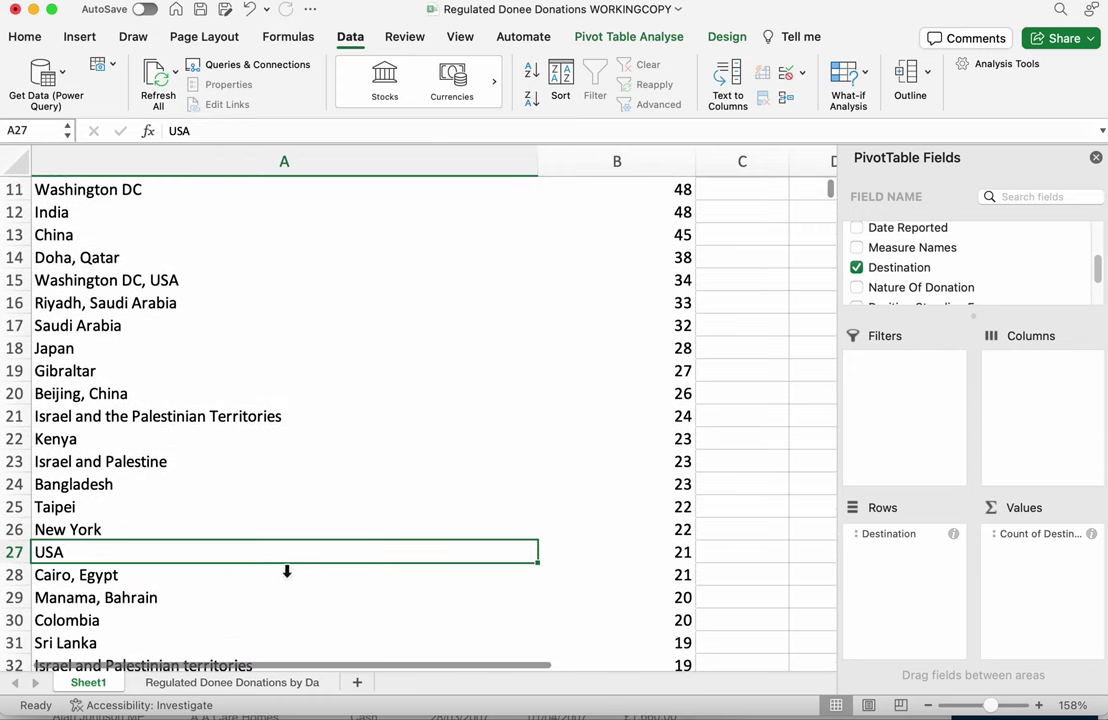
- Remove the filtering from the regulated donee donations data sheet and select the Donor column's header cell
scroll(284, 565, up, 9)
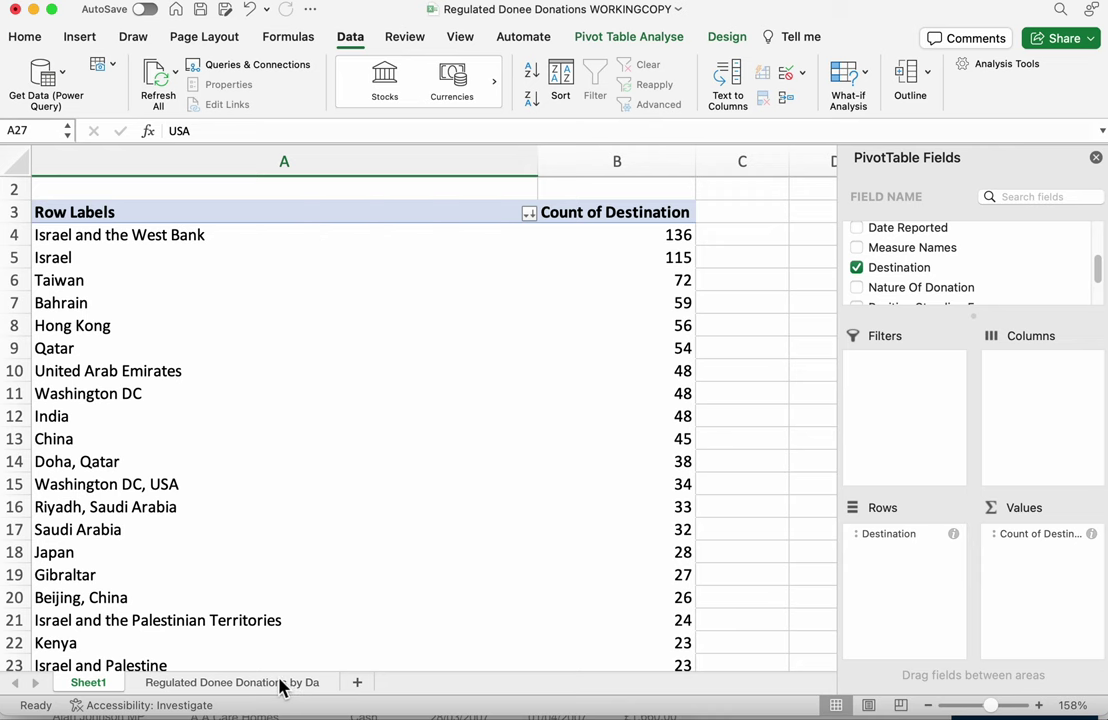
click(281, 684)
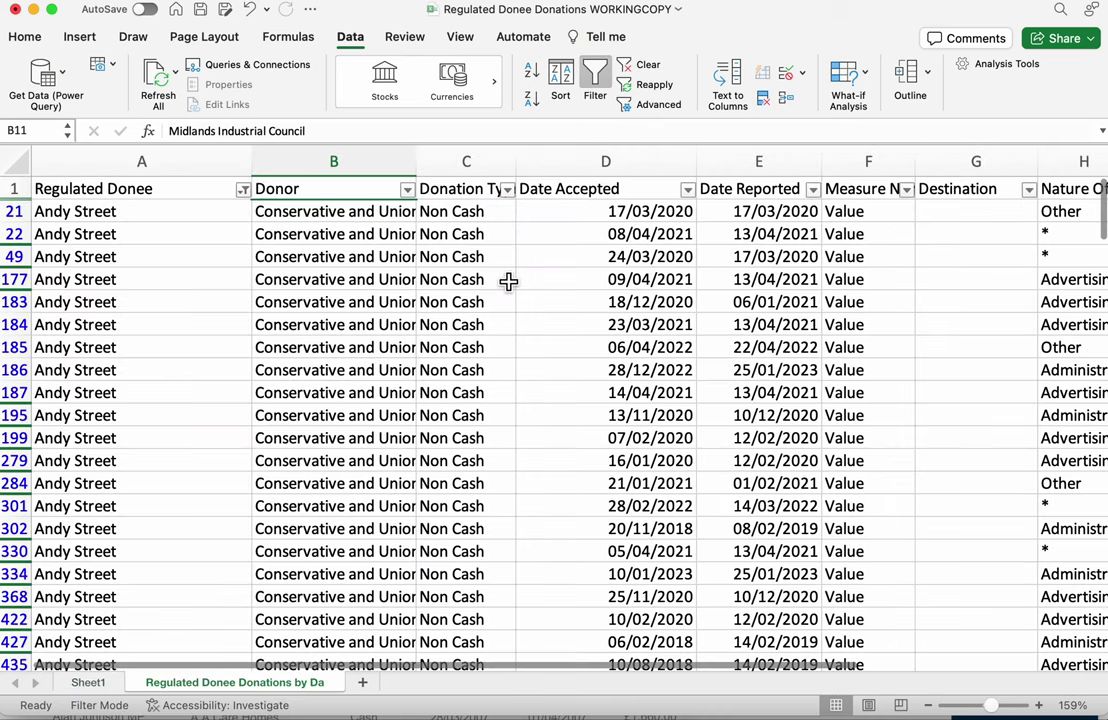
click(595, 85)
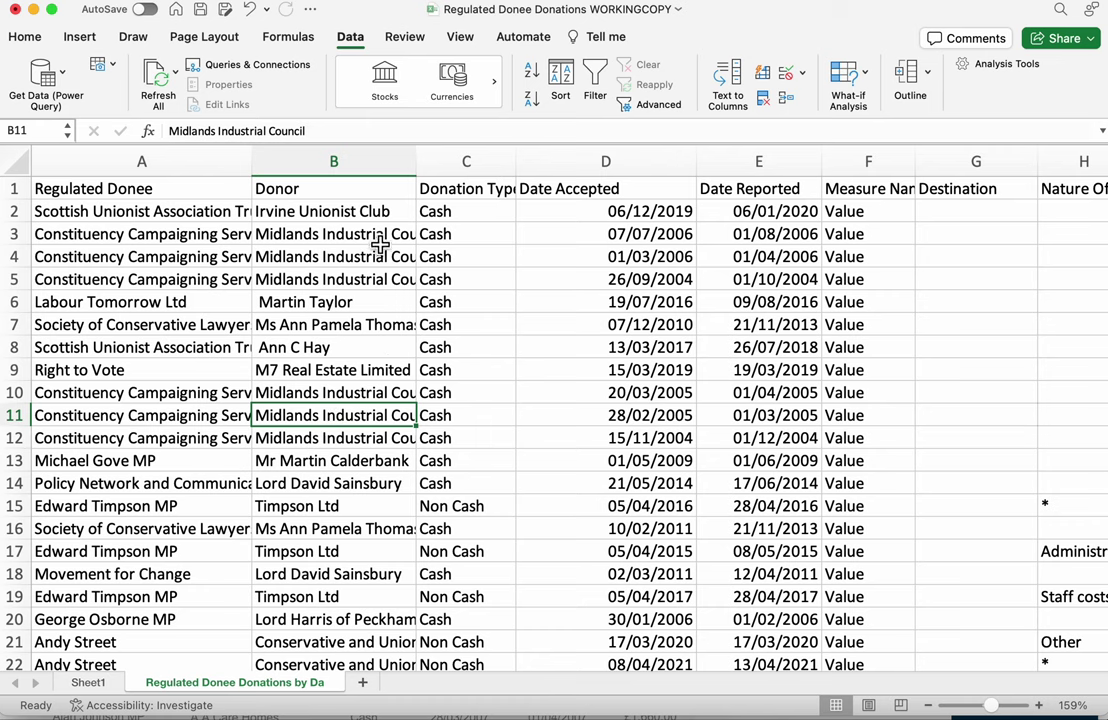
click(340, 198)
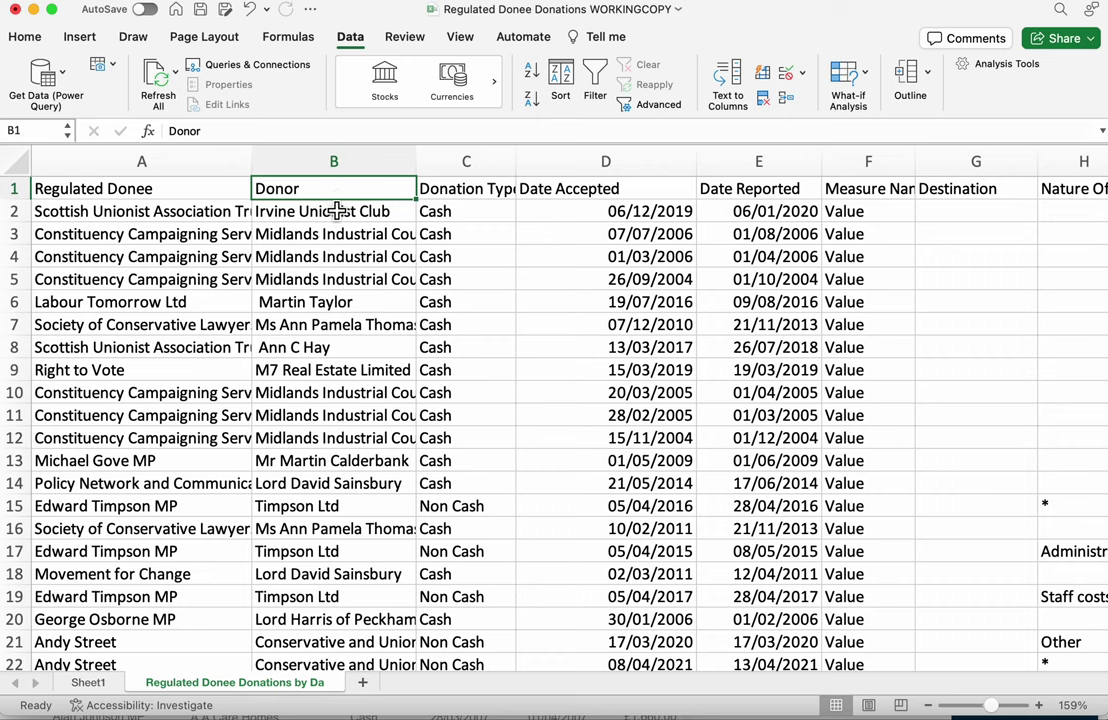
click(88, 682)
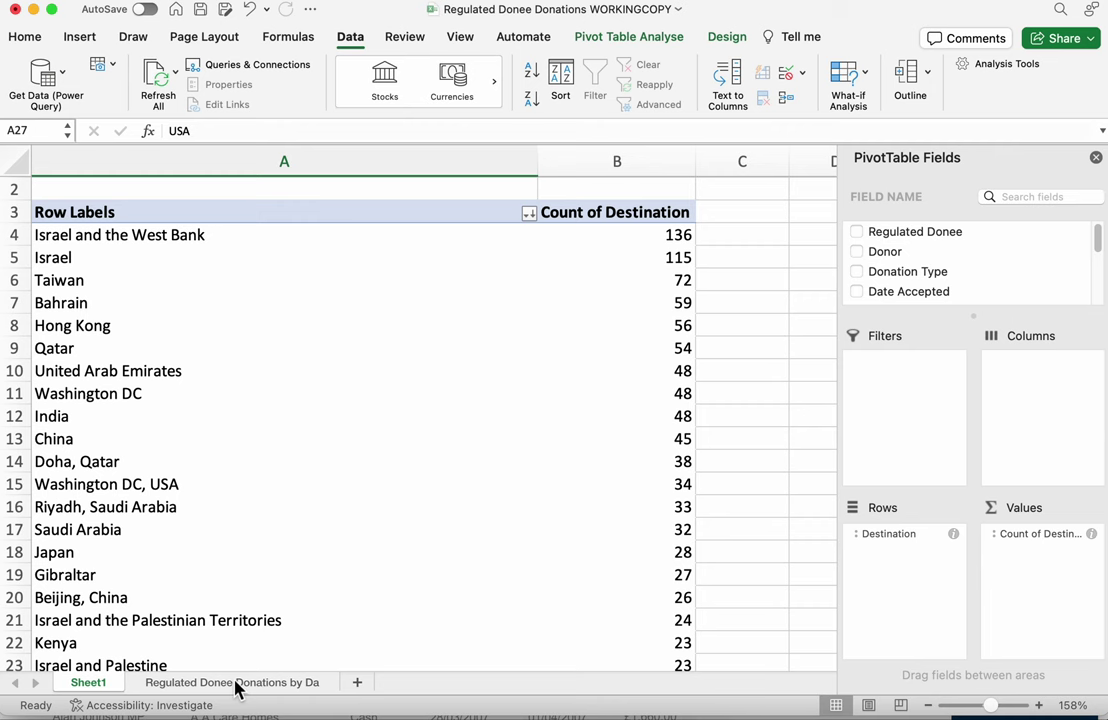
click(238, 684)
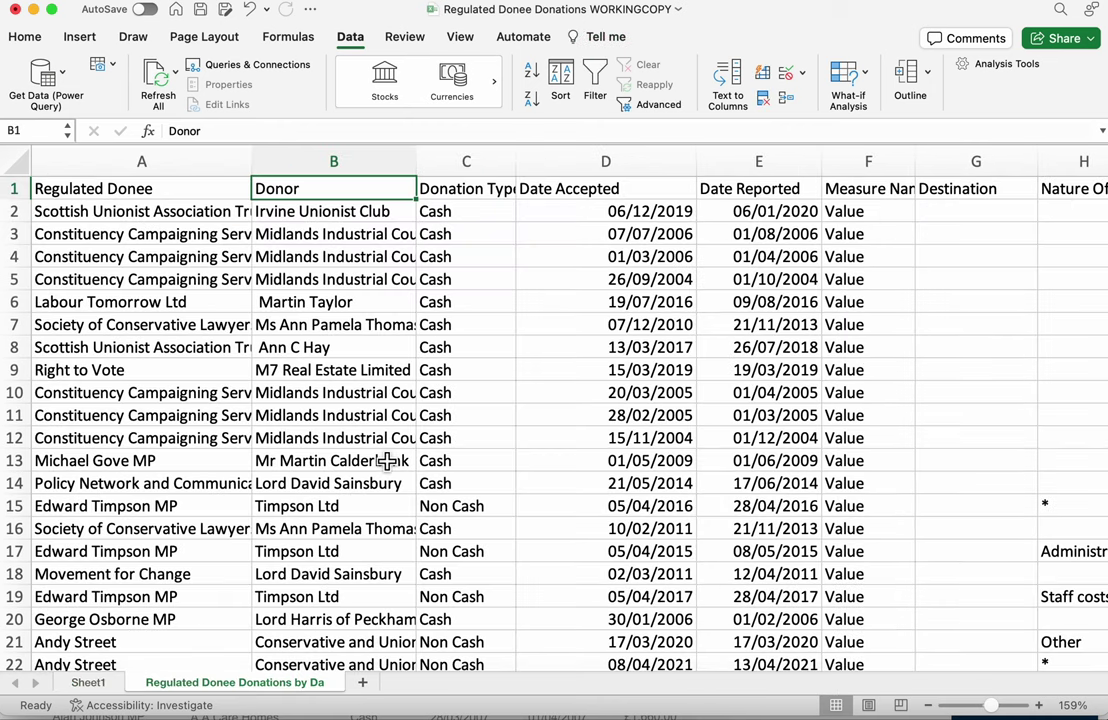